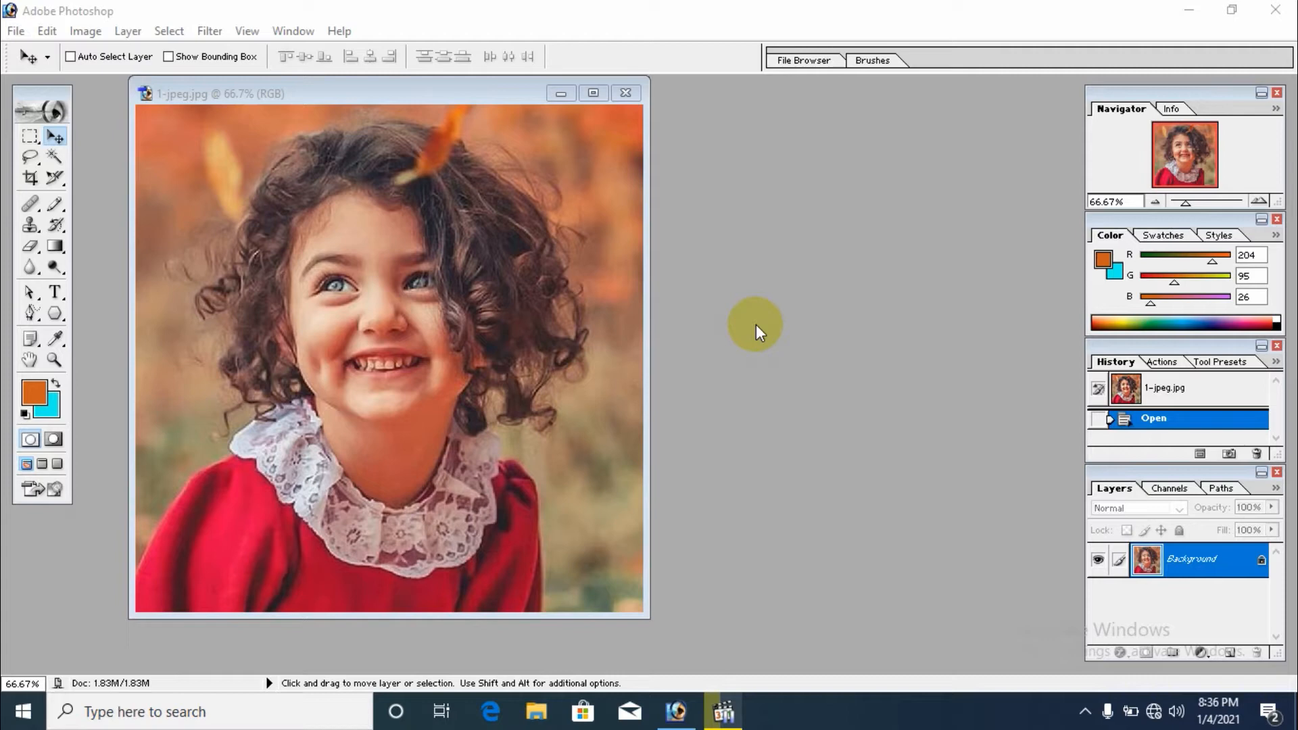
Step: Close the 1-jpeg.jpg photo and exit the image editor
click(625, 92)
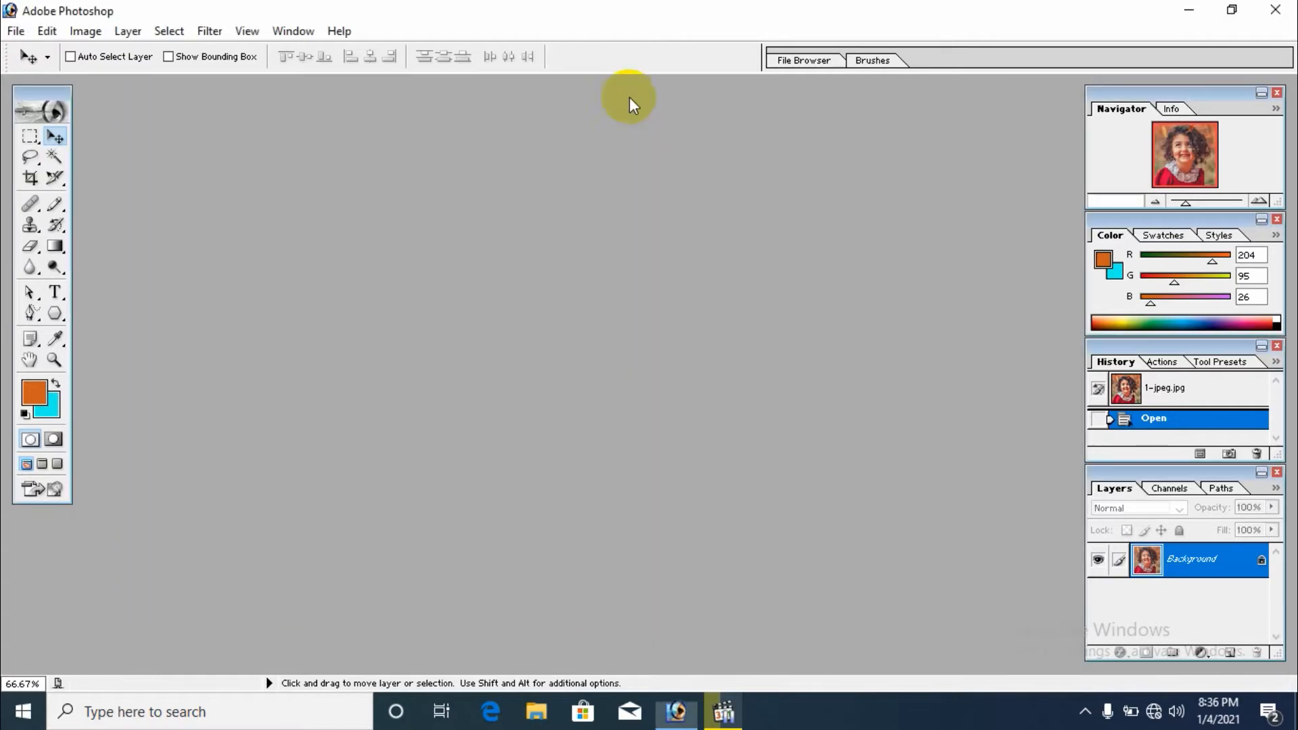
click(1289, 8)
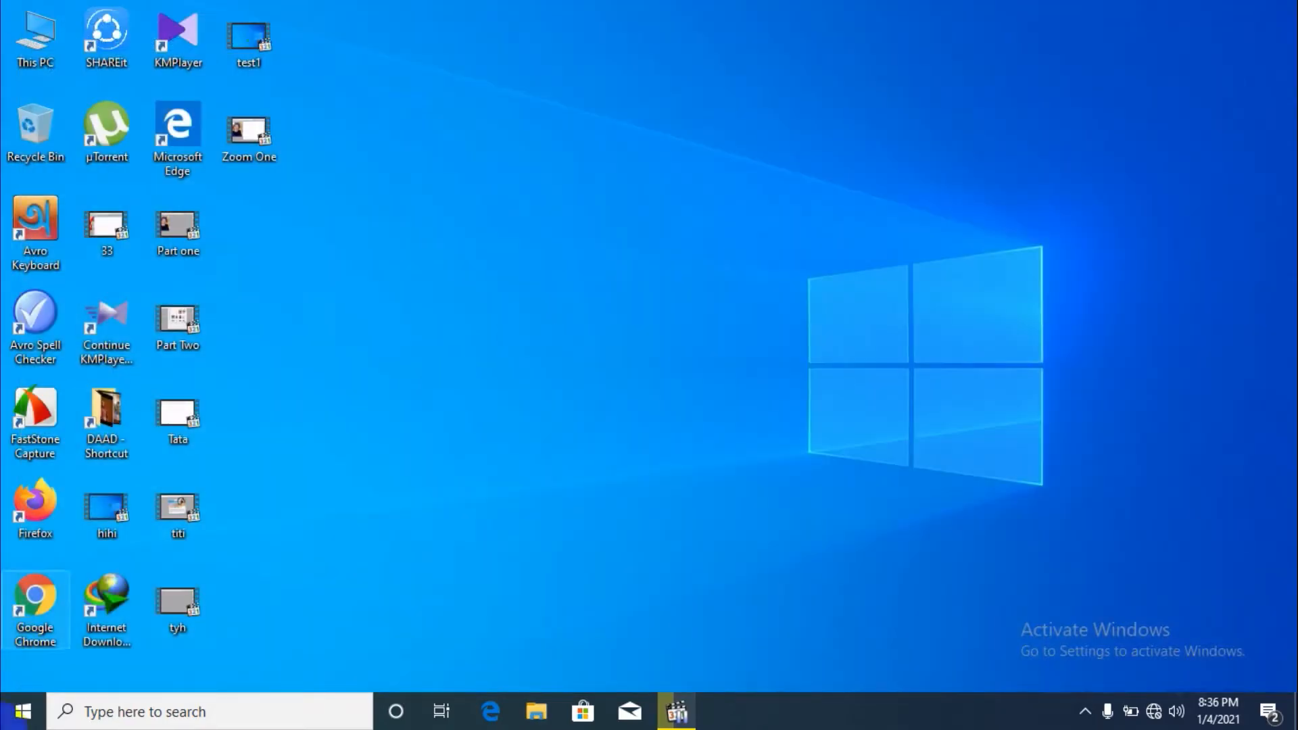
Step: Launch Adobe Photoshop 7.0
click(30, 713)
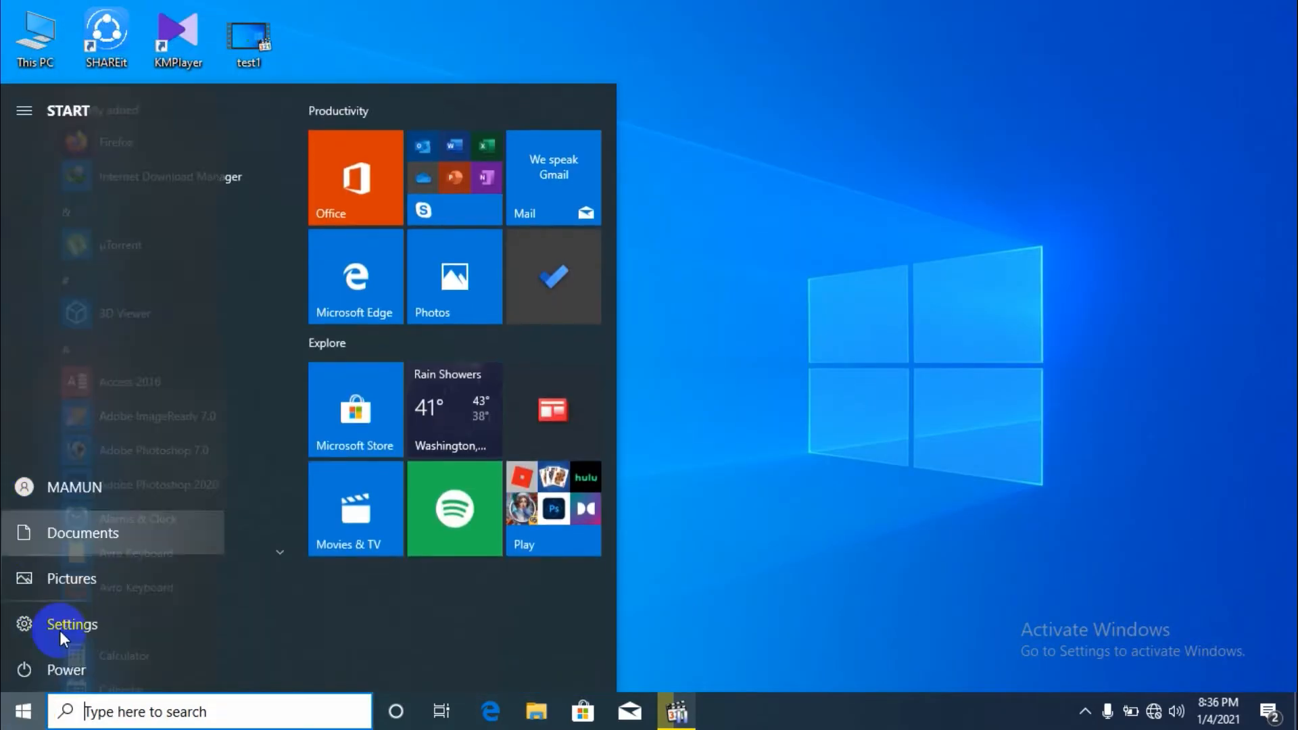
click(16, 715)
click(17, 715)
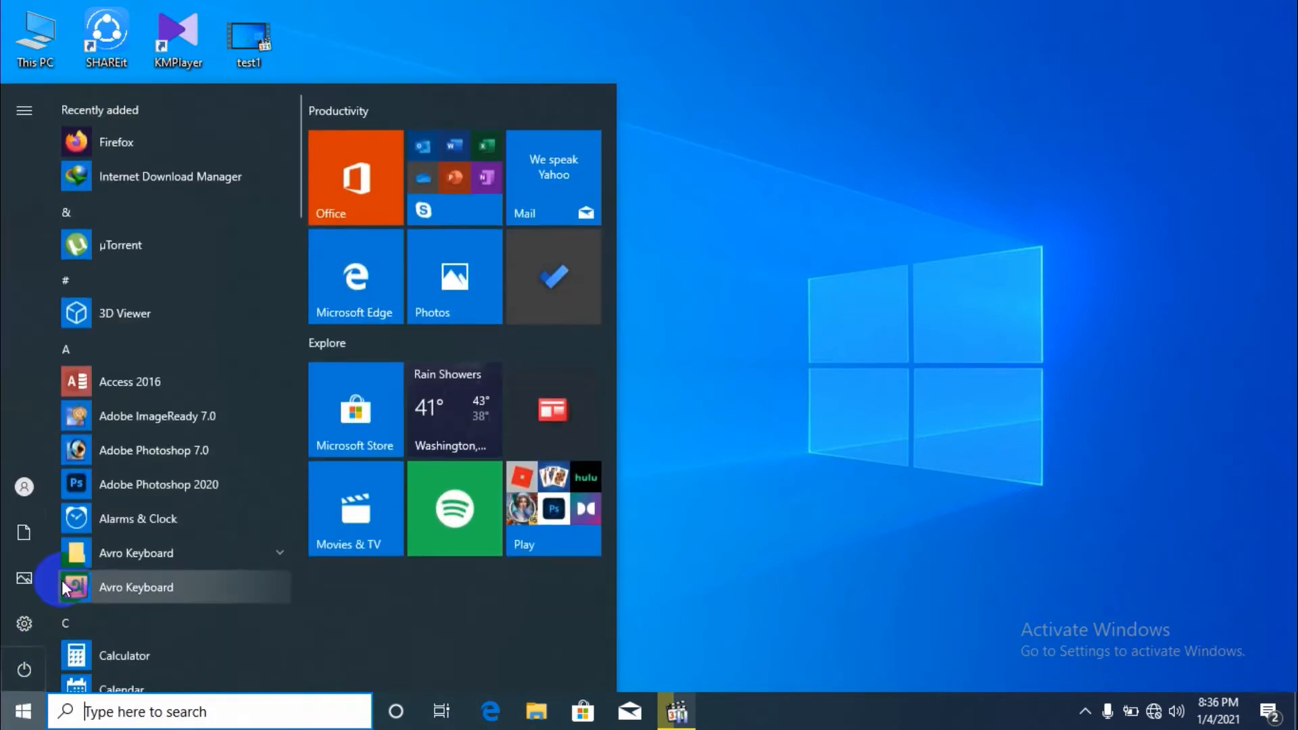
click(184, 453)
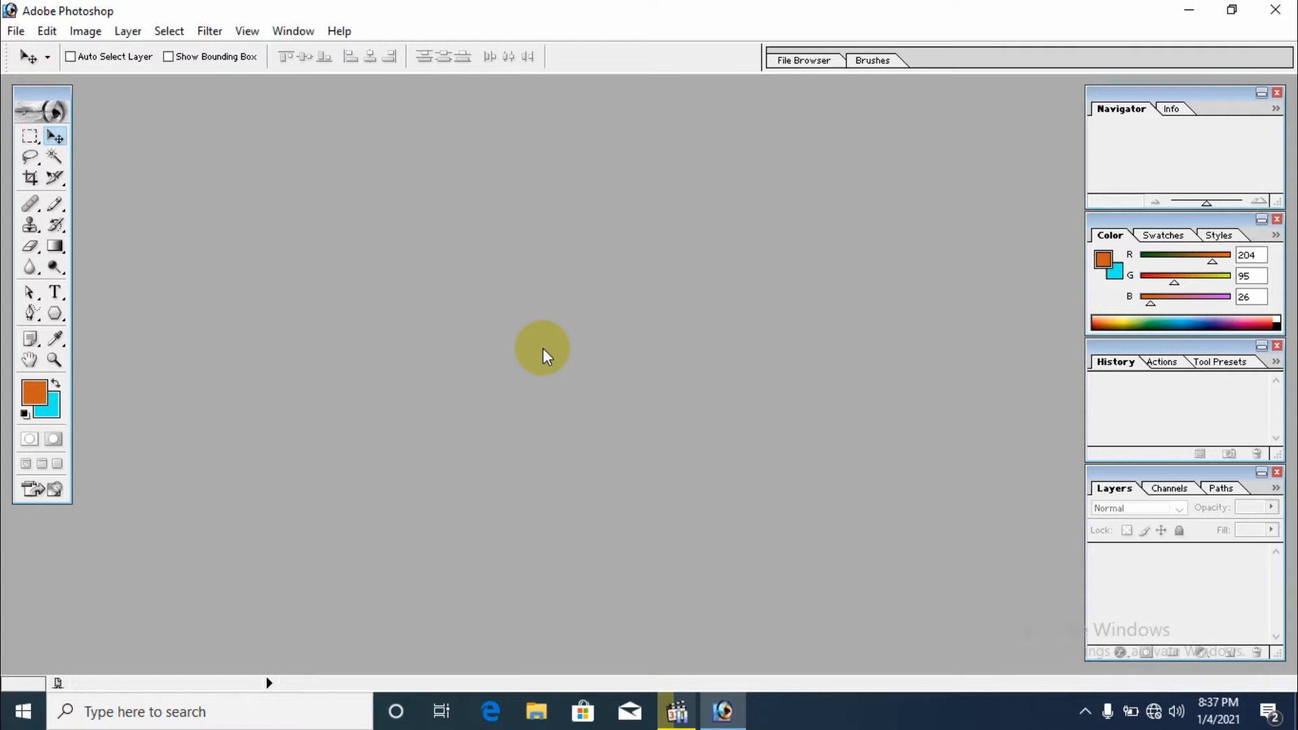
double_click(549, 346)
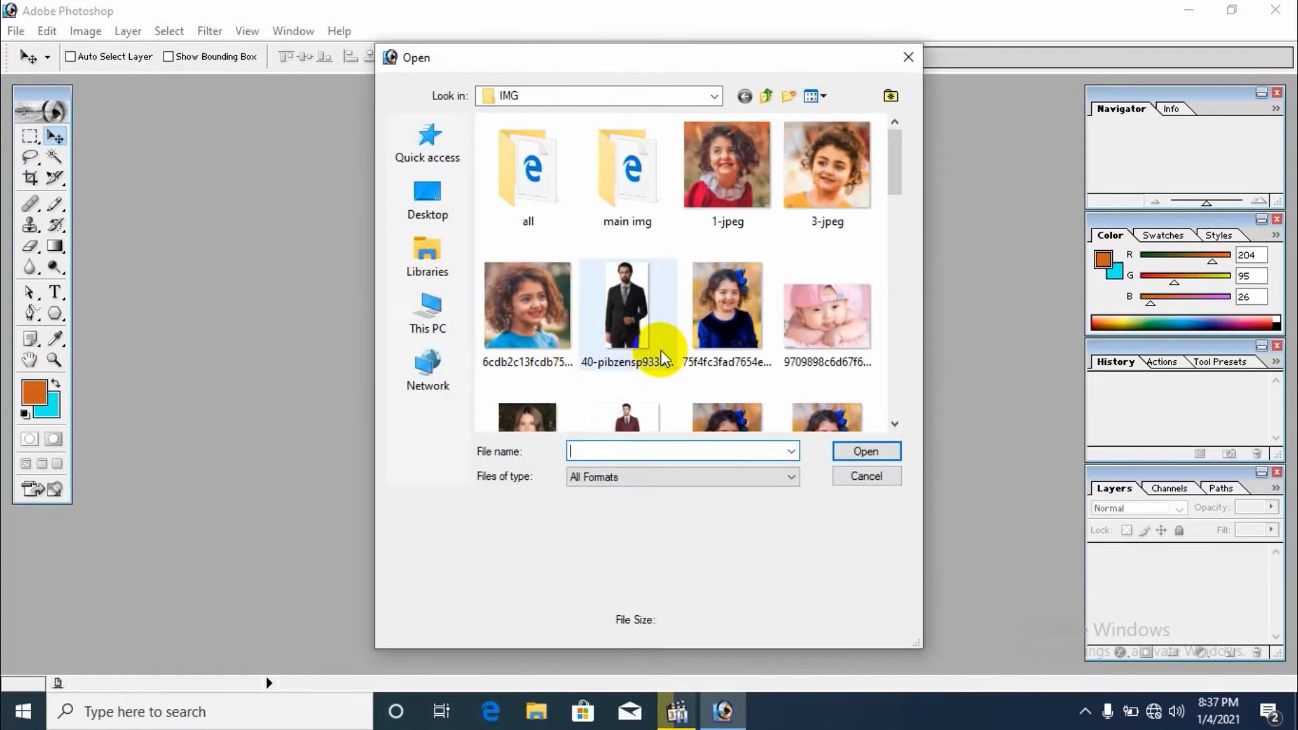
double_click(721, 308)
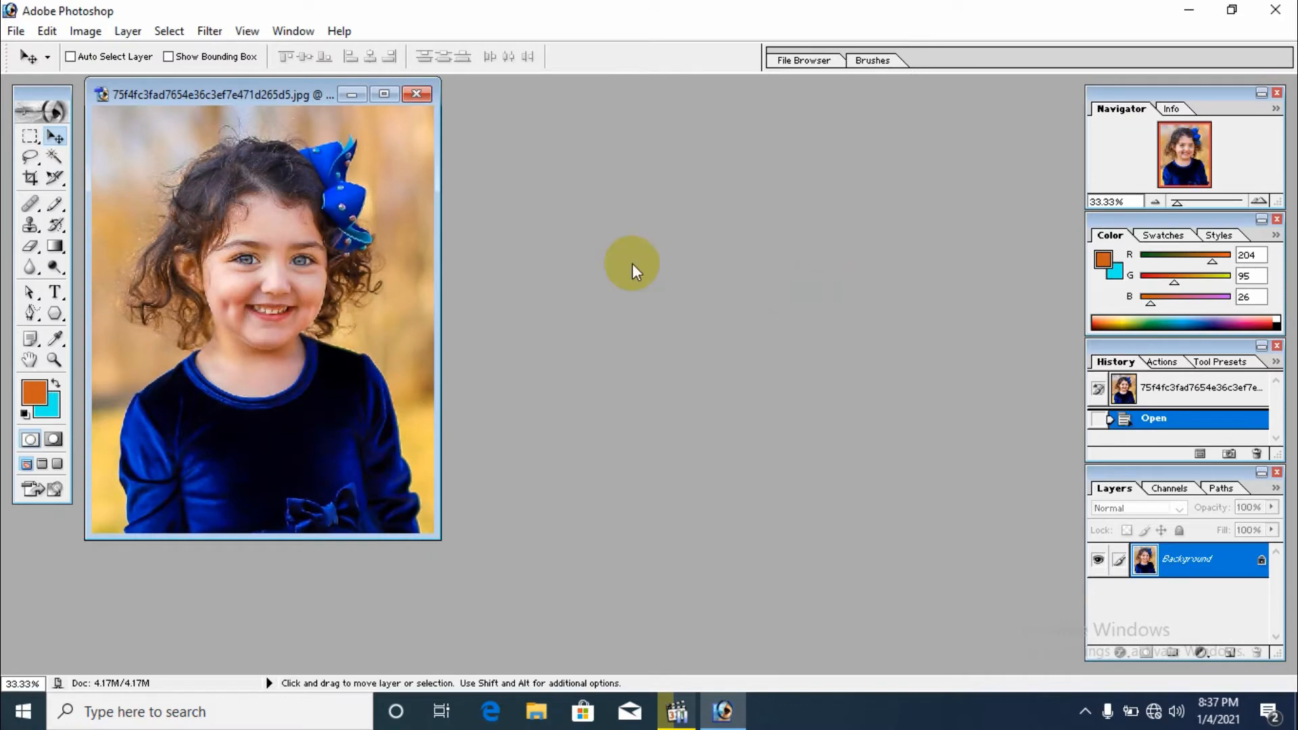
click(430, 94)
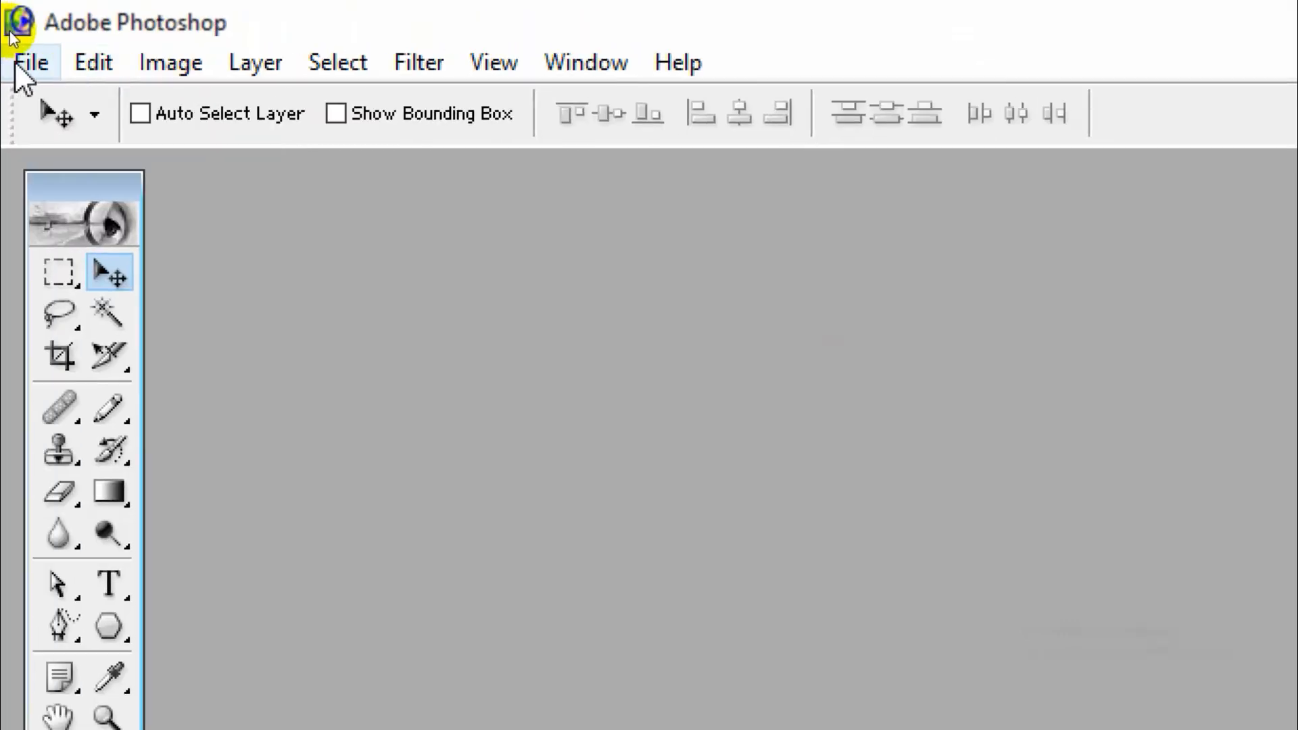
Step: Open the photo 75f4fc3fad7654e36c3ef7e471d265d5.jpg from the IMG folder and shift its window slightly
click(13, 31)
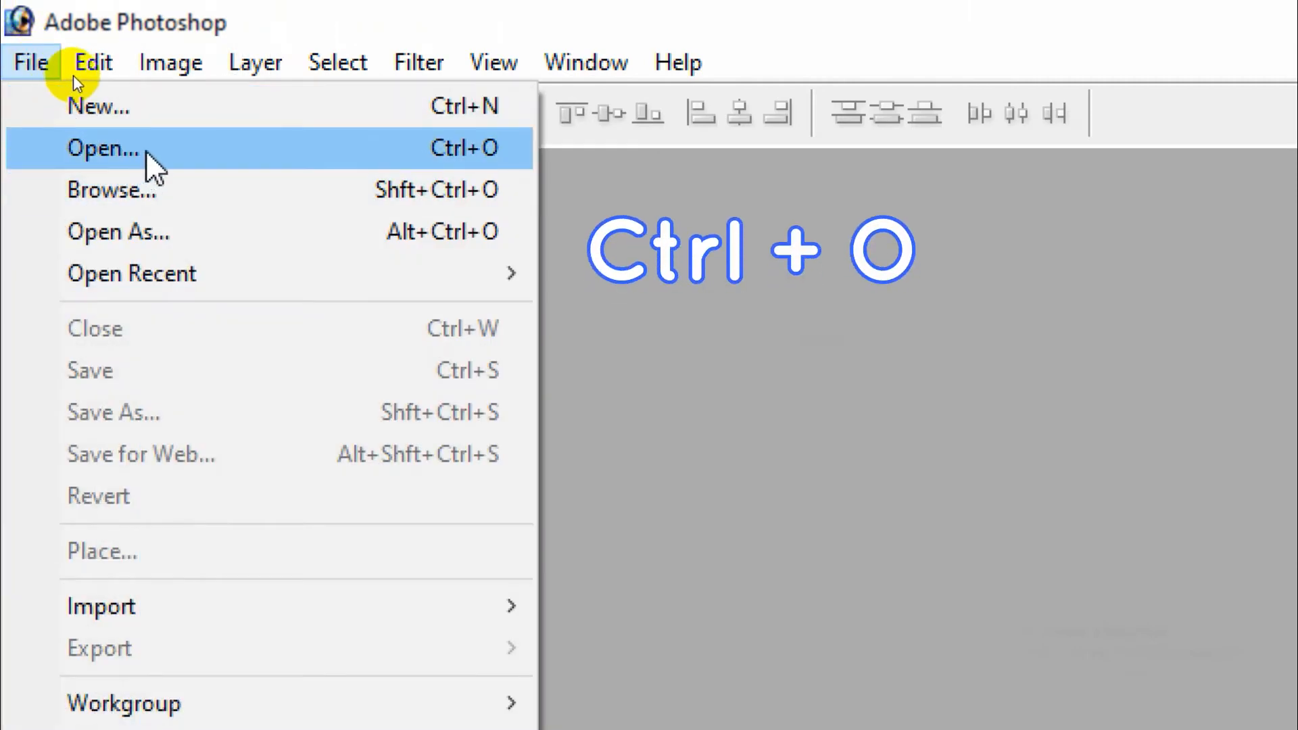
click(154, 165)
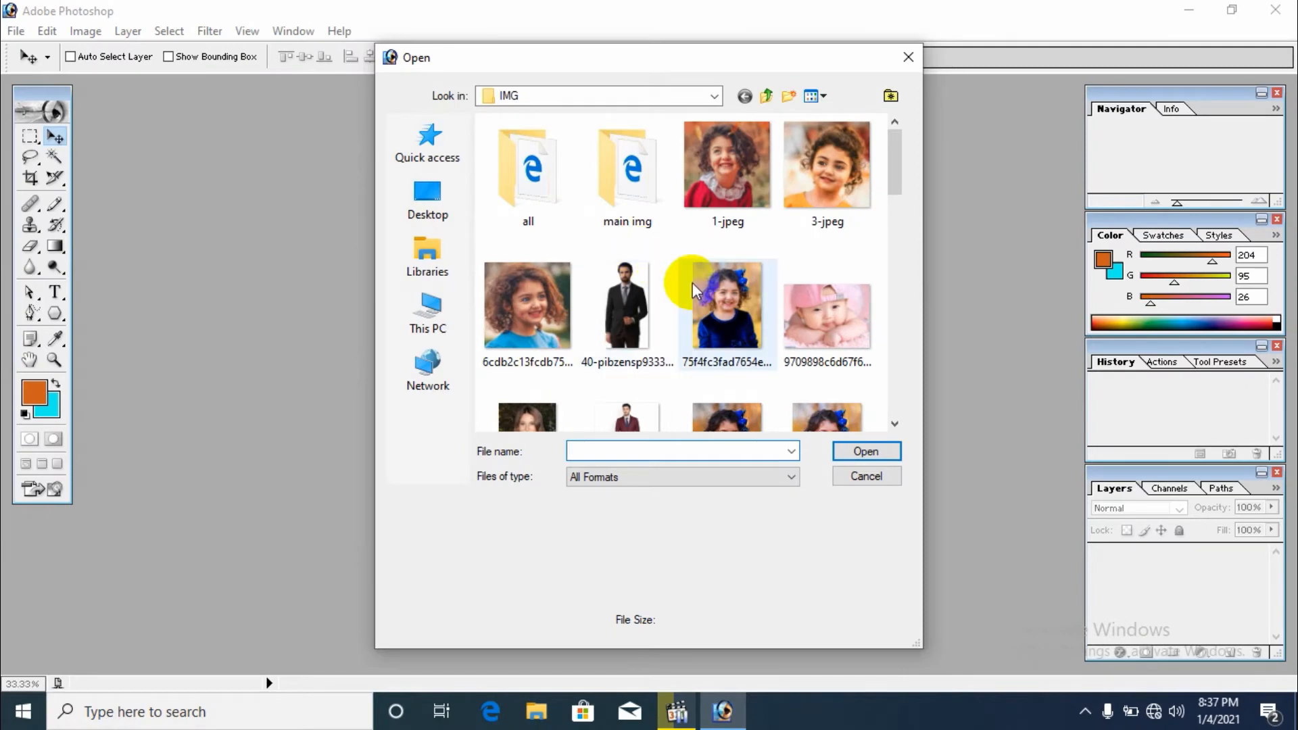
click(693, 281)
double_click(694, 282)
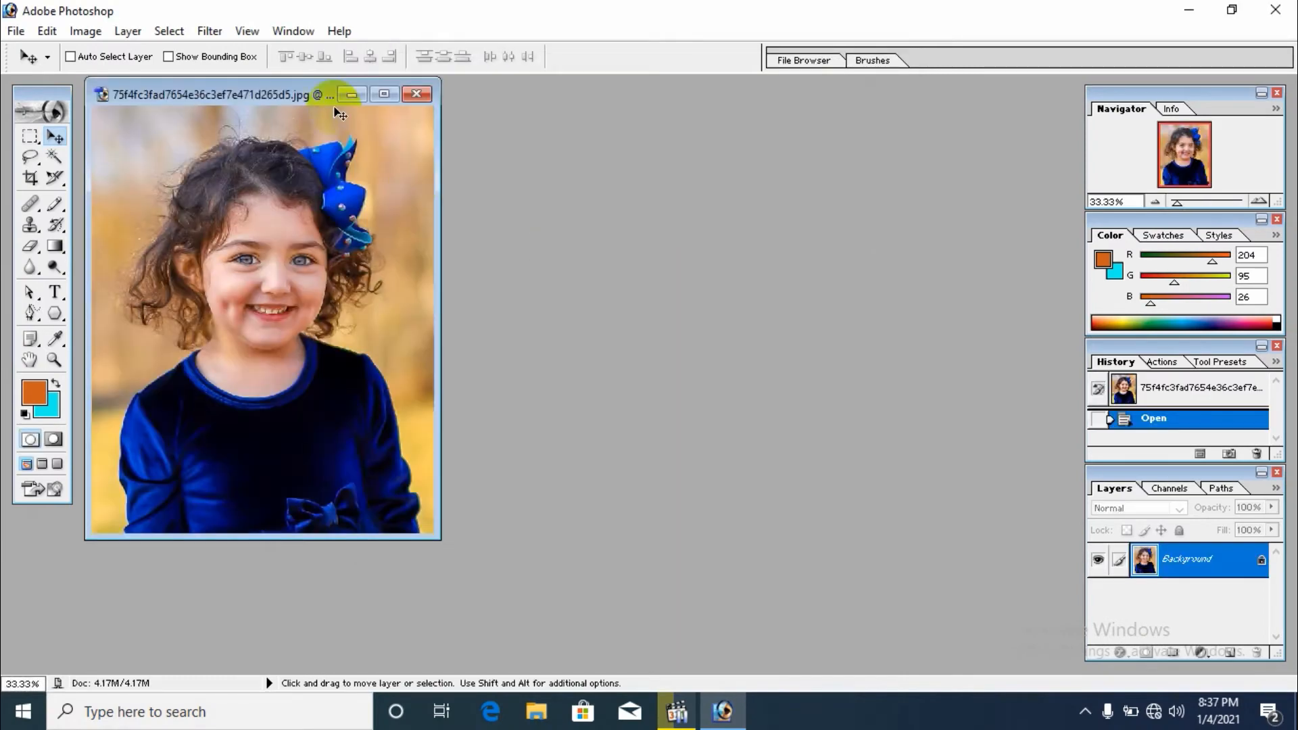
drag(292, 95, 308, 96)
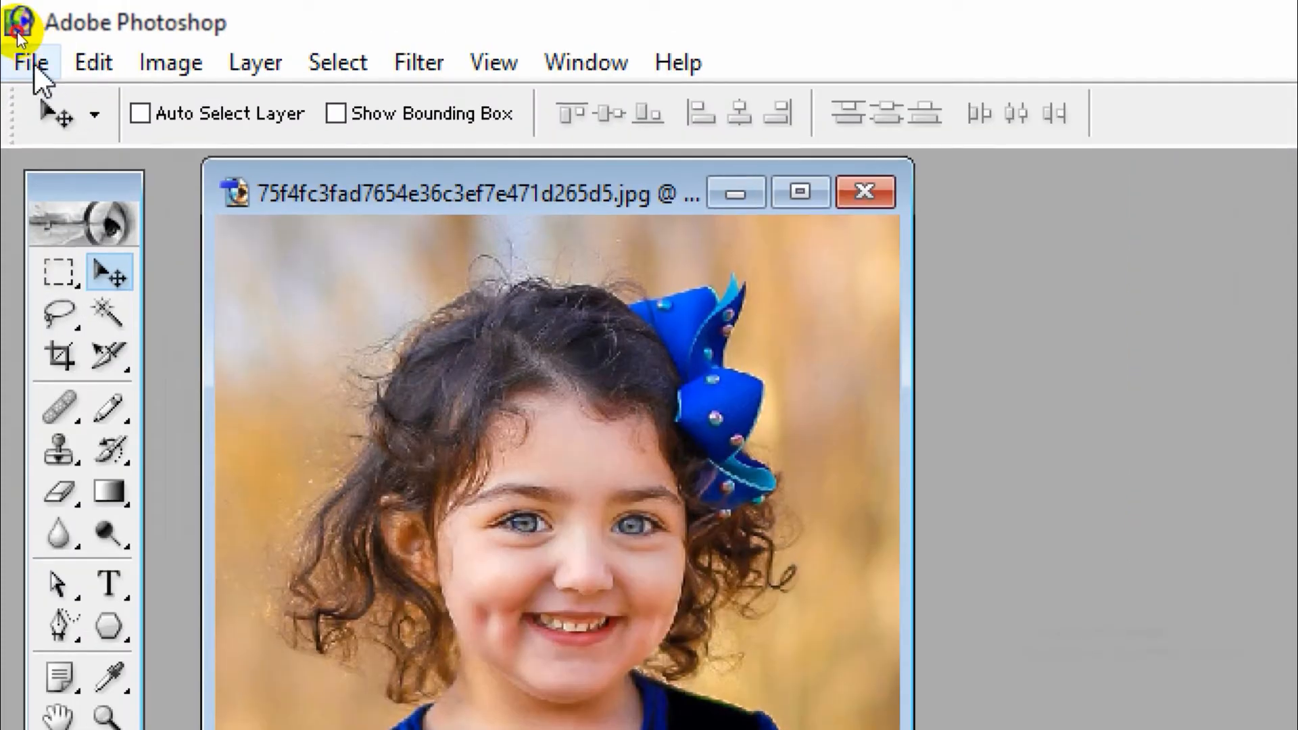
Step: Create a white RGB document with the 1920 x 1080 HDTV 1080i preset and place its window beside the photo
click(17, 31)
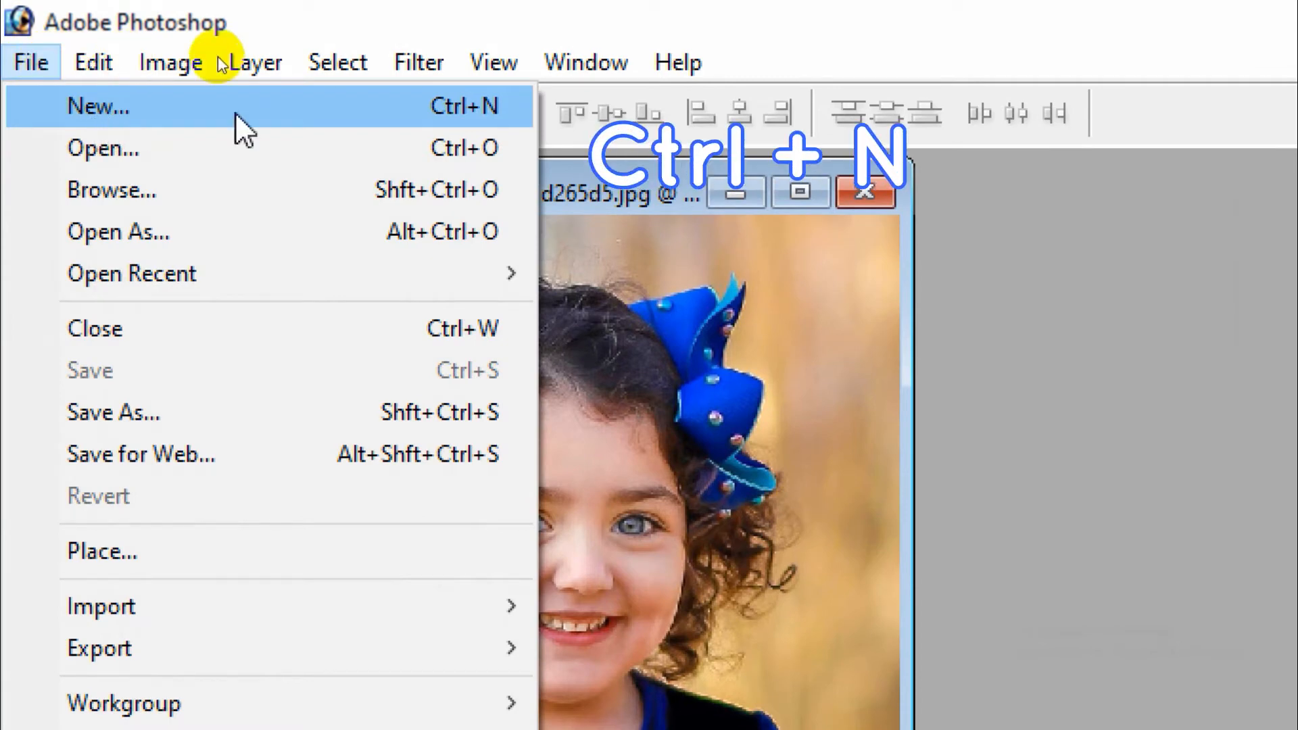
click(482, 100)
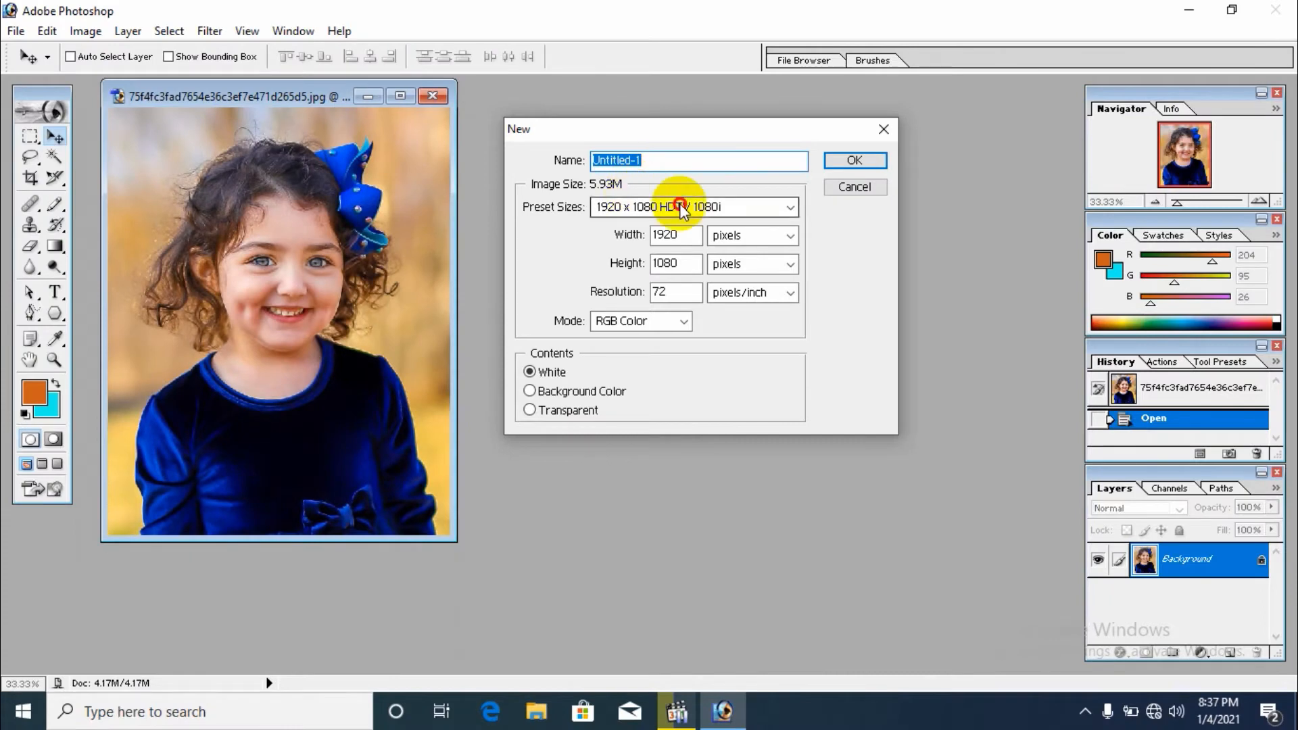
click(1257, 413)
click(676, 560)
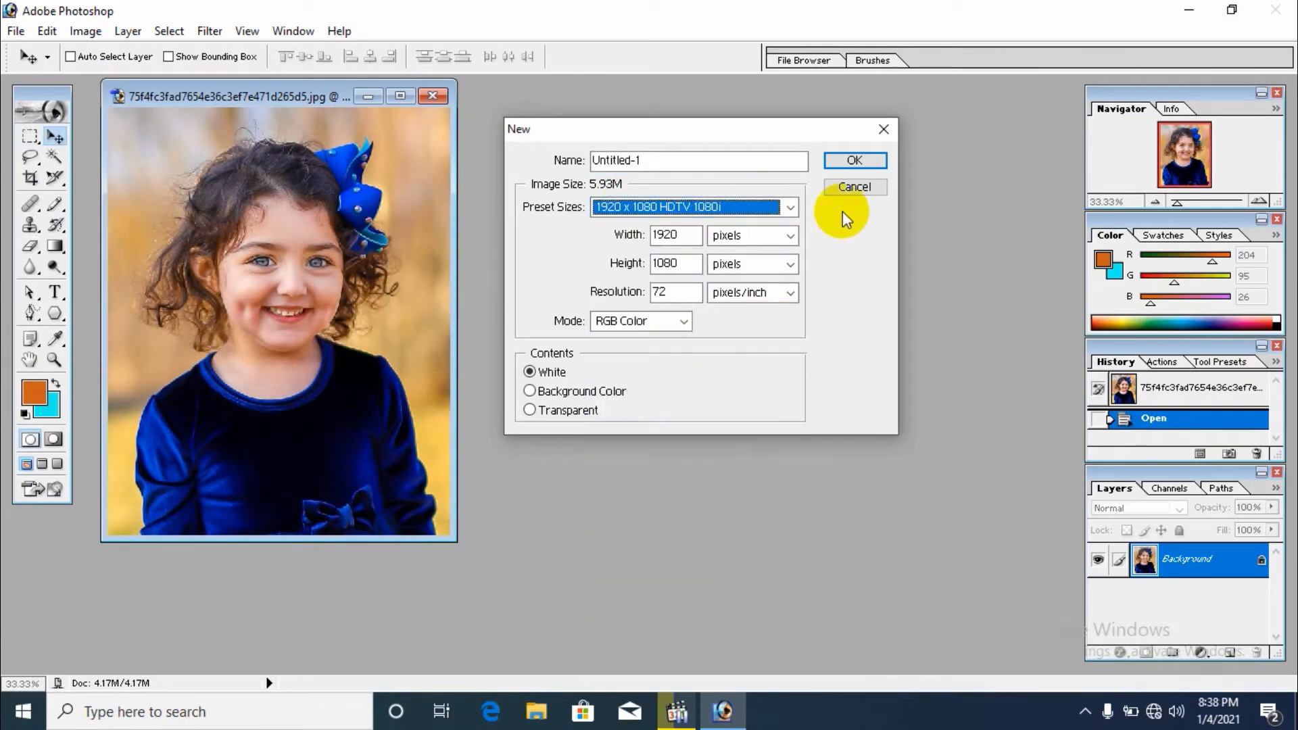
click(854, 163)
drag(521, 104, 886, 90)
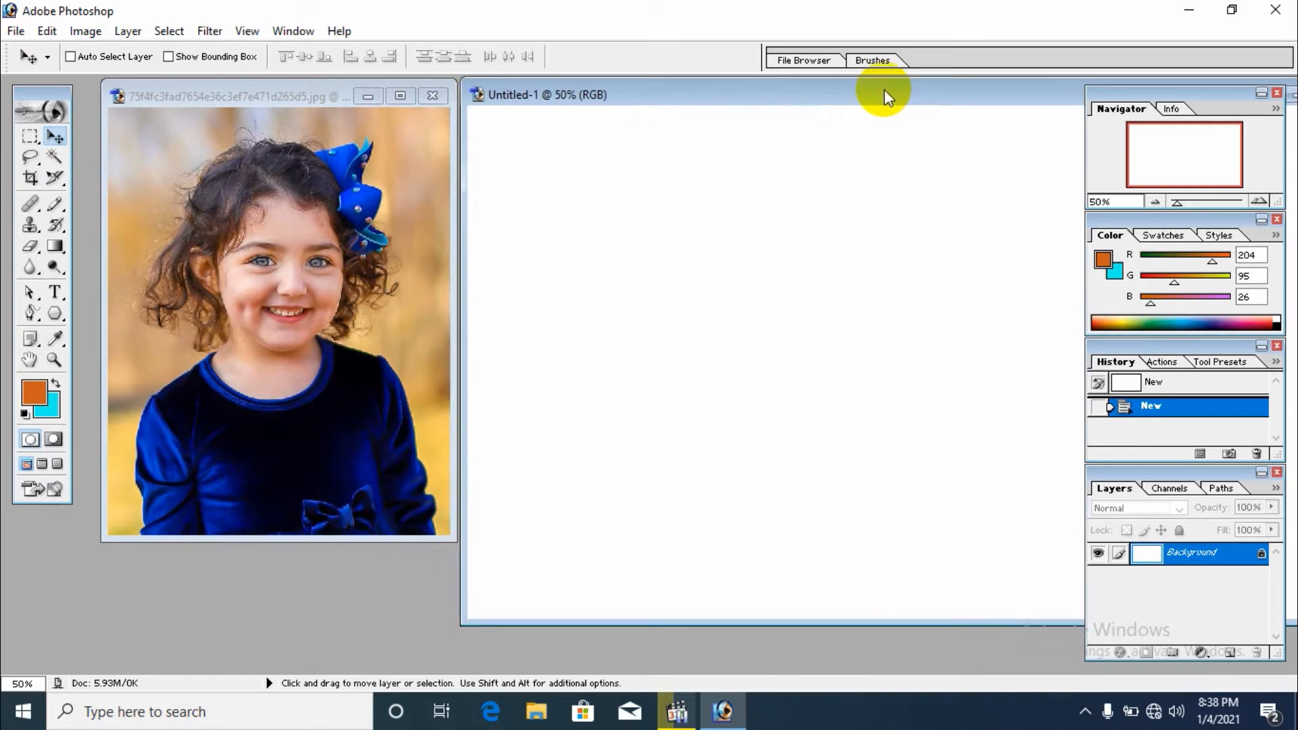
click(347, 200)
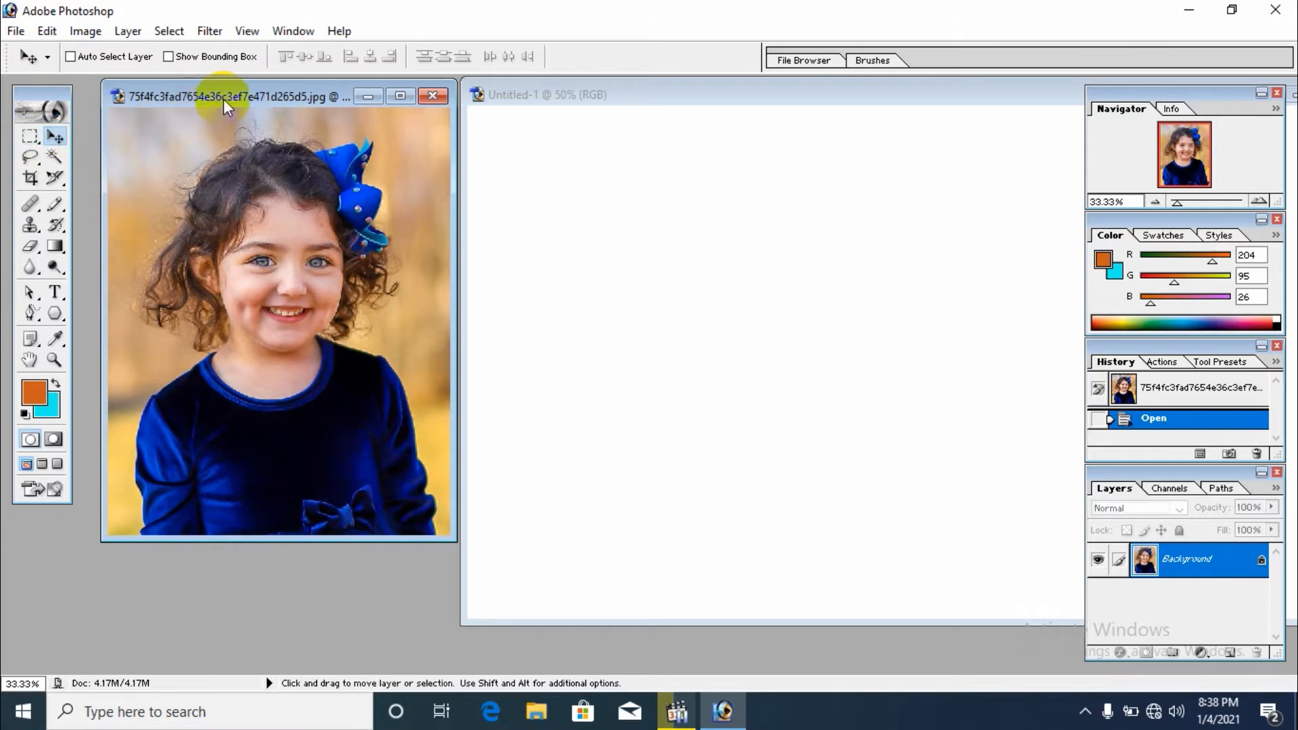
drag(223, 99, 227, 97)
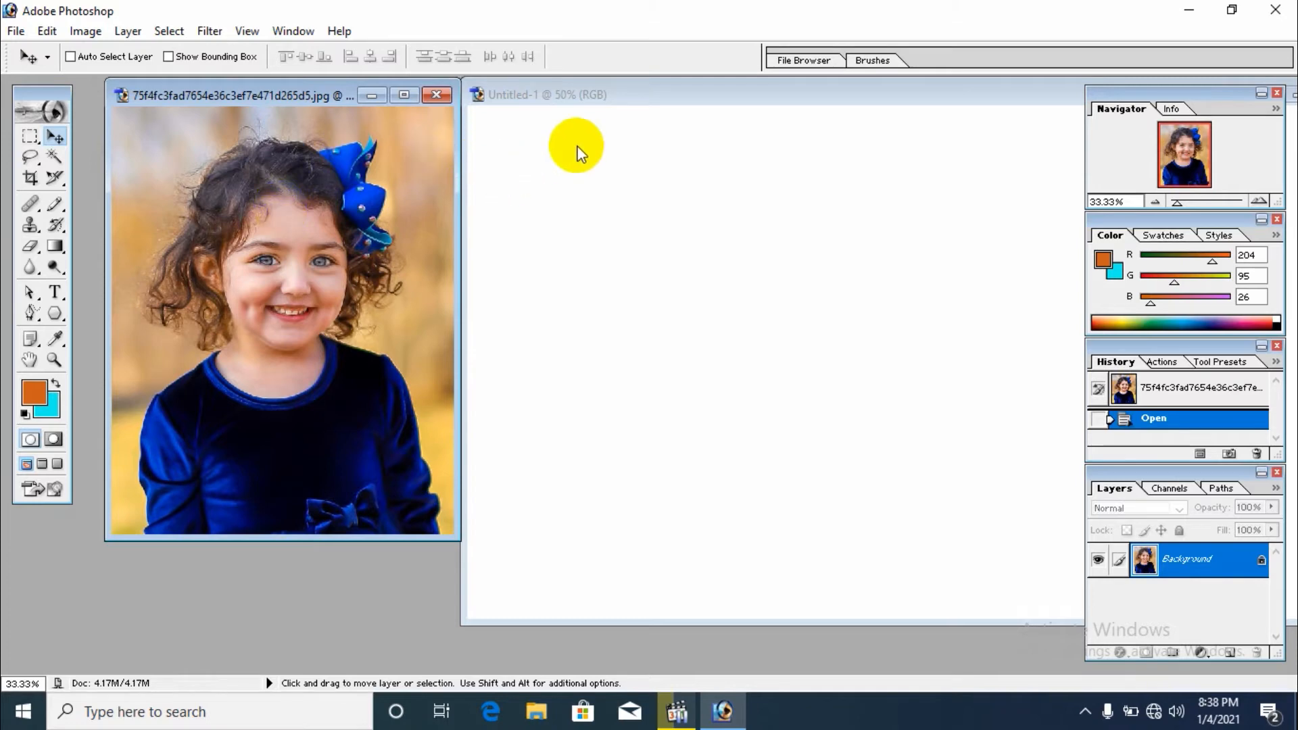
click(585, 98)
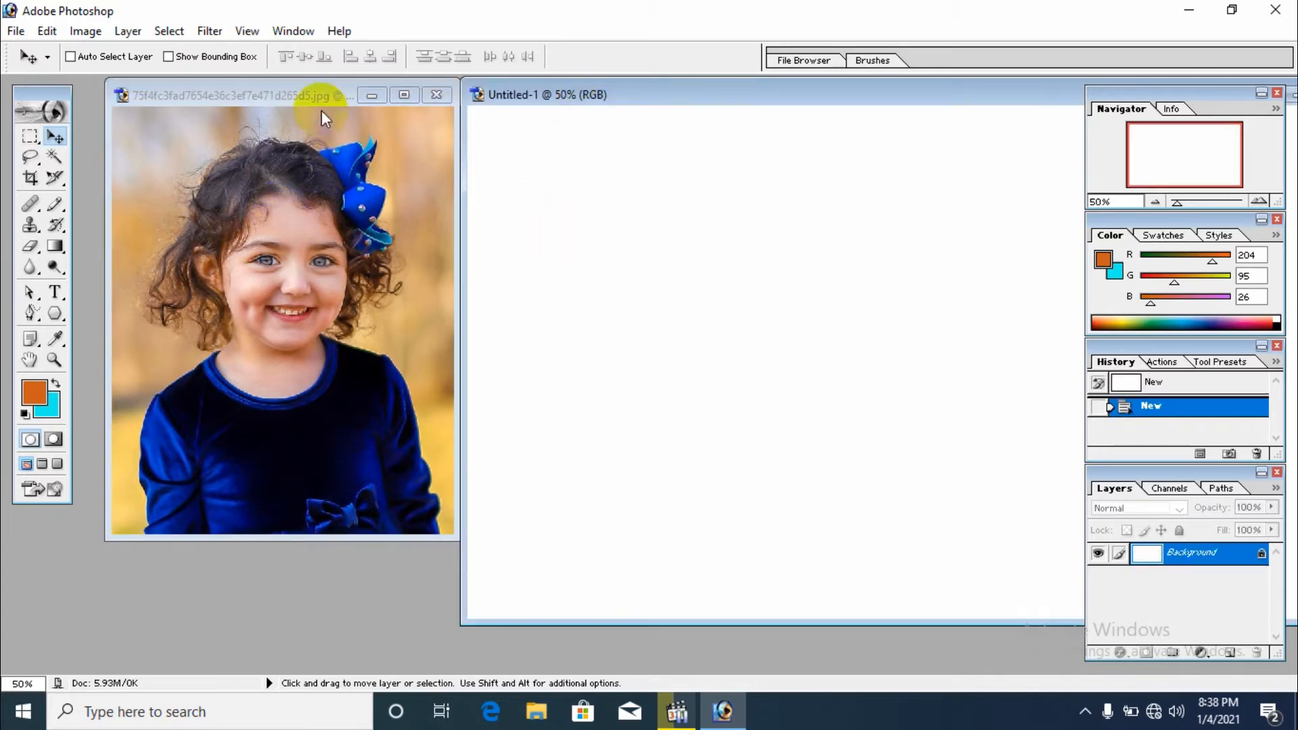
Step: Select the girl's face in the photo with the Rectangular Marquee Tool and copy that area onto the blank Untitled-1 document
click(306, 99)
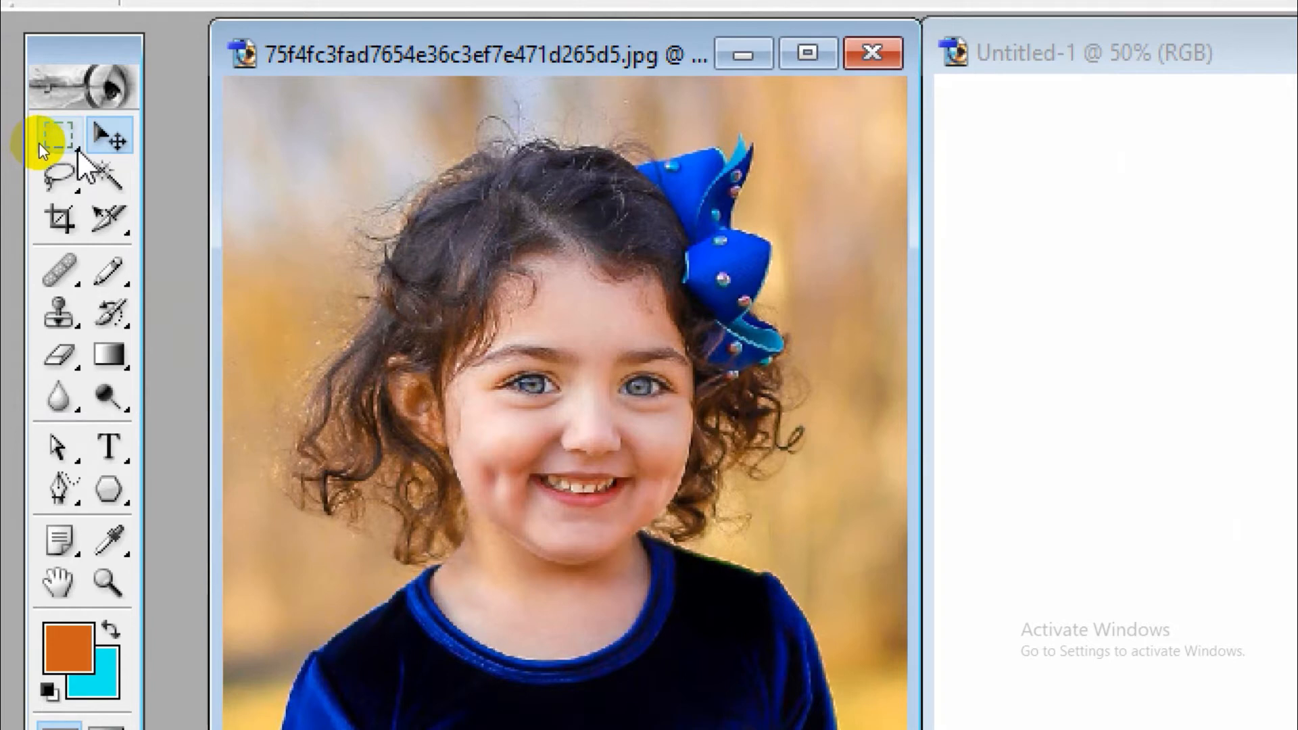
click(41, 142)
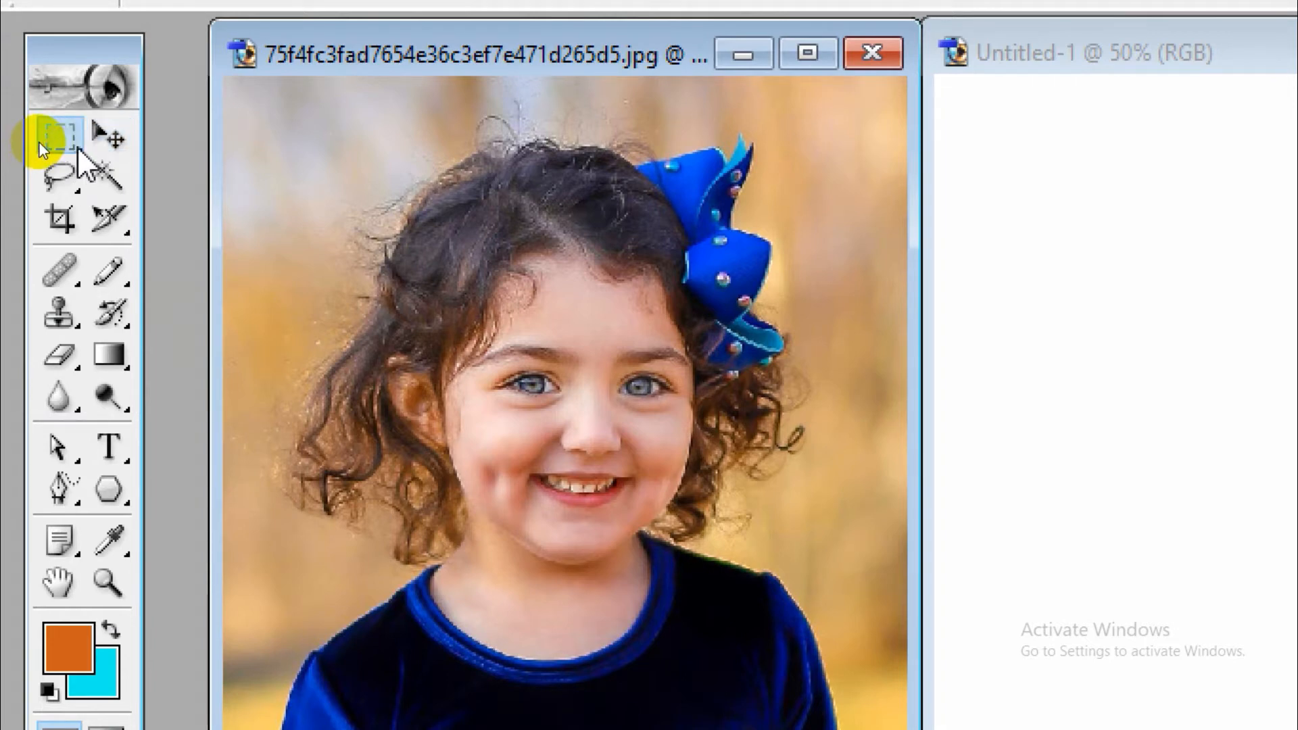
click(38, 140)
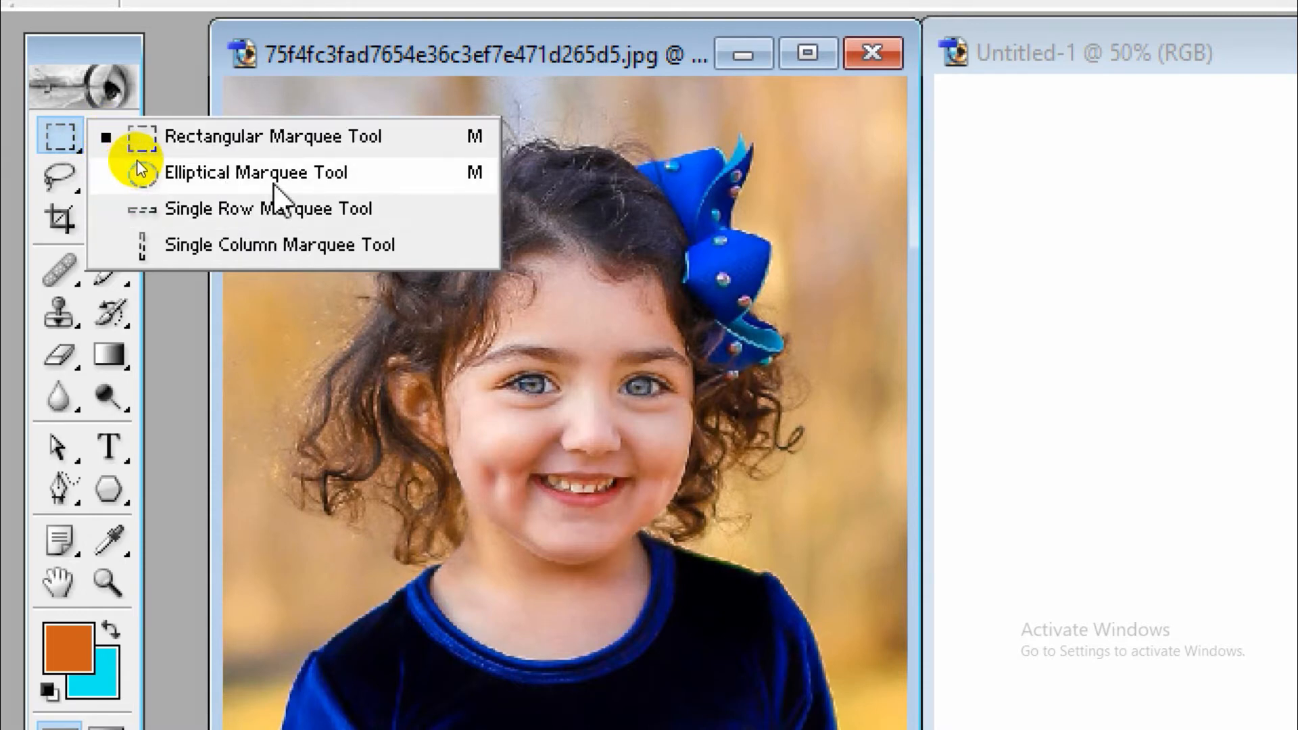
click(195, 136)
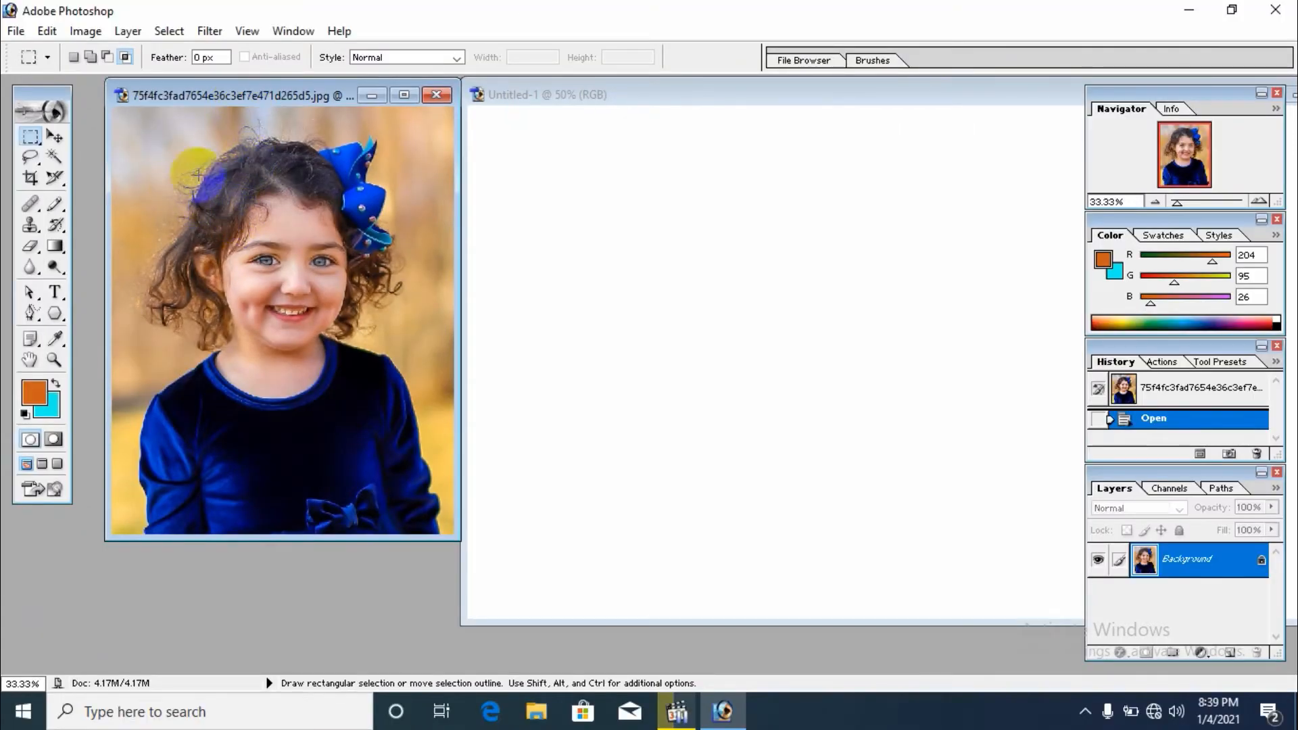
drag(168, 161, 381, 365)
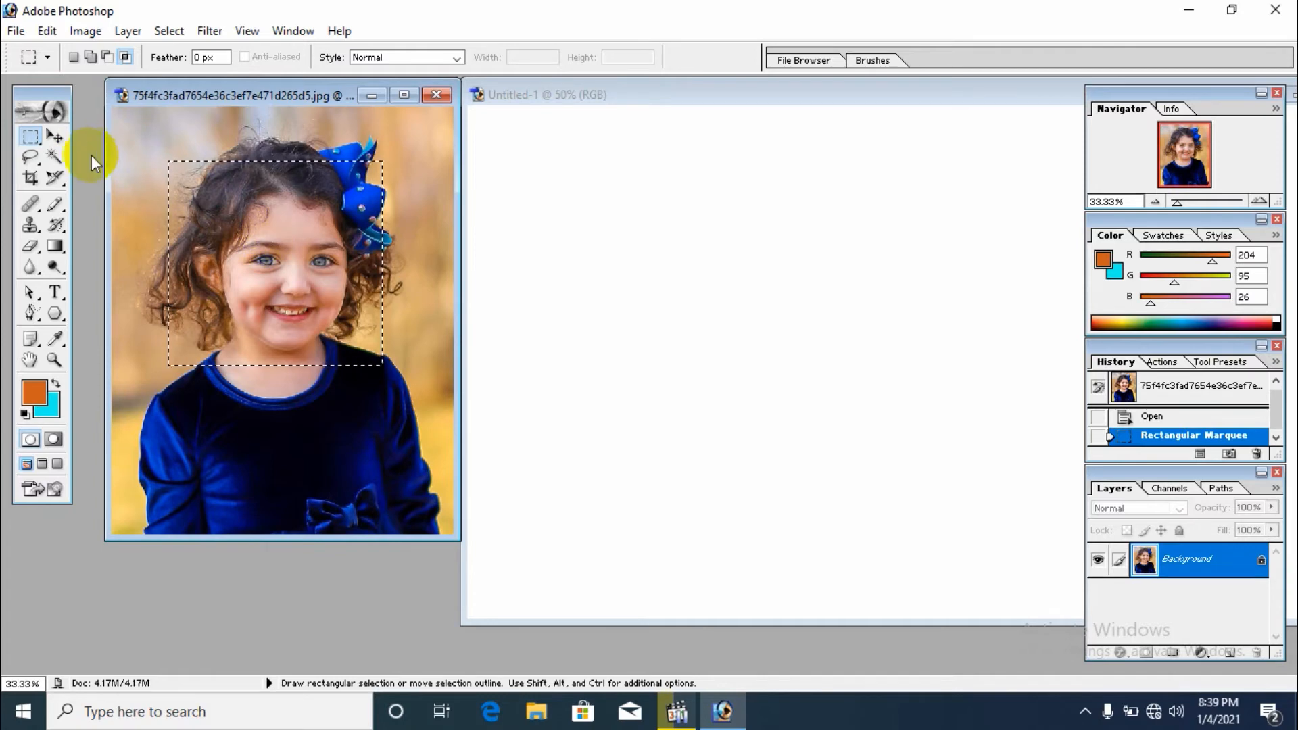
click(55, 137)
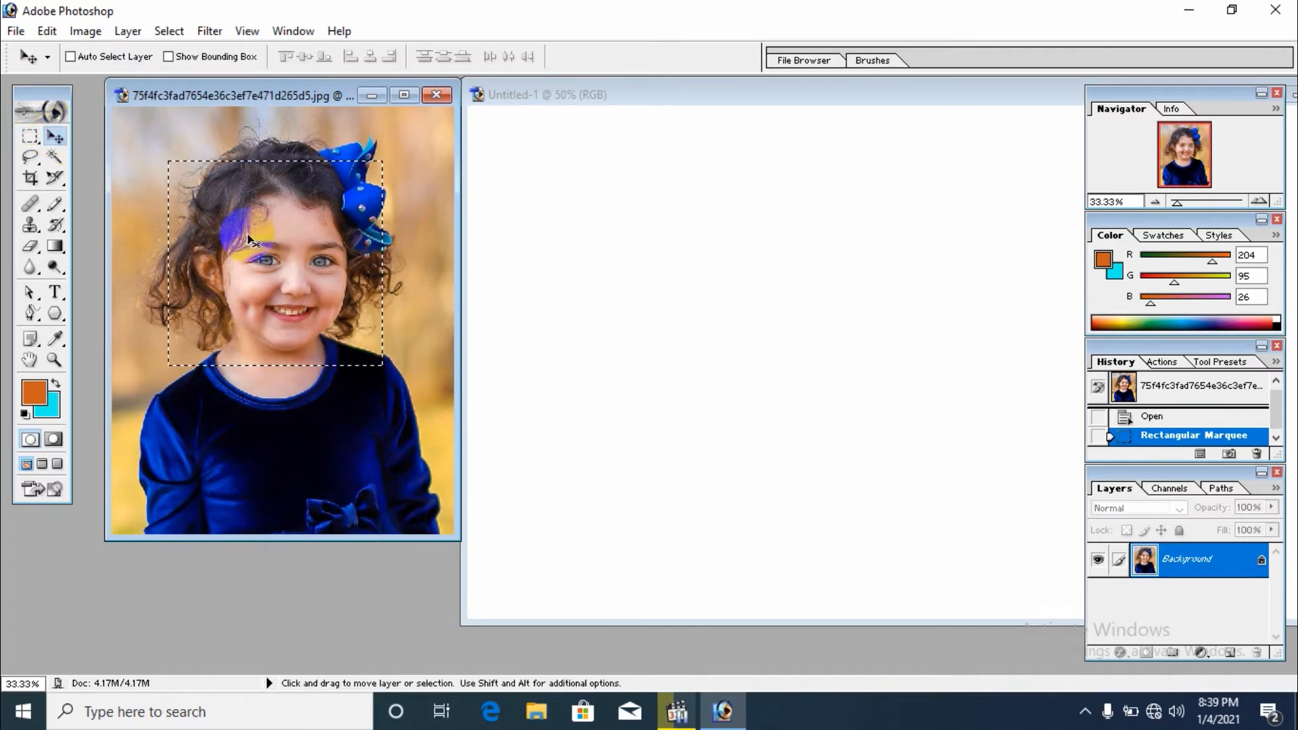
drag(269, 228, 675, 306)
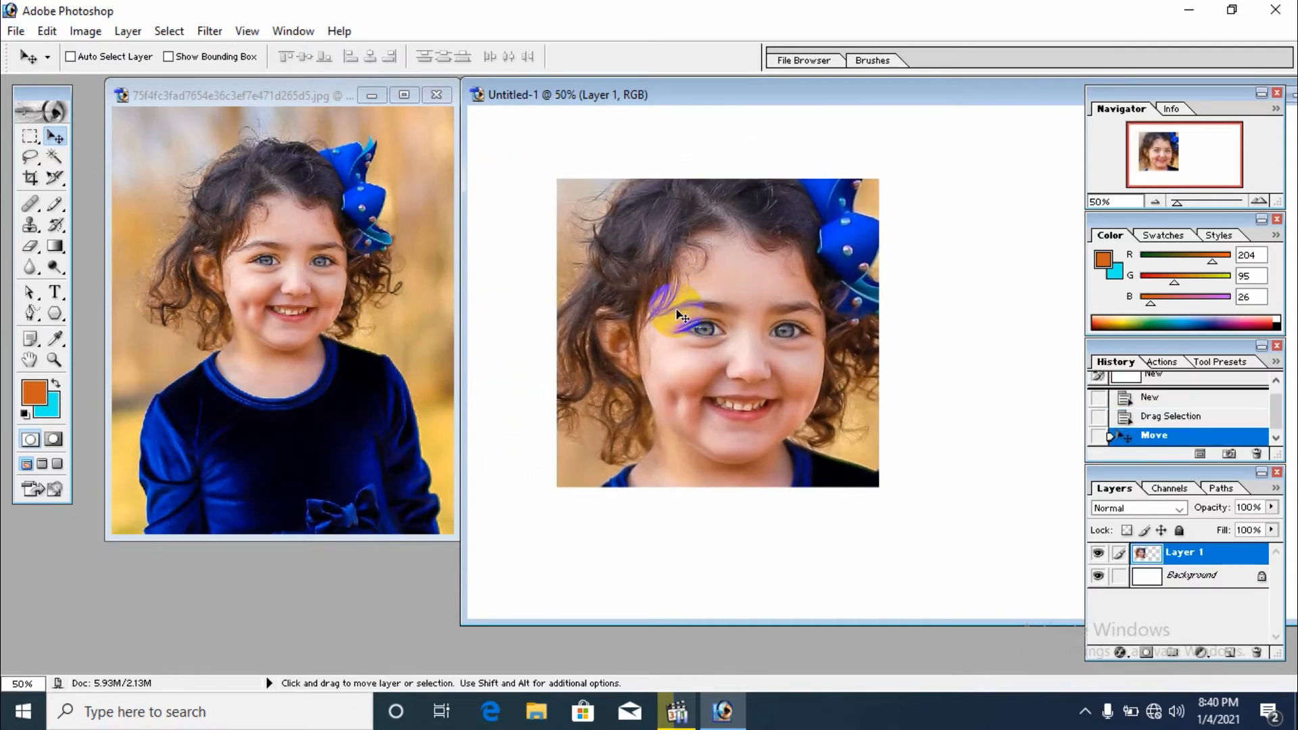
Step: Return to the original photo and remove the marquee selection around the girl's face
click(326, 228)
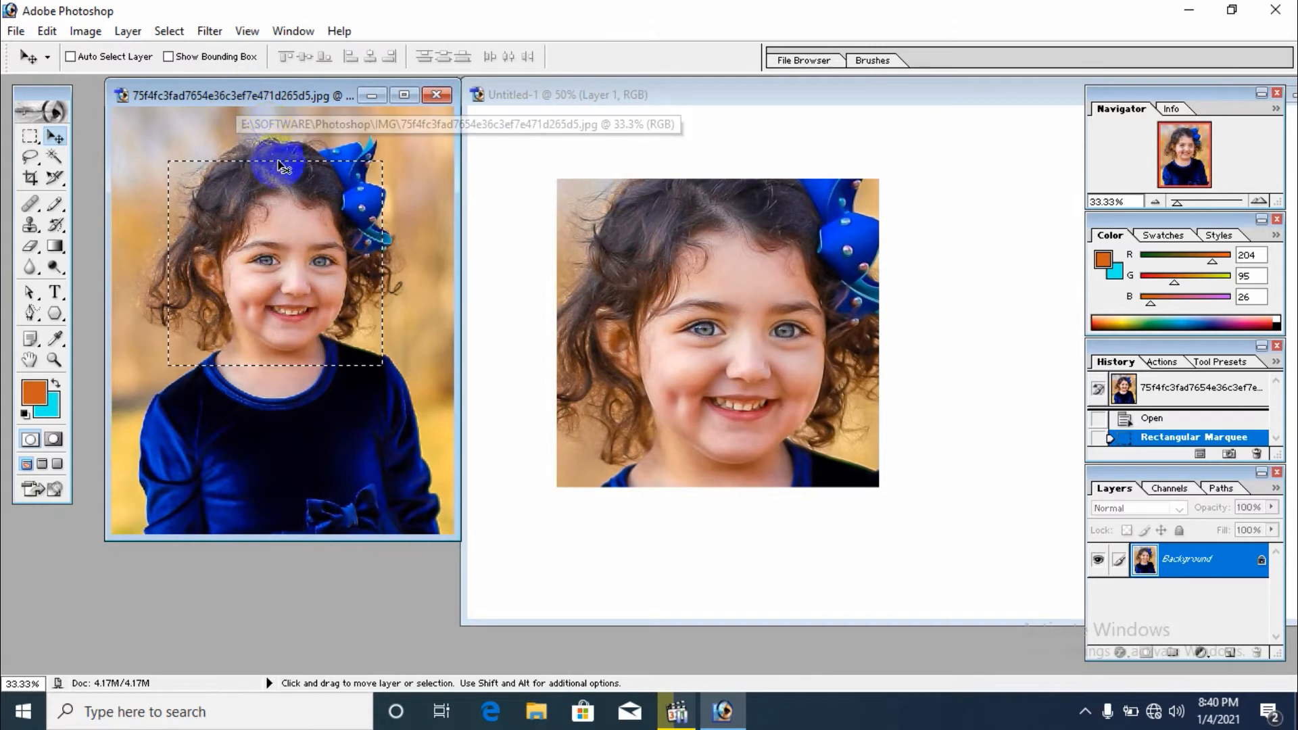
drag(251, 102, 246, 112)
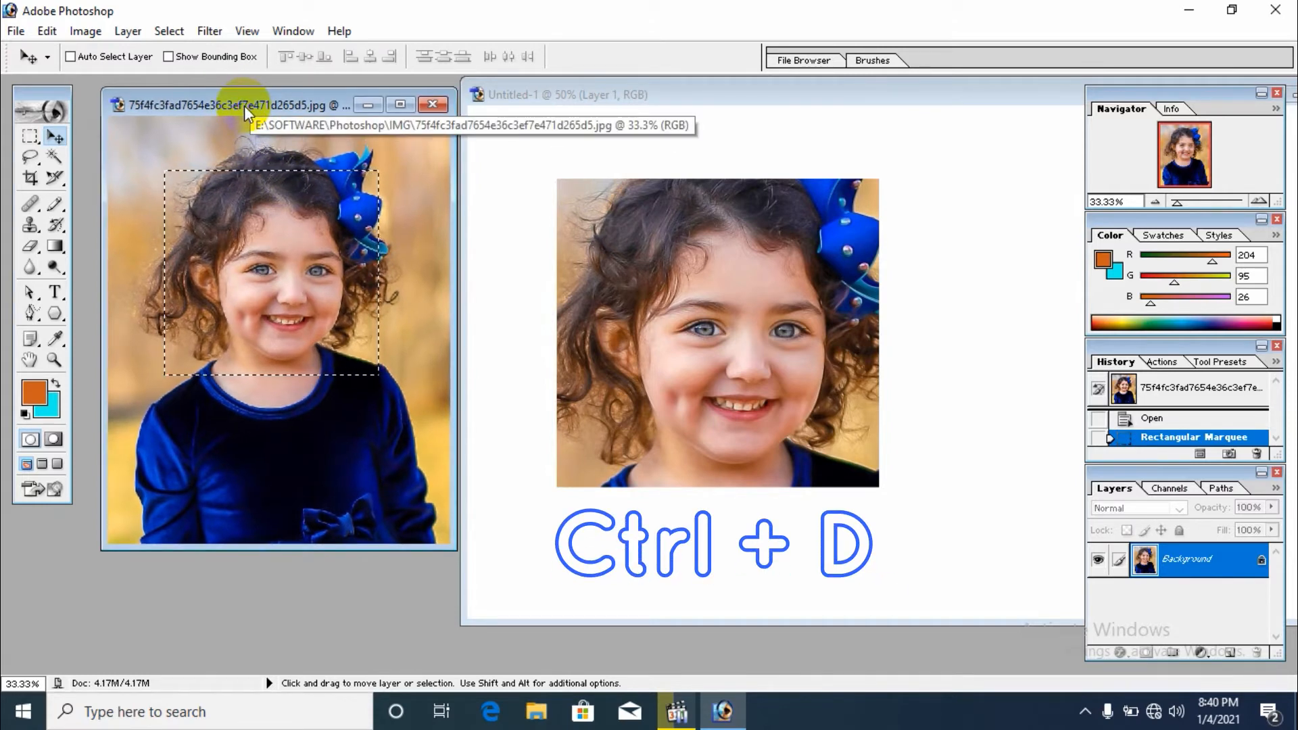
key(ctrl+d)
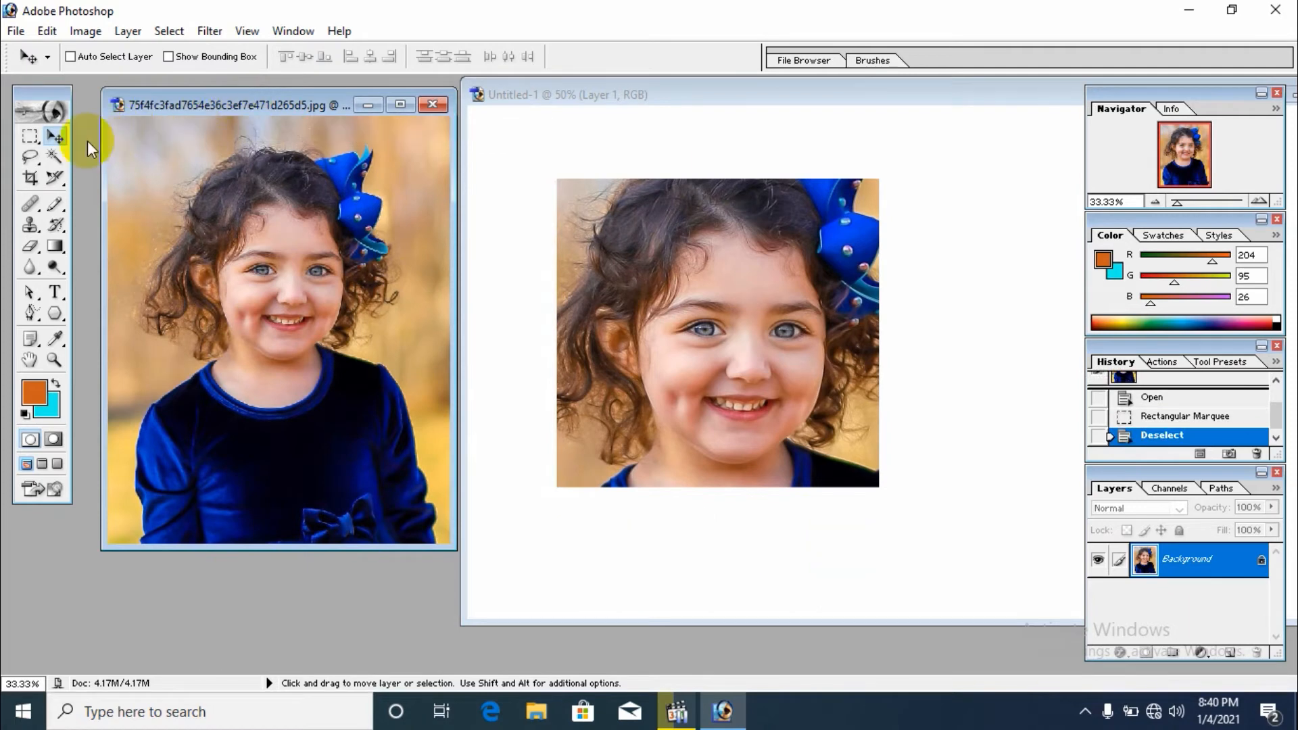
Step: Select the girl's head in the photo with a rectangular marquee feathered 5 px and copy it into Untitled-1, overlapping the first cutout
click(30, 139)
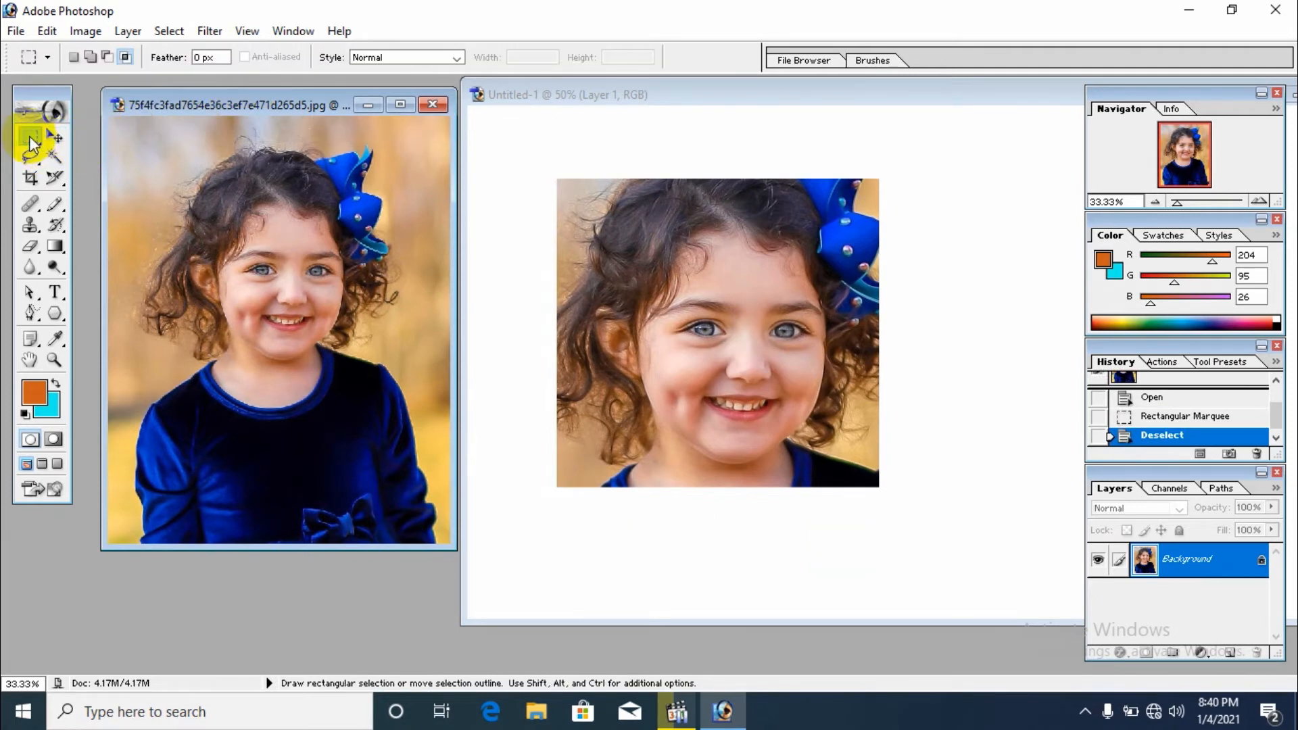
double_click(215, 58)
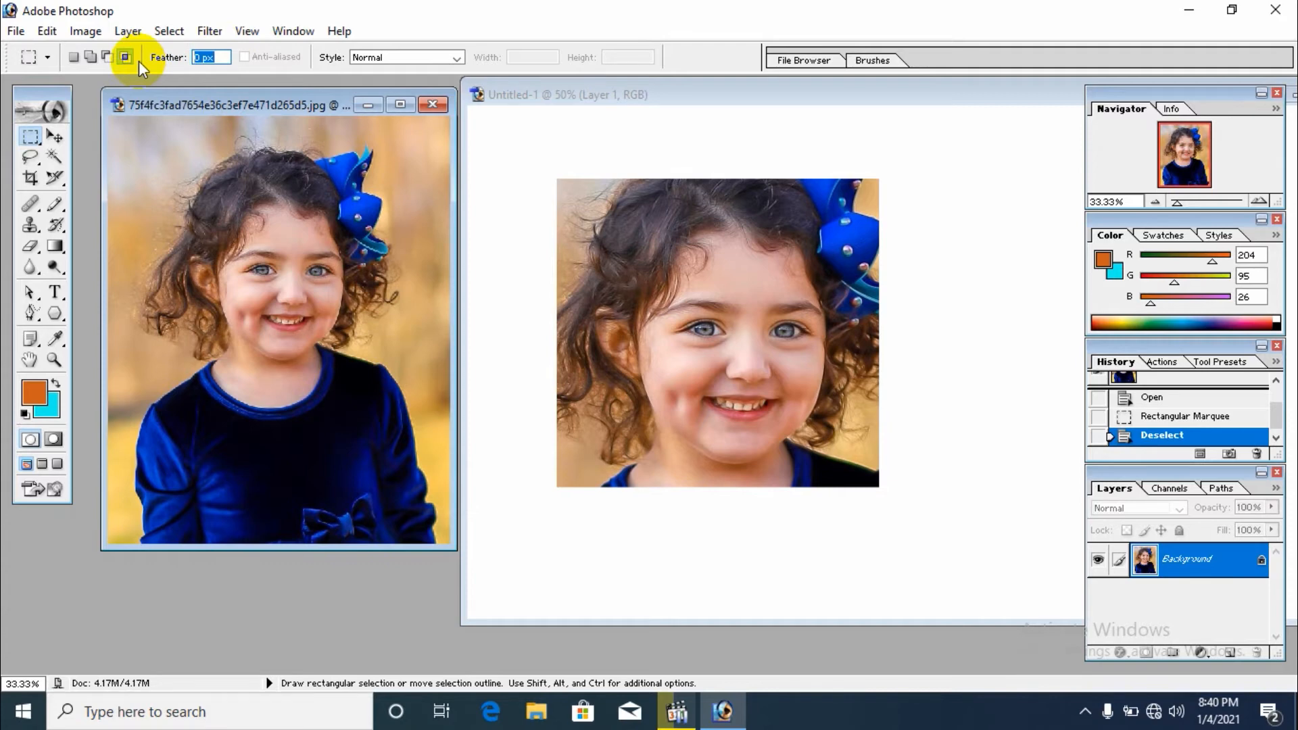
text(5)
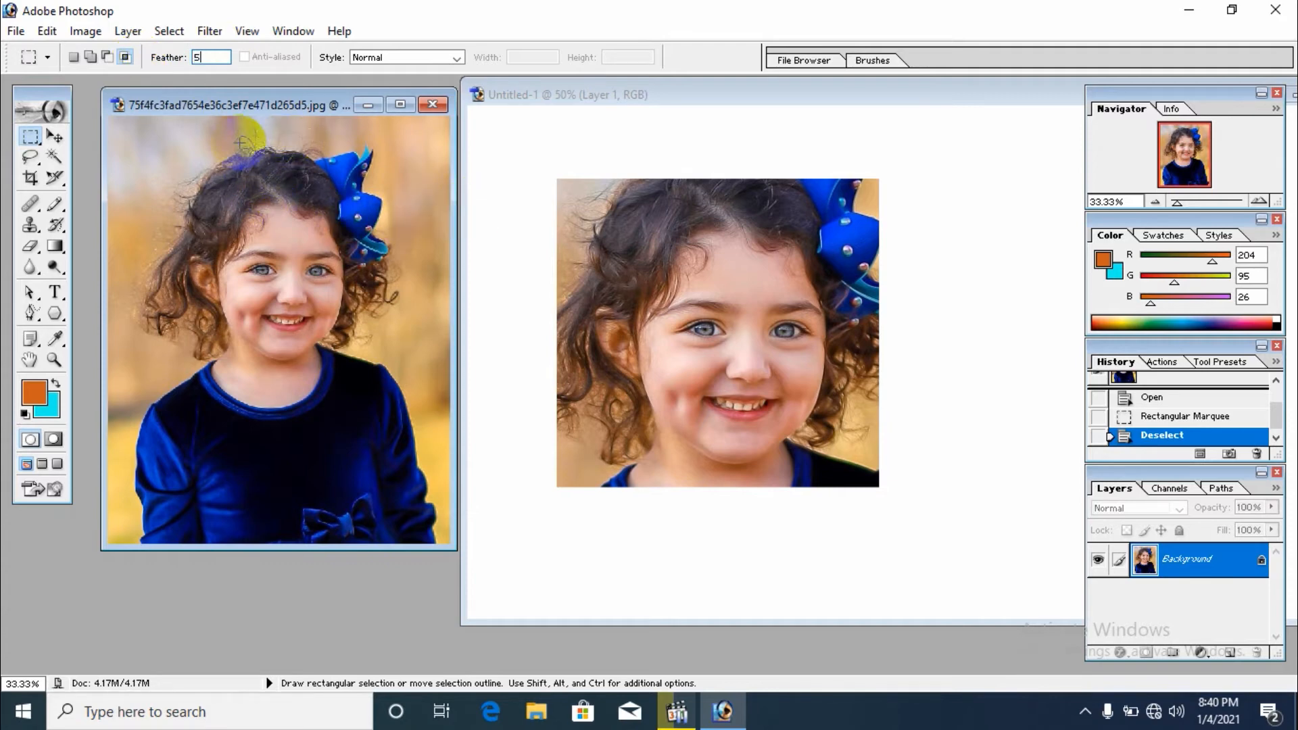
drag(152, 154, 397, 377)
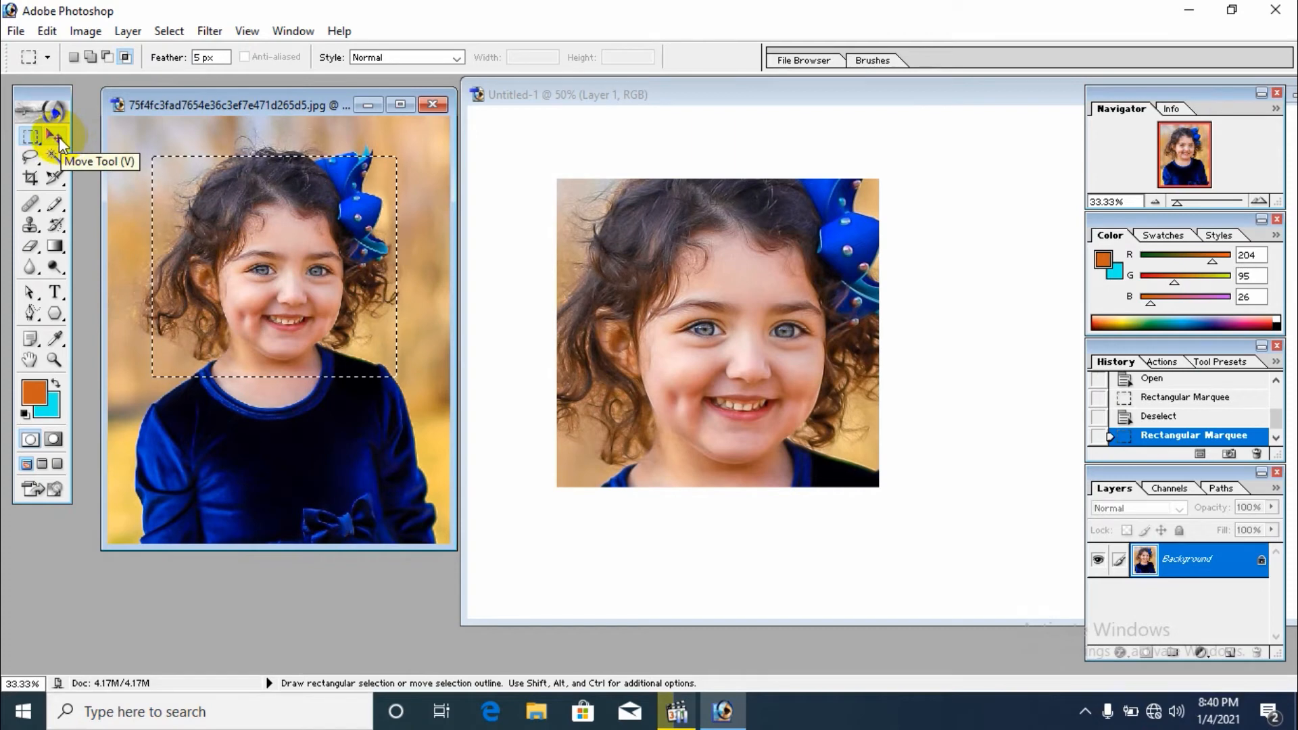
click(58, 137)
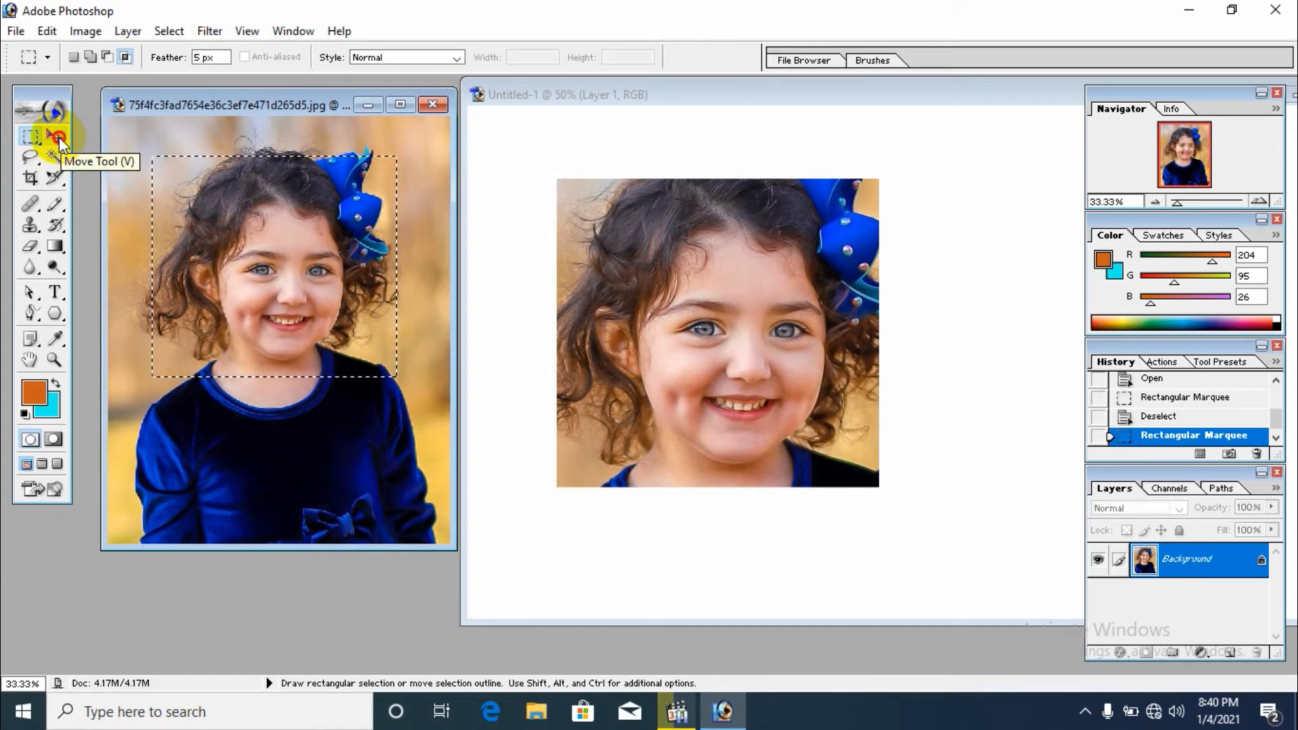
drag(267, 280, 797, 399)
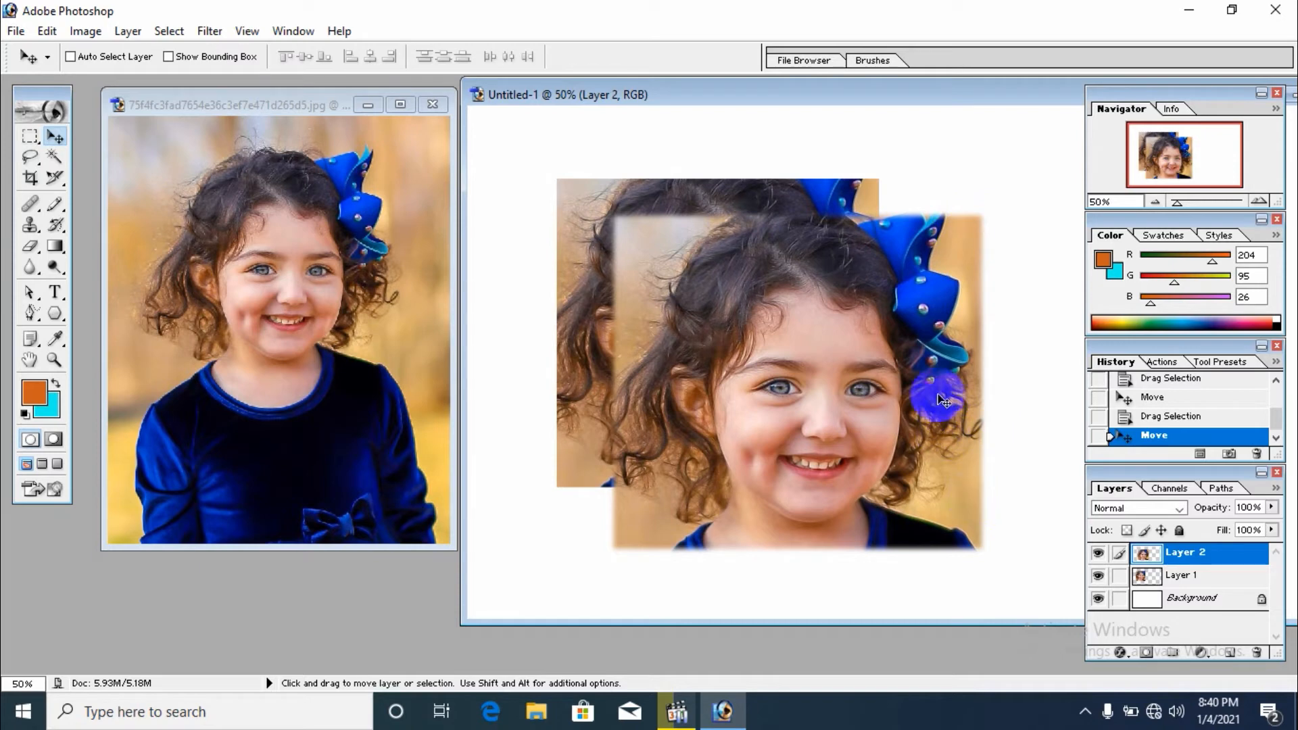
Step: Reposition the feathered head cutout in Untitled-1 over the first cutout, leaving only a narrow strip of the first one exposed
drag(940, 400, 963, 373)
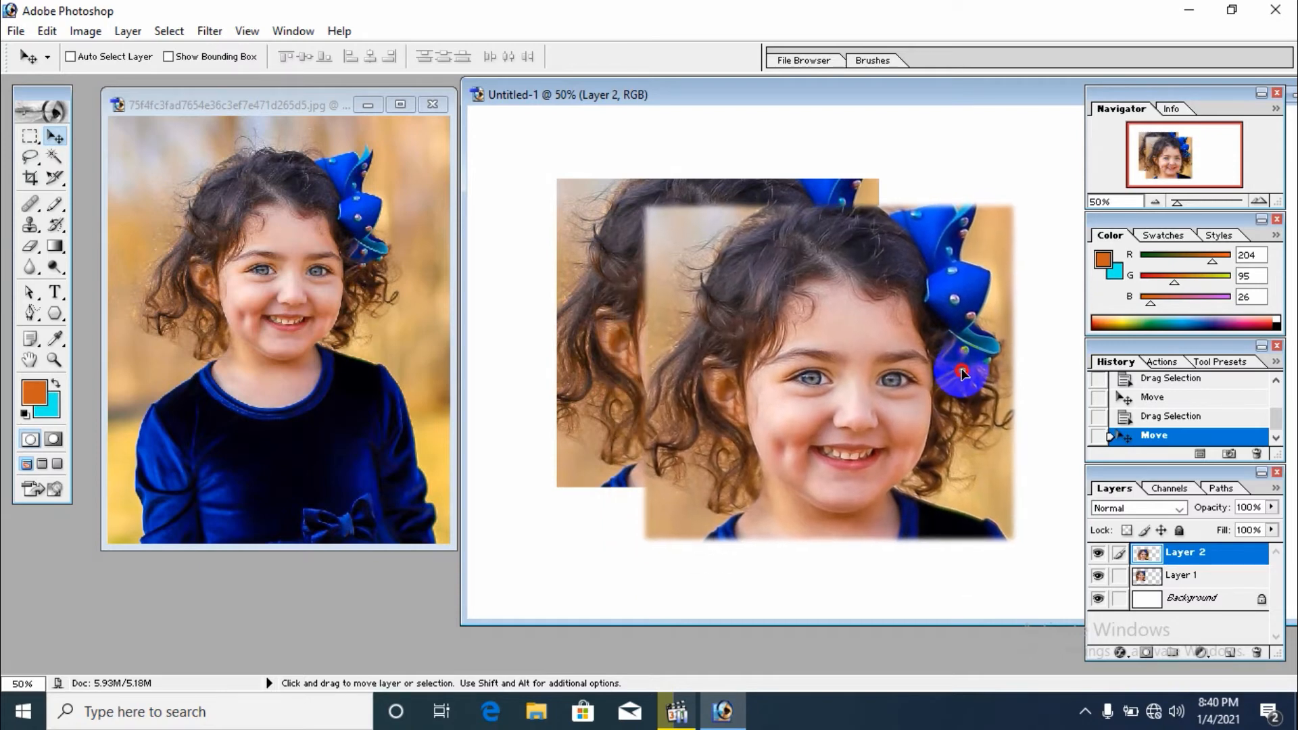
mouse_move(959, 255)
mouse_down()
mouse_move(938, 239)
mouse_move(955, 254)
mouse_up()
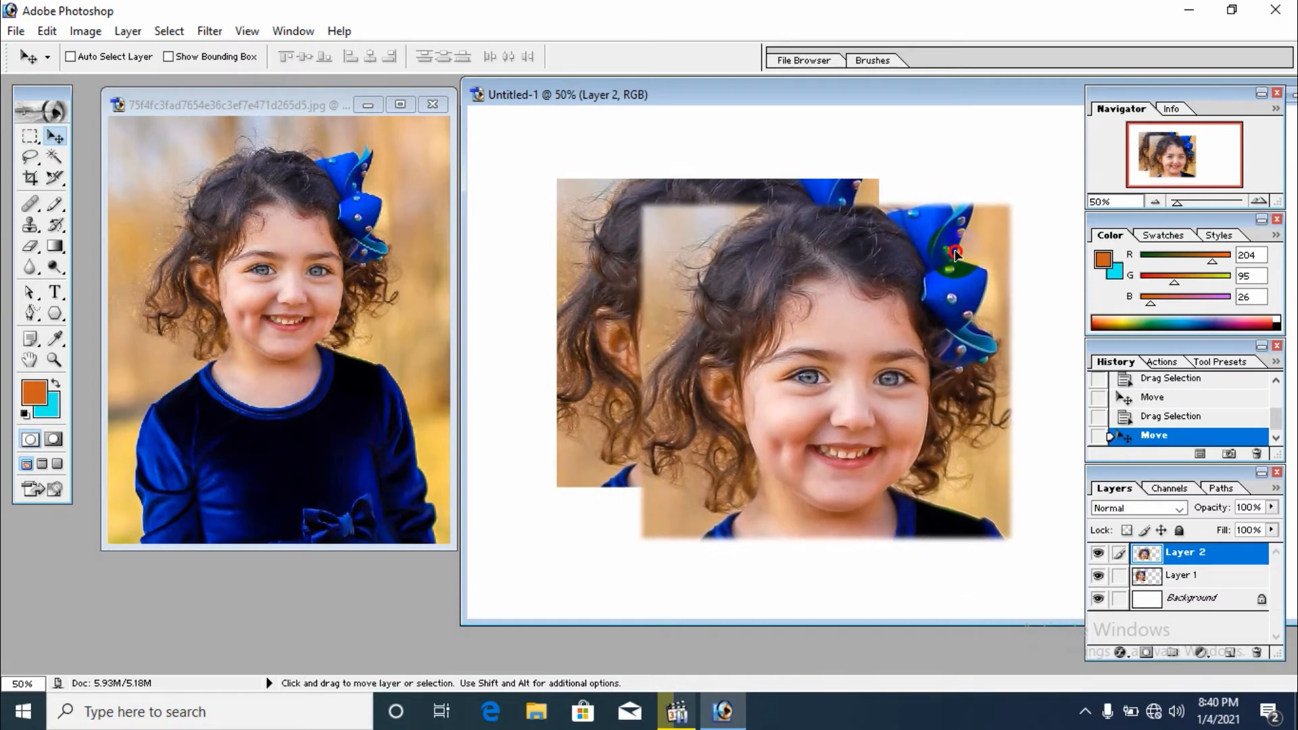
click(31, 138)
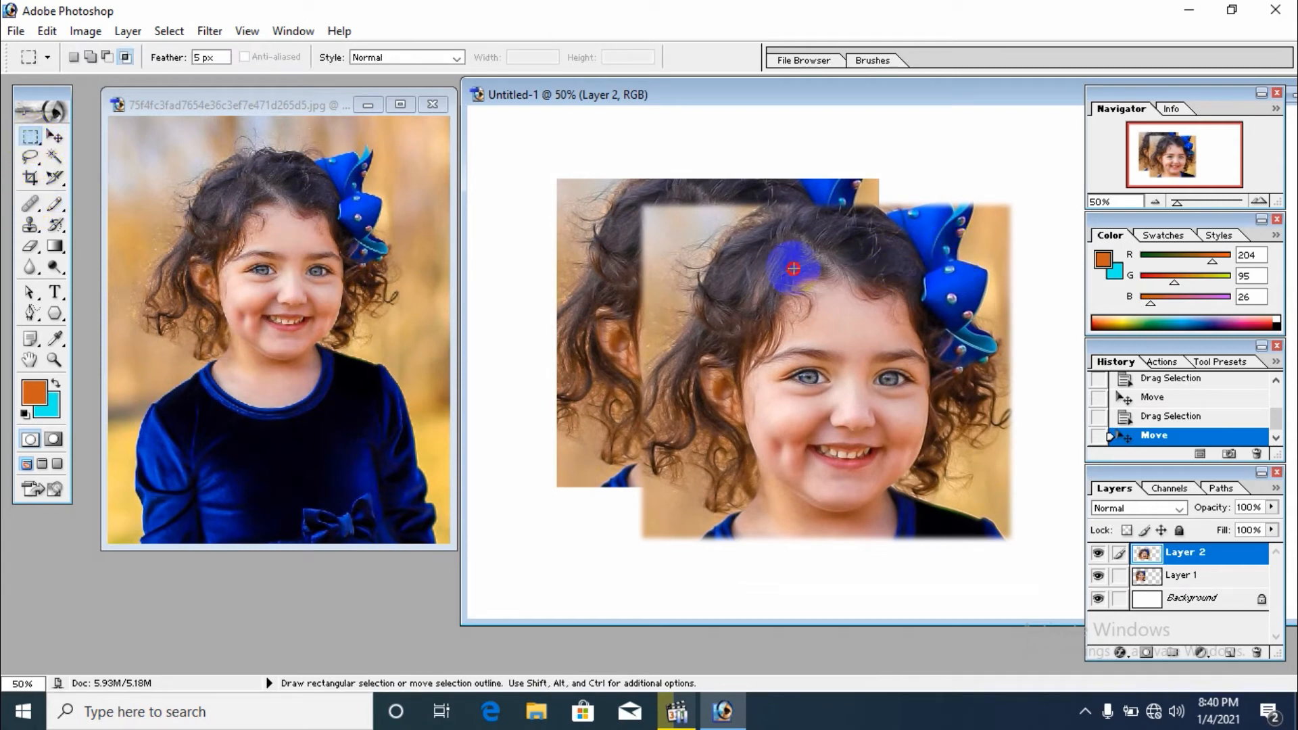
click(57, 136)
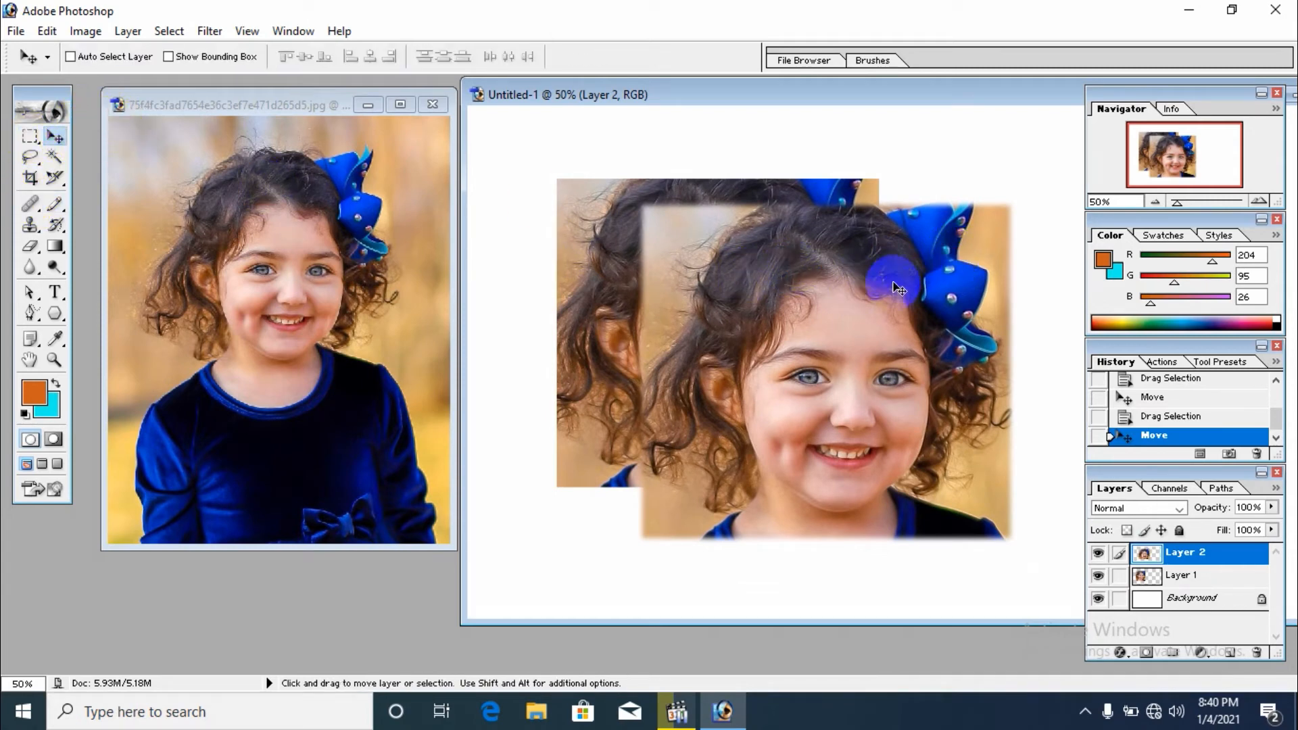
drag(896, 287, 869, 259)
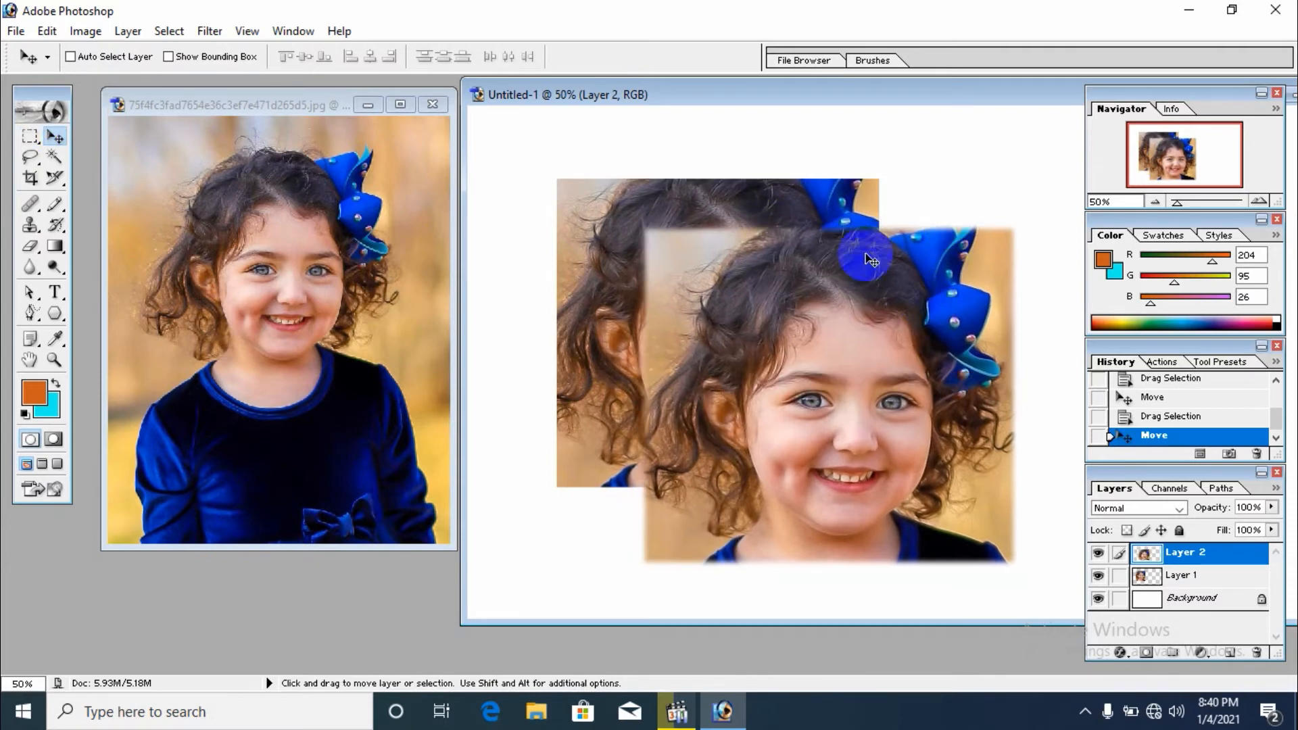
drag(863, 316, 812, 277)
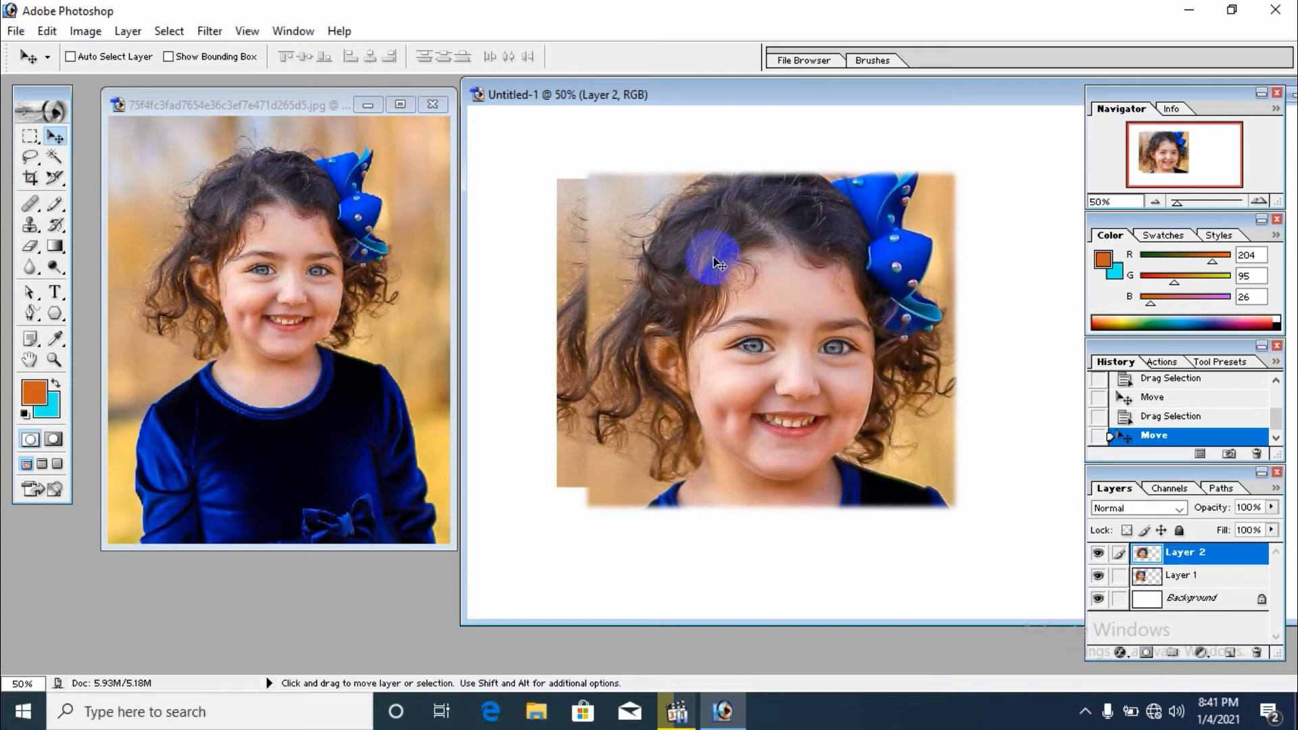
Step: Set the Rectangular Marquee Tool to add to selection and deselect the head area in the original photo
click(30, 137)
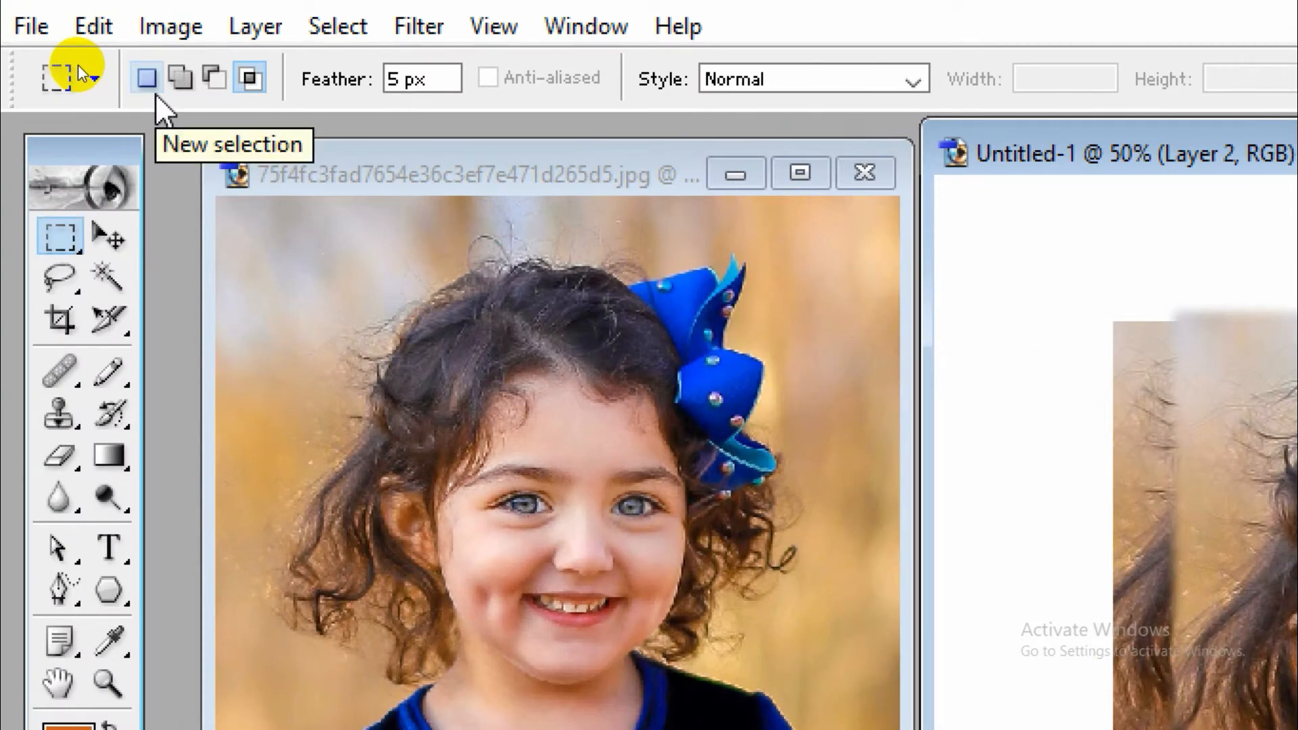
click(188, 82)
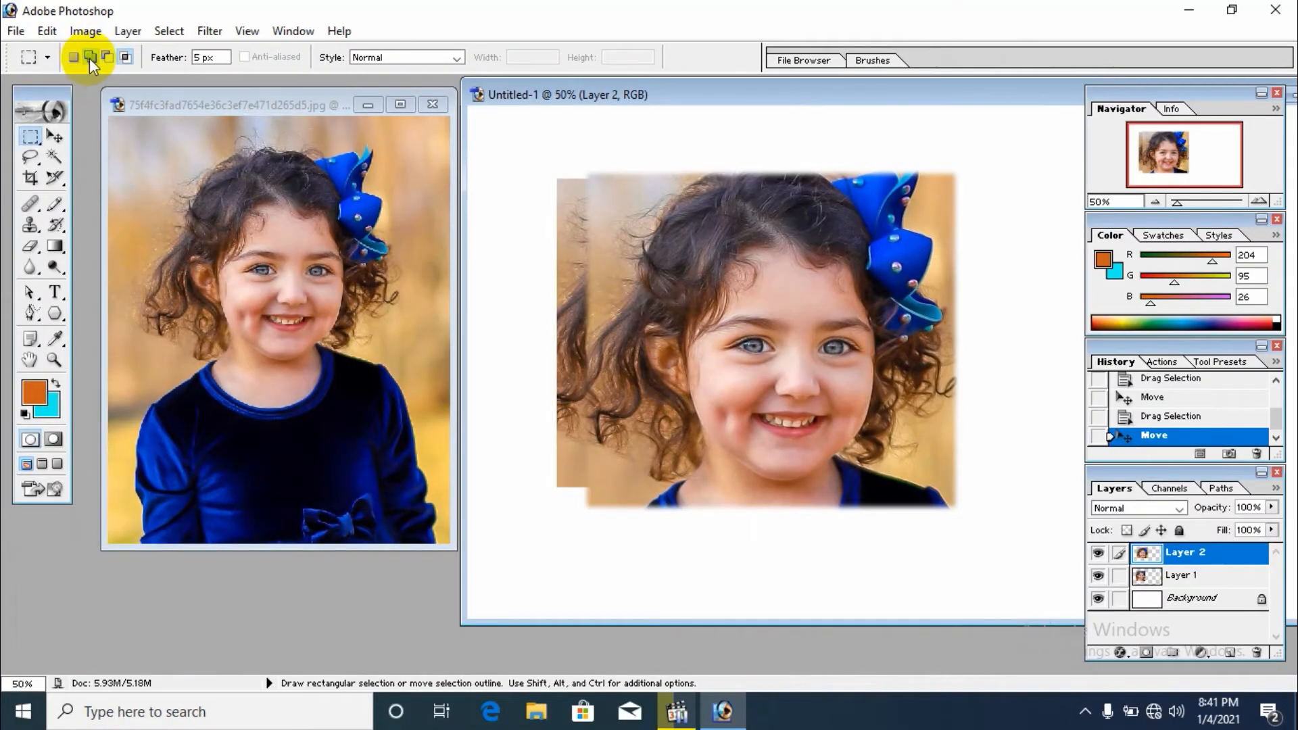
click(177, 96)
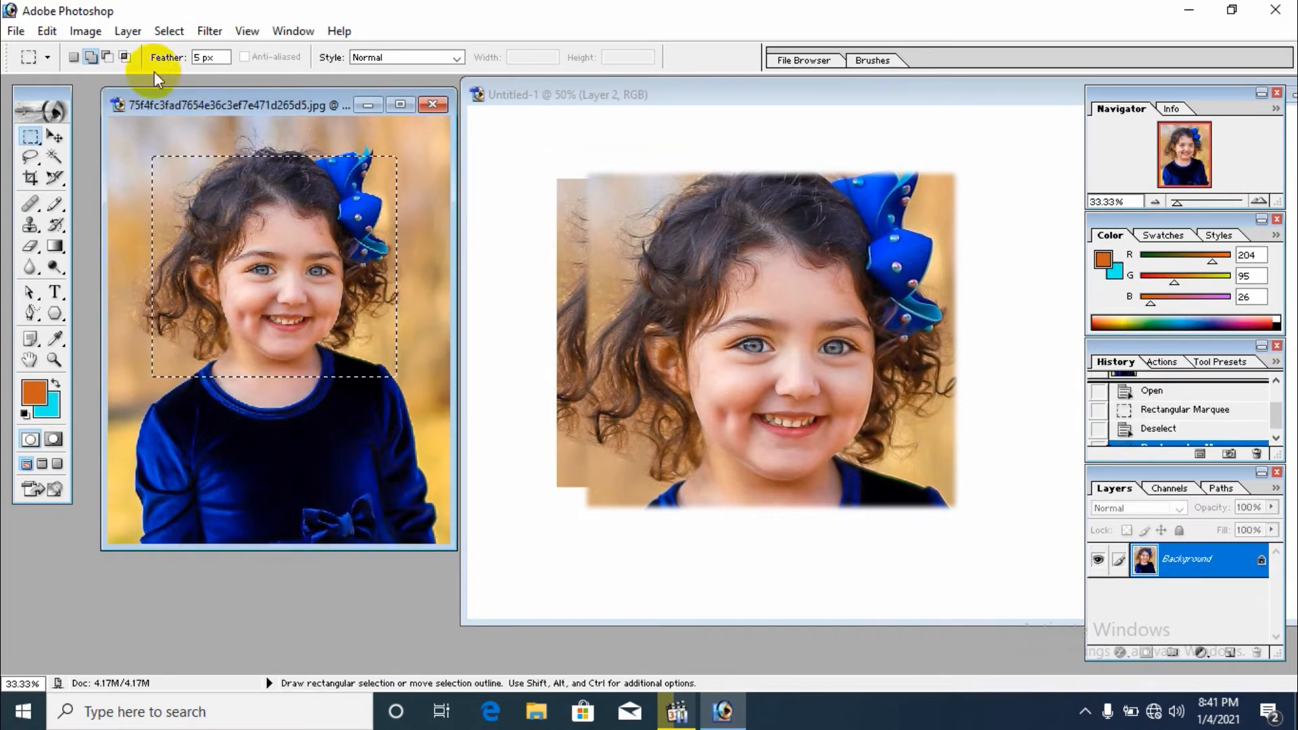
click(169, 32)
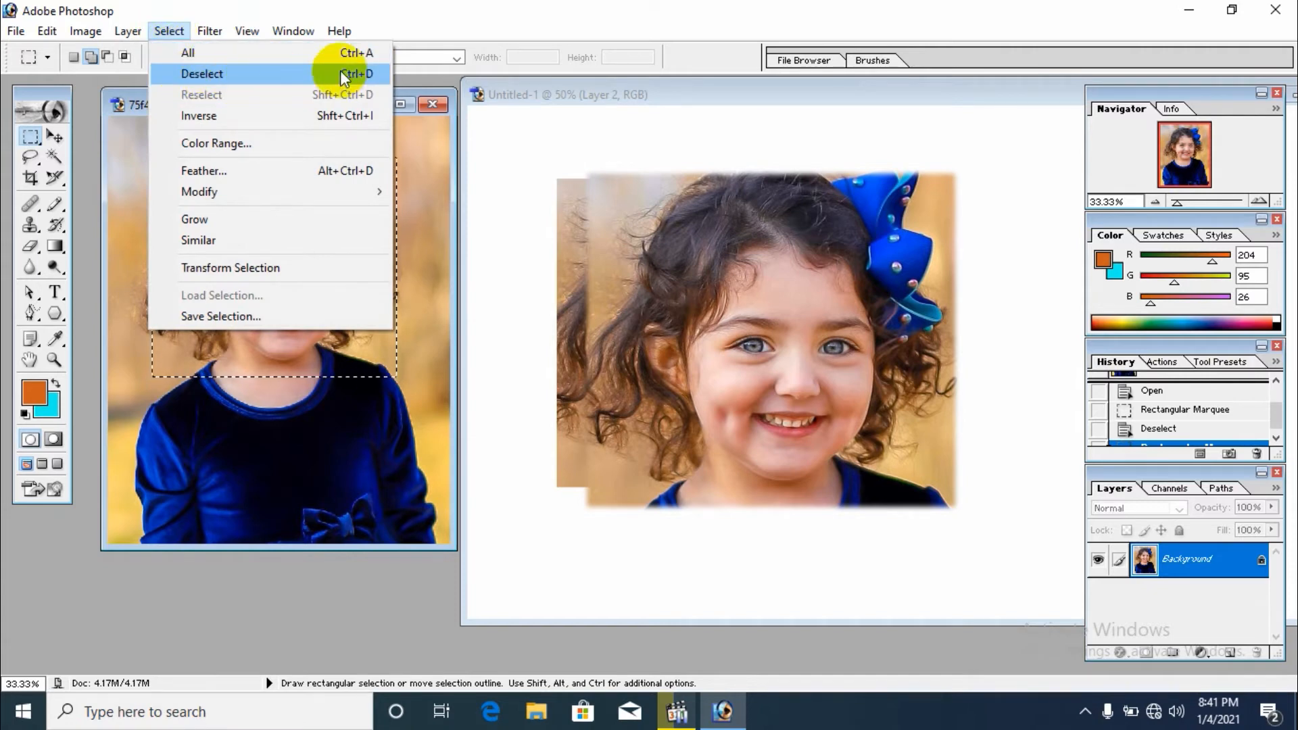
click(217, 75)
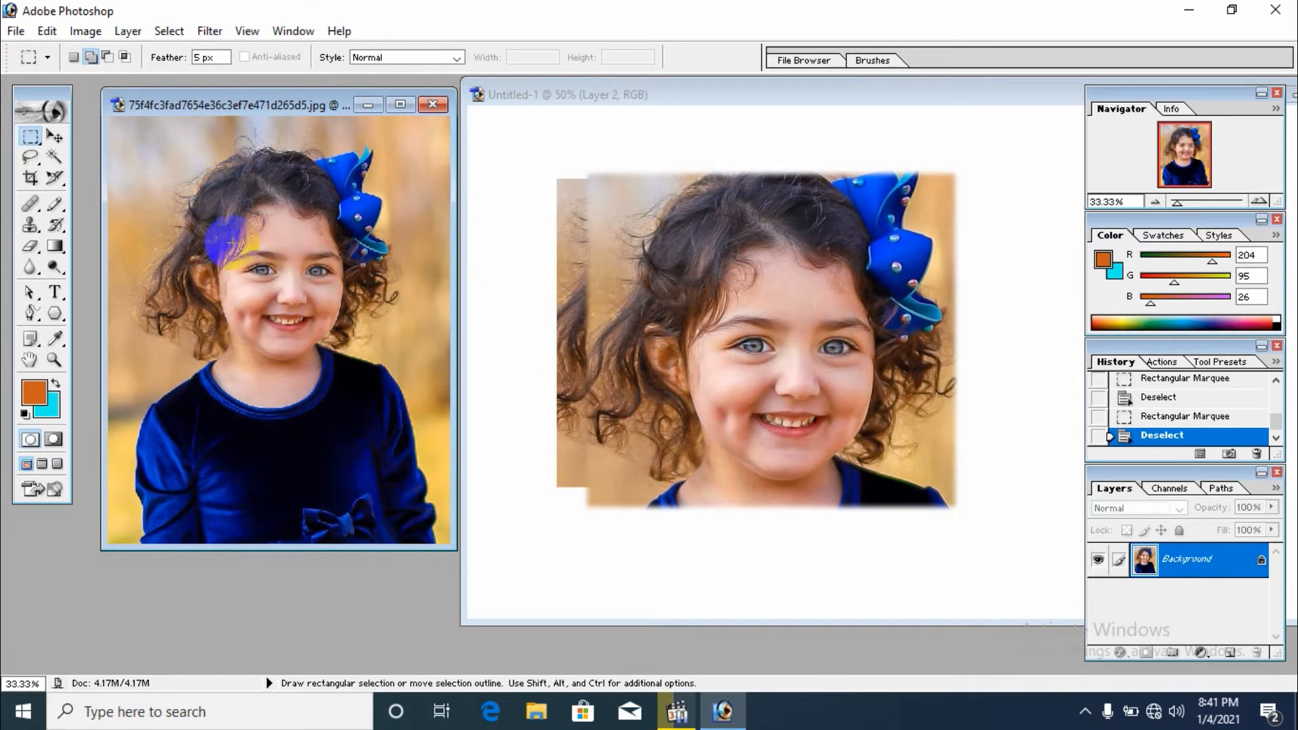
Step: Select both eyes and the mouth in the photo with three separate rectangular marquees and copy them together into Untitled-1, overlapping the large cutout's hair bow
drag(219, 238, 290, 289)
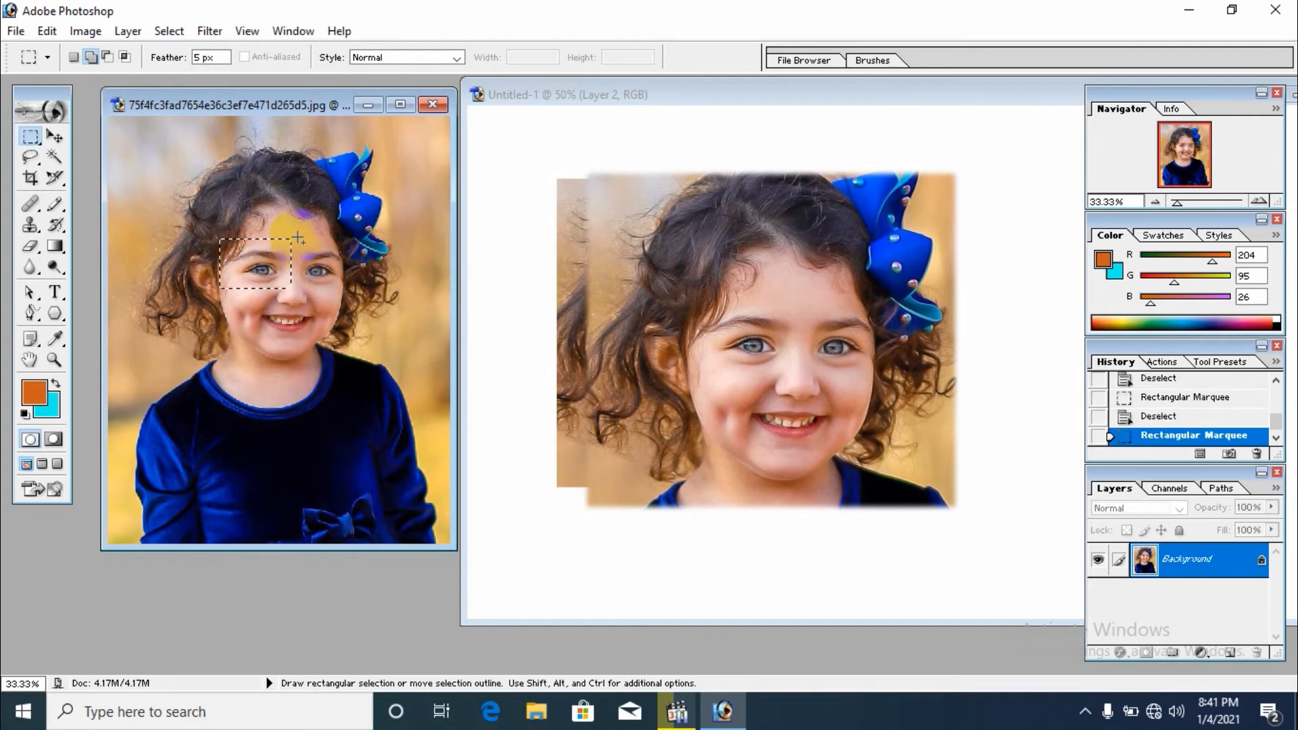
drag(313, 268, 364, 284)
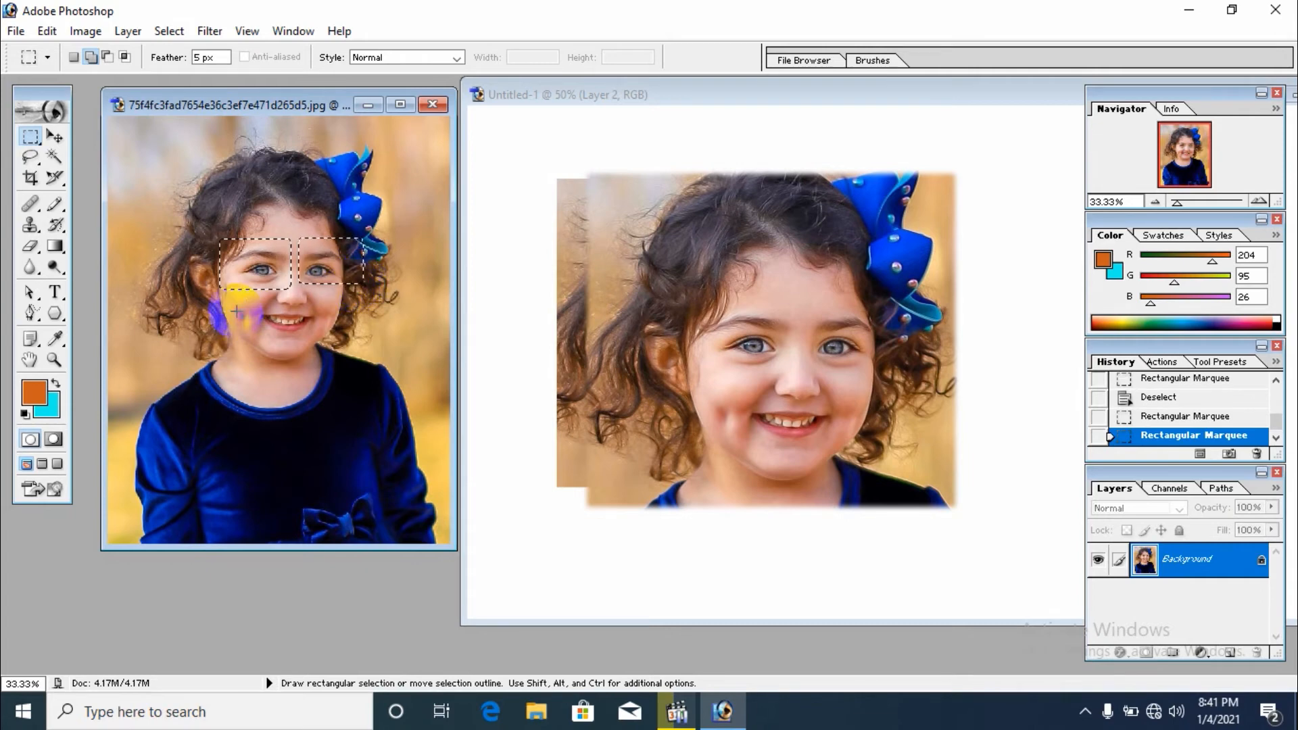
drag(250, 302, 328, 345)
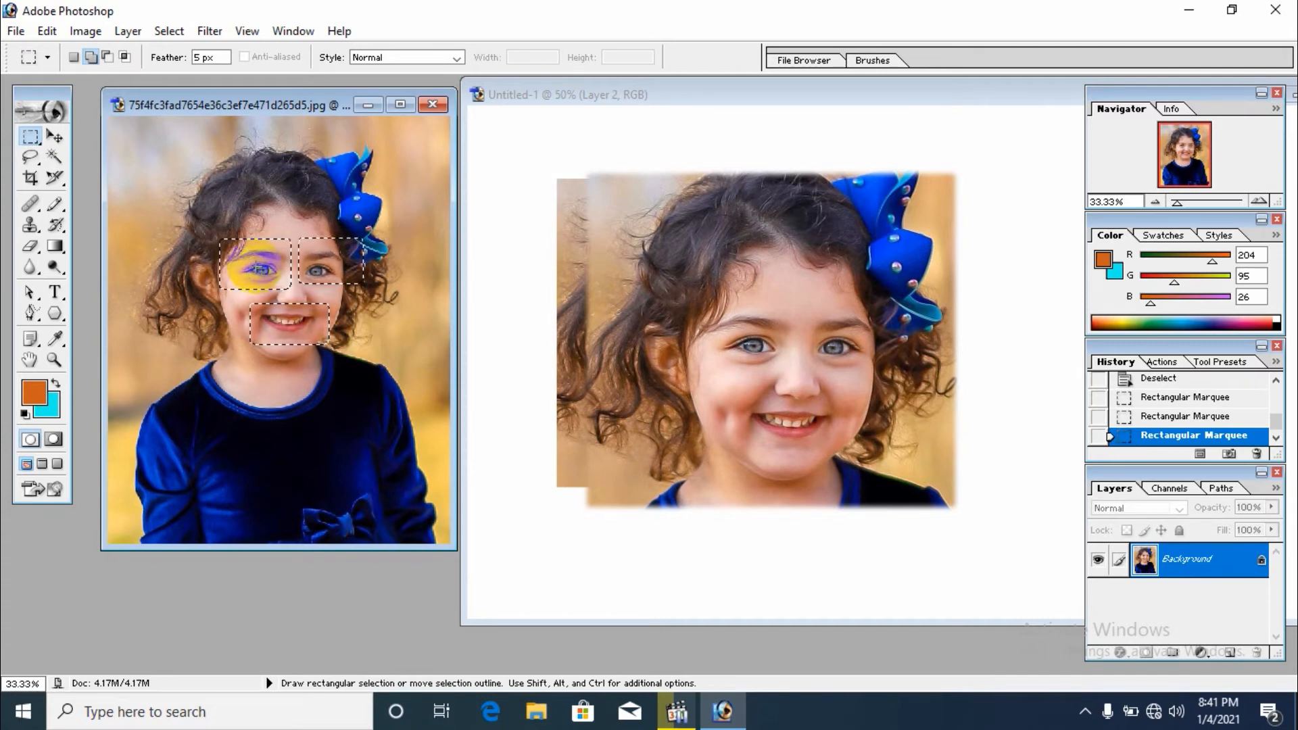
click(57, 136)
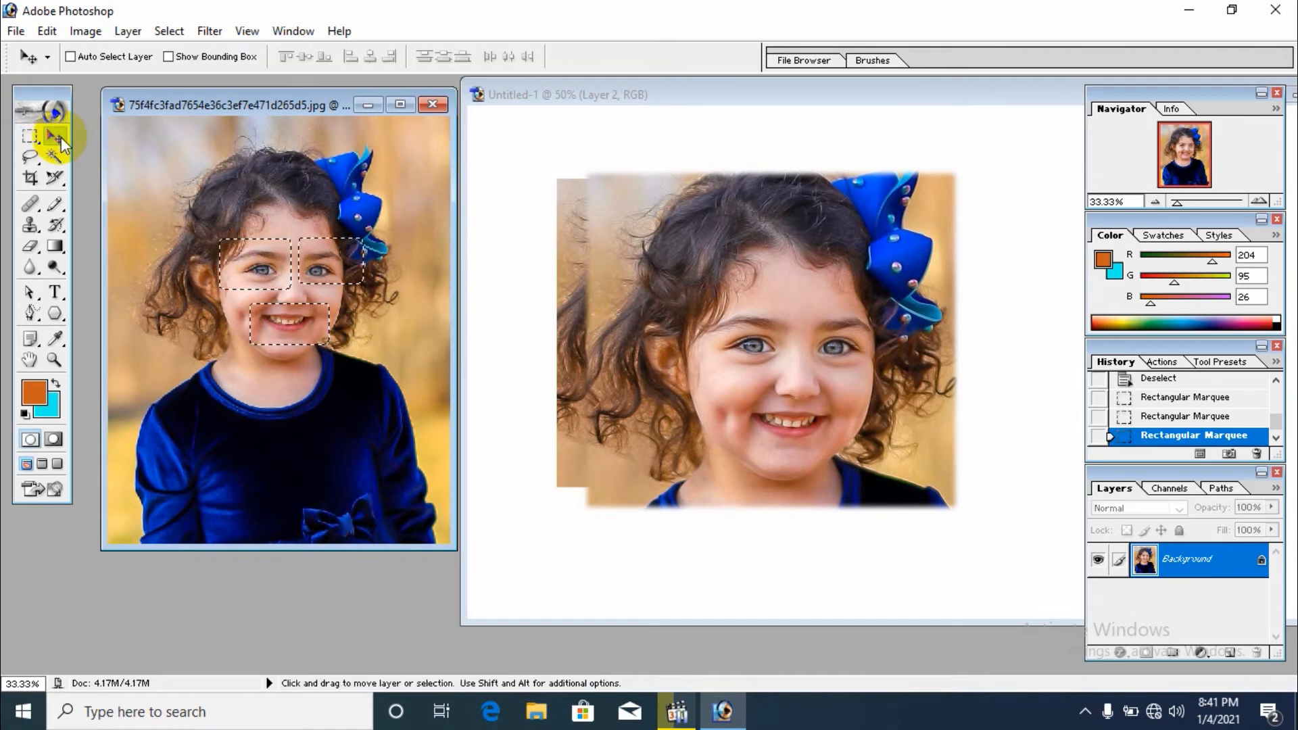
drag(297, 267, 890, 294)
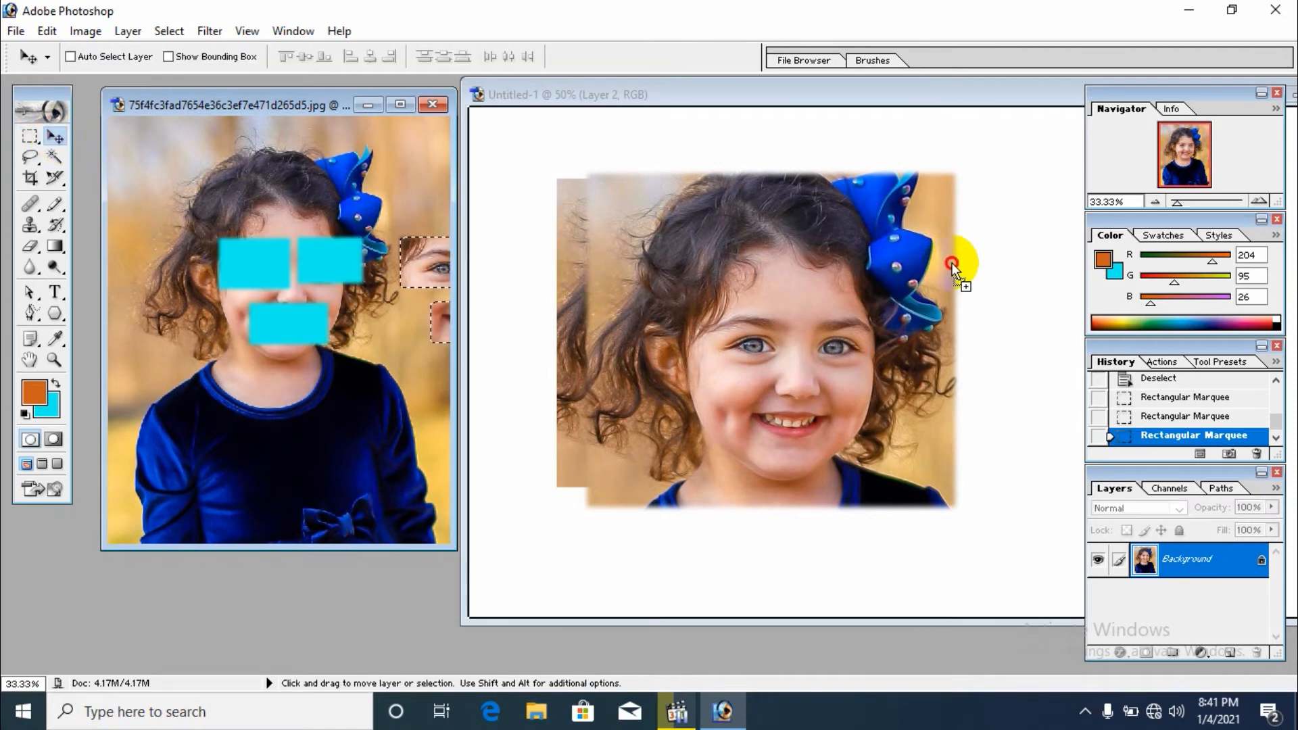
drag(951, 262, 928, 238)
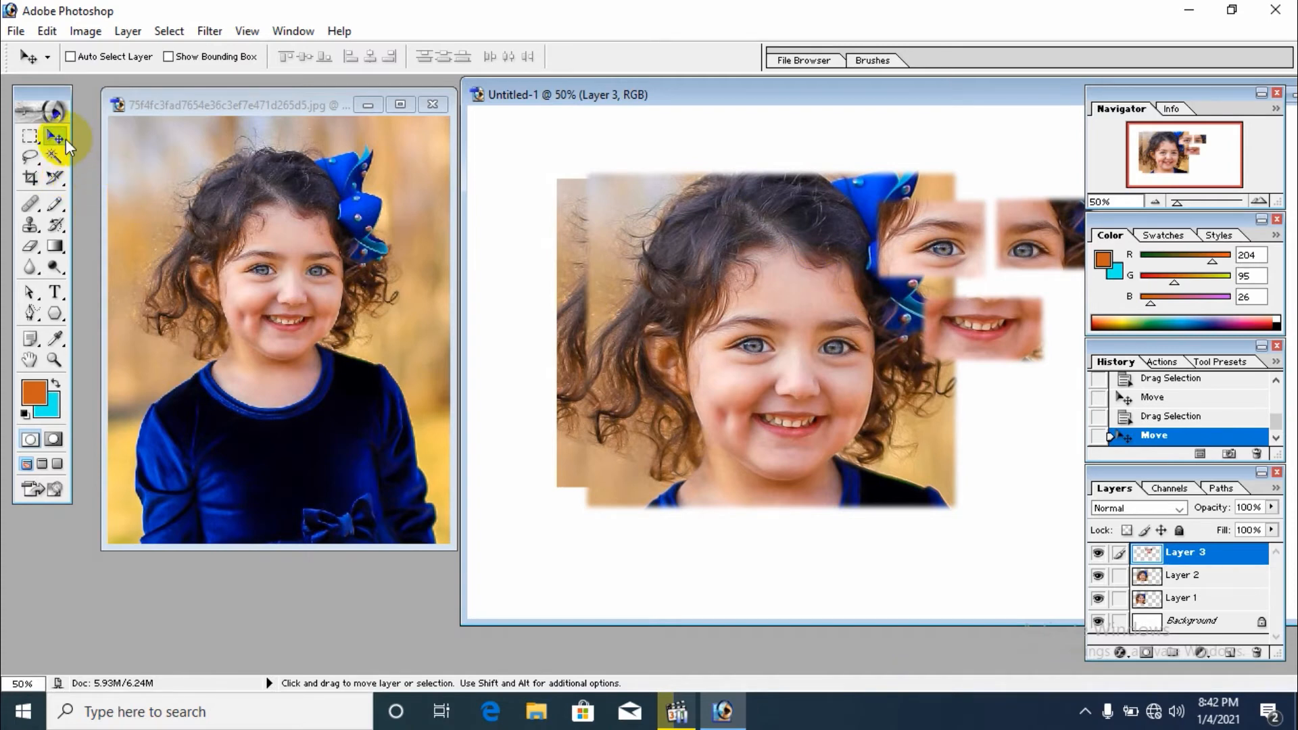
Step: Switch the Rectangular Marquee Tool to subtract from selection and clear the eye and mouth selections in the original photo
click(38, 140)
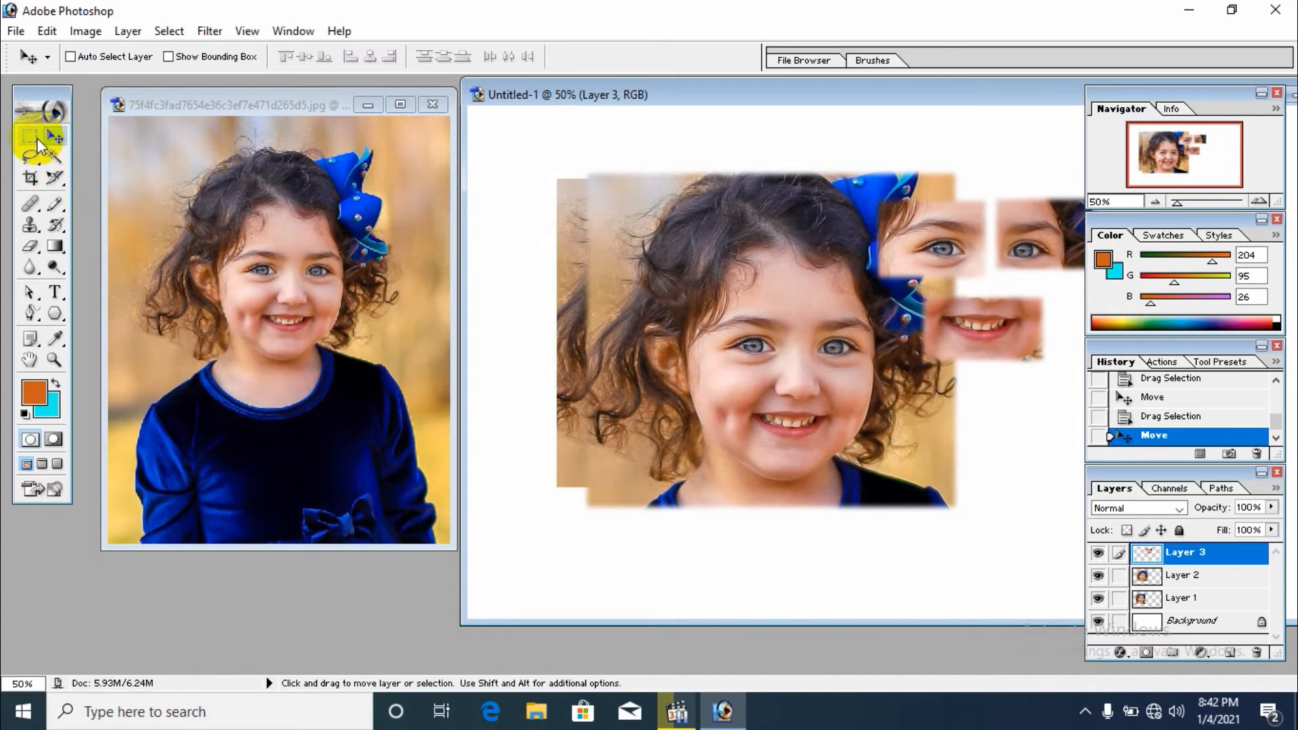
click(38, 139)
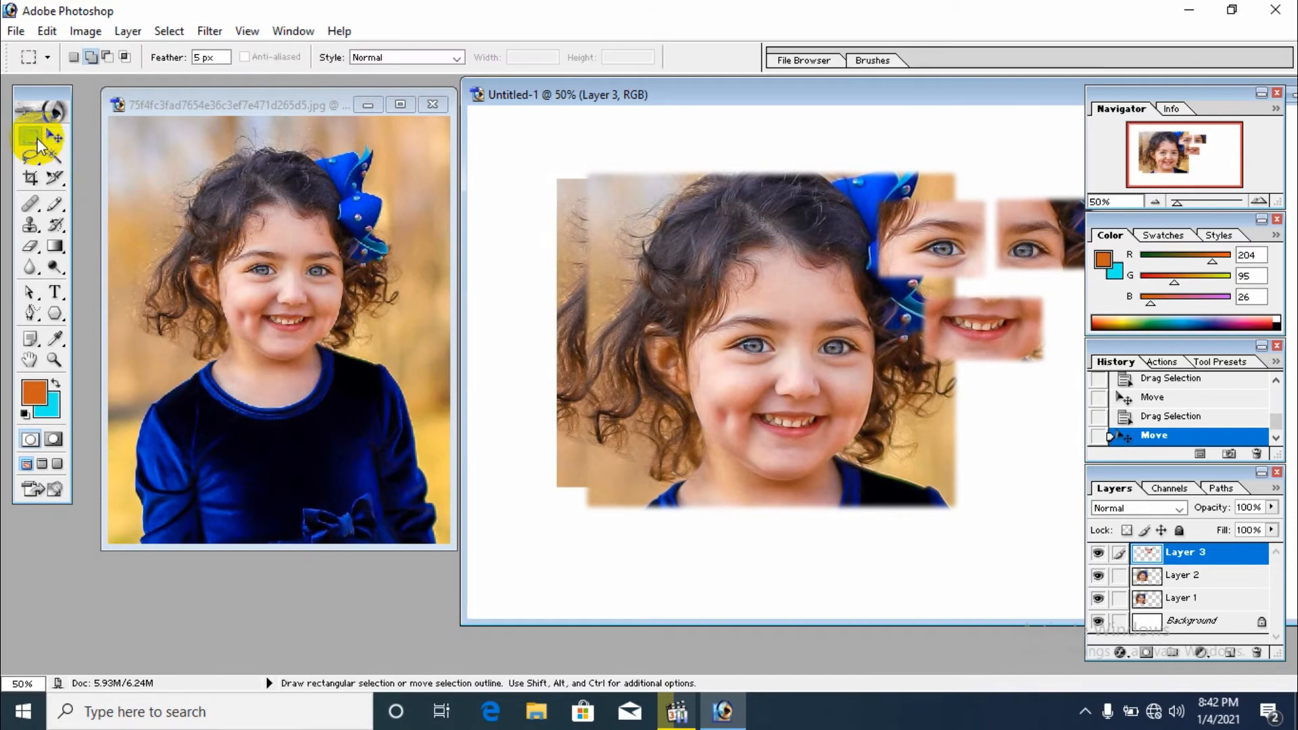
click(110, 58)
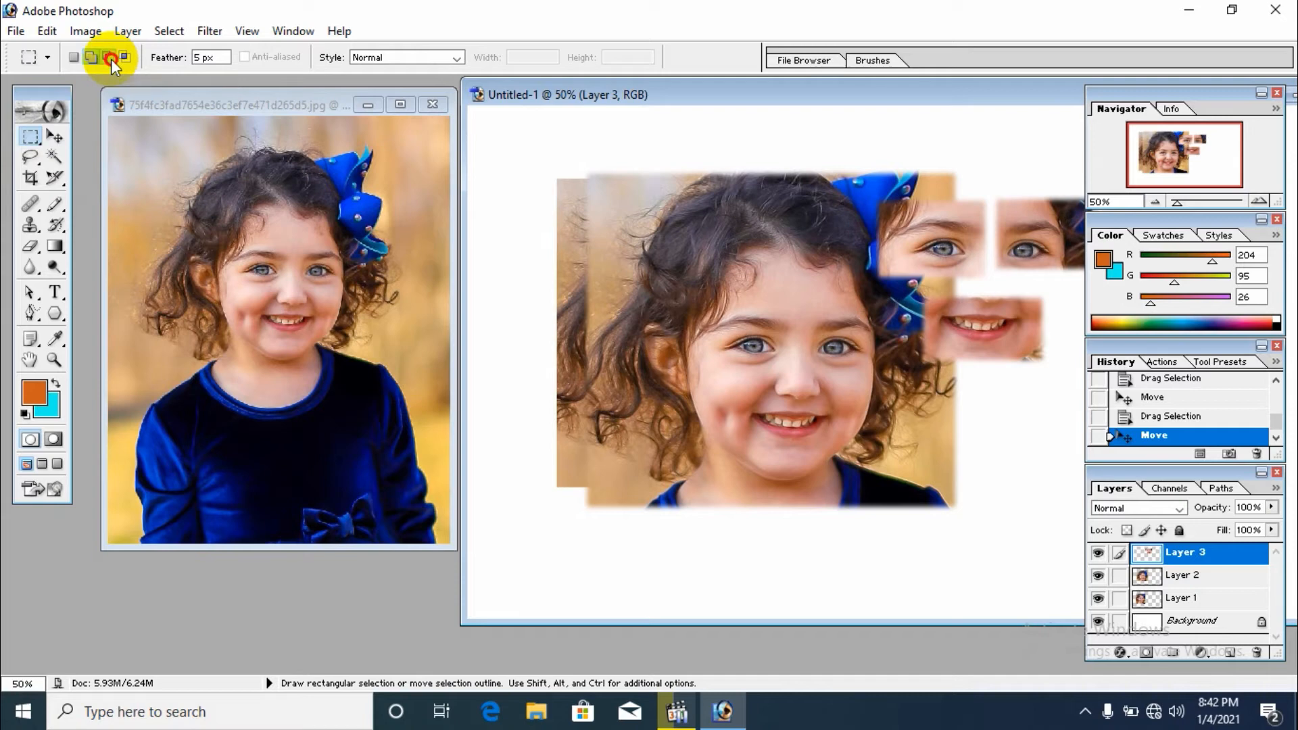
click(185, 101)
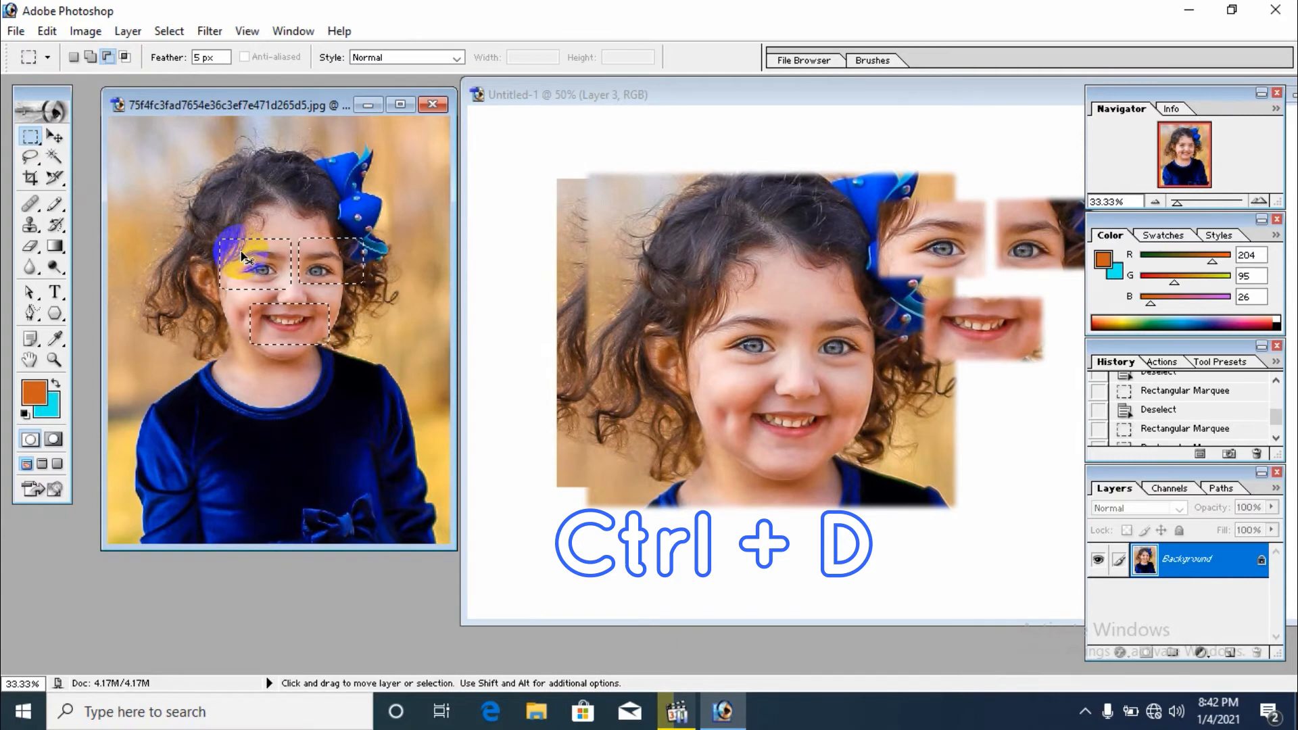
key(ctrl+d)
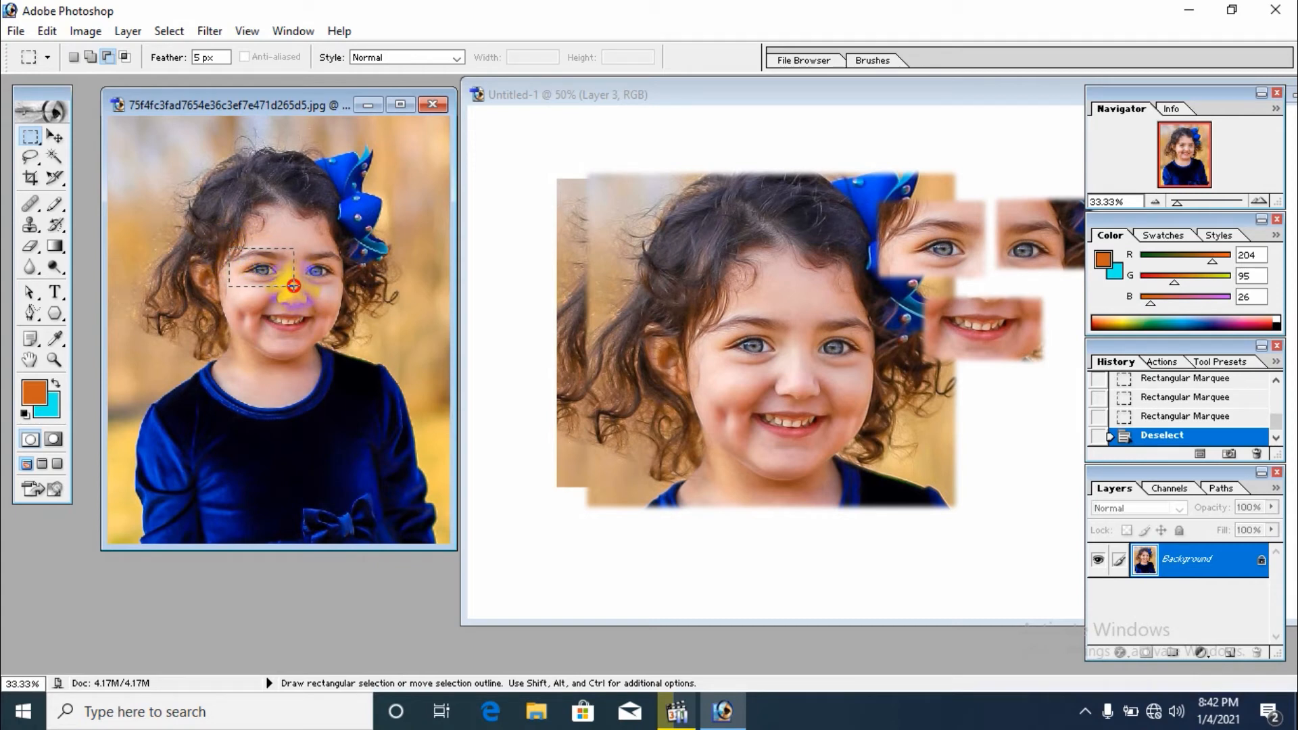
Step: Select the eye nearest the girl's visible ear with a rectangular marquee and subtract strips around it until only a small area remains
drag(292, 285, 294, 286)
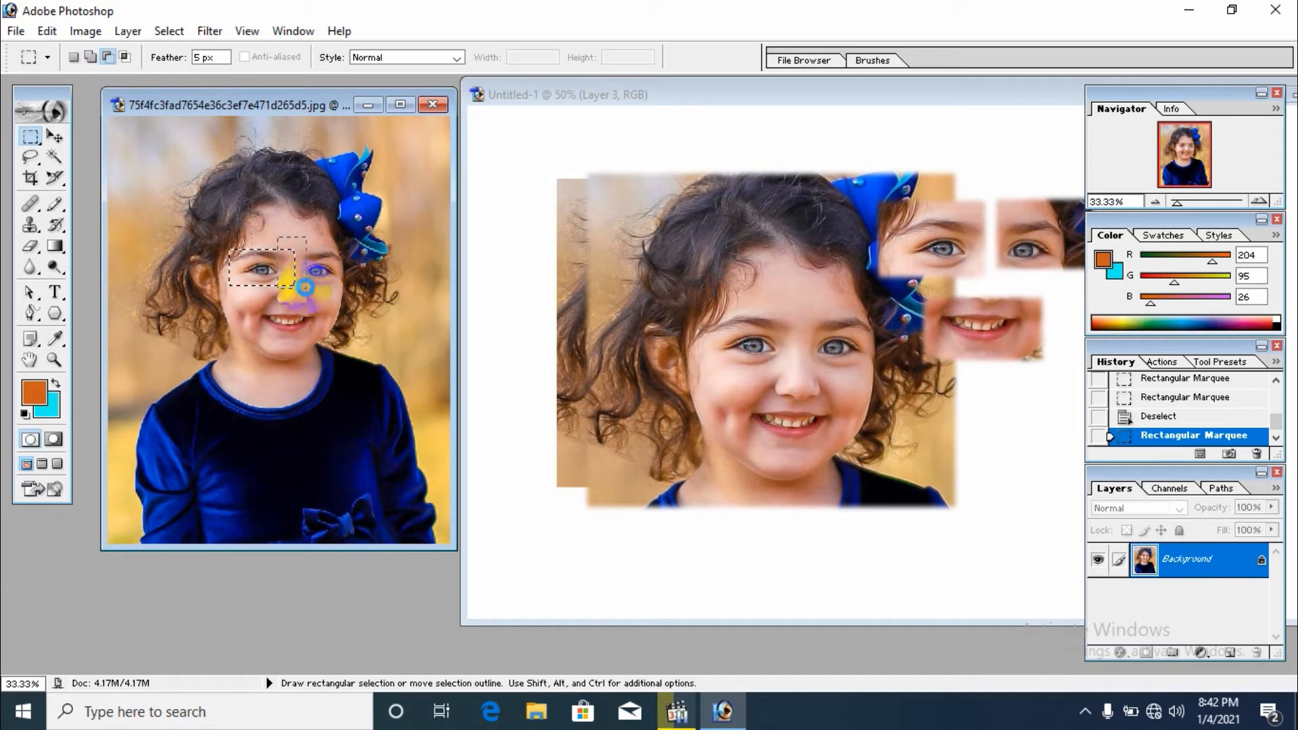
drag(305, 288, 306, 288)
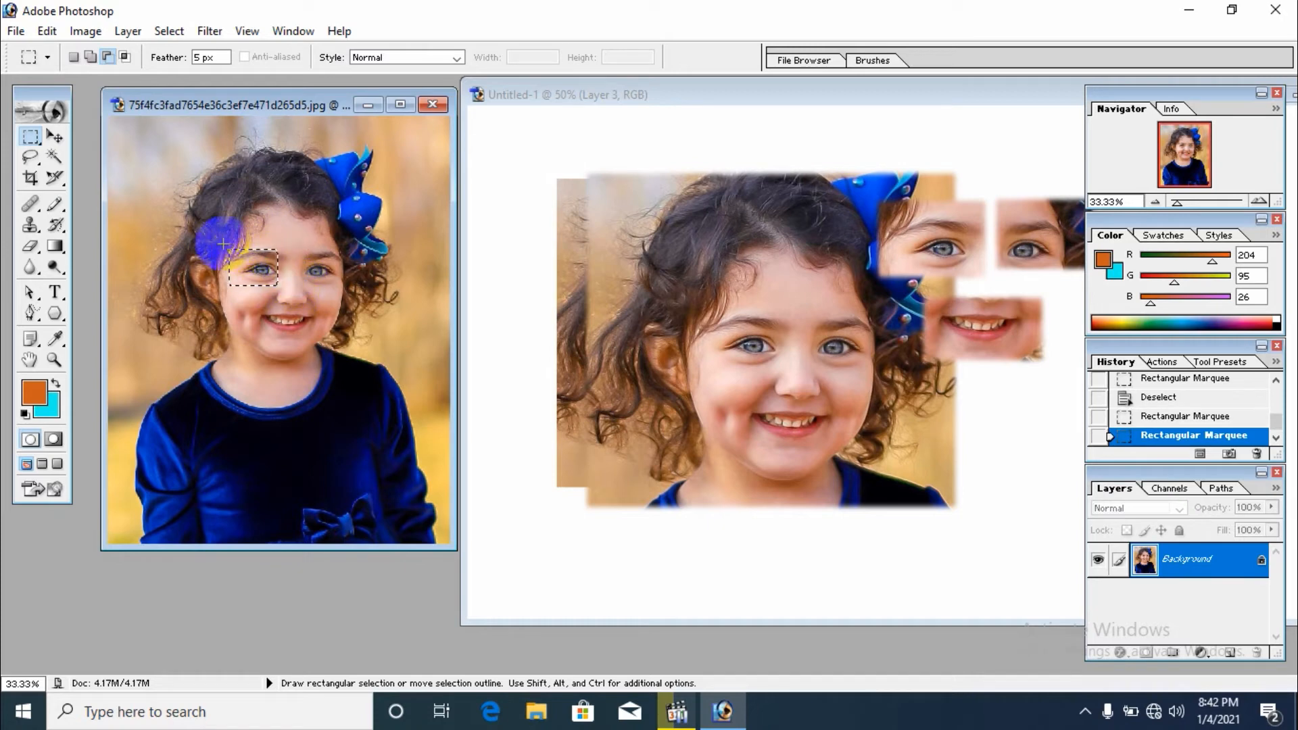
drag(223, 243, 299, 254)
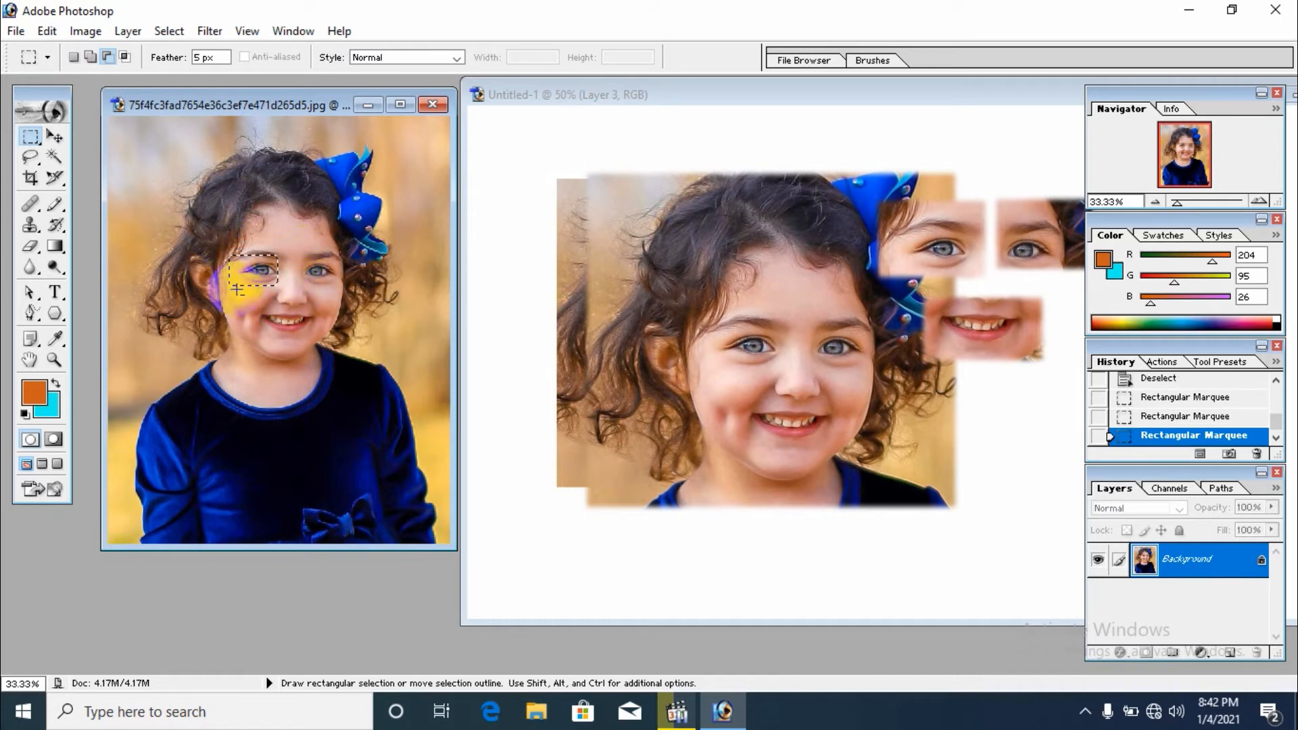
drag(225, 274, 287, 288)
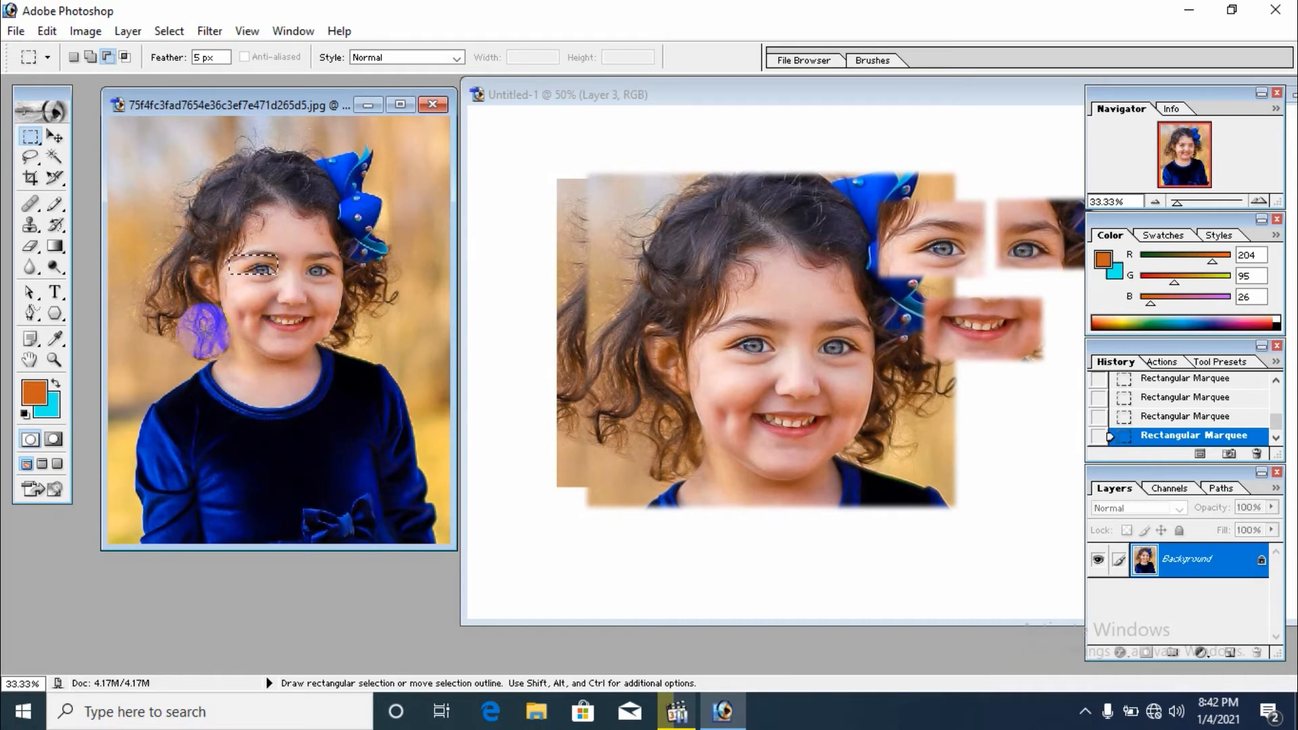
key(Down)
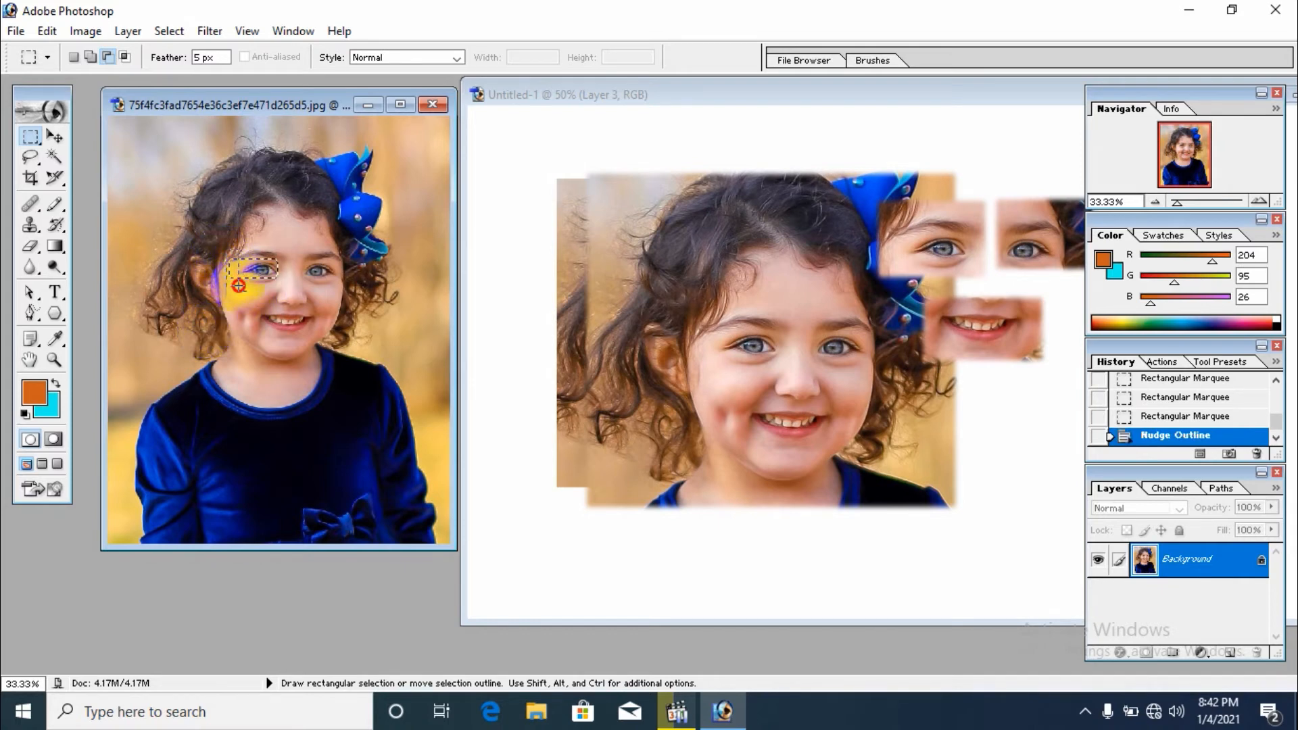
drag(238, 285, 277, 260)
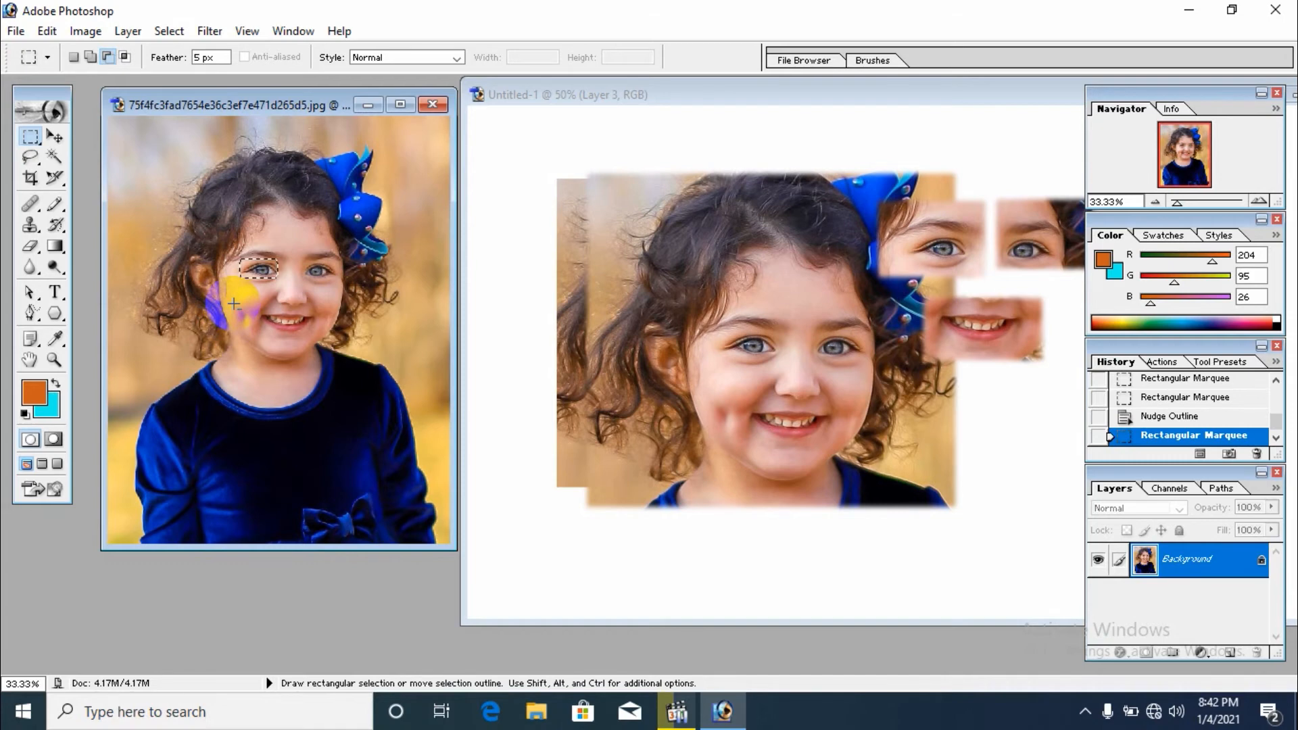
Step: Copy the trimmed eye selection into Untitled-1 and place it on the forehead of the large face
click(56, 136)
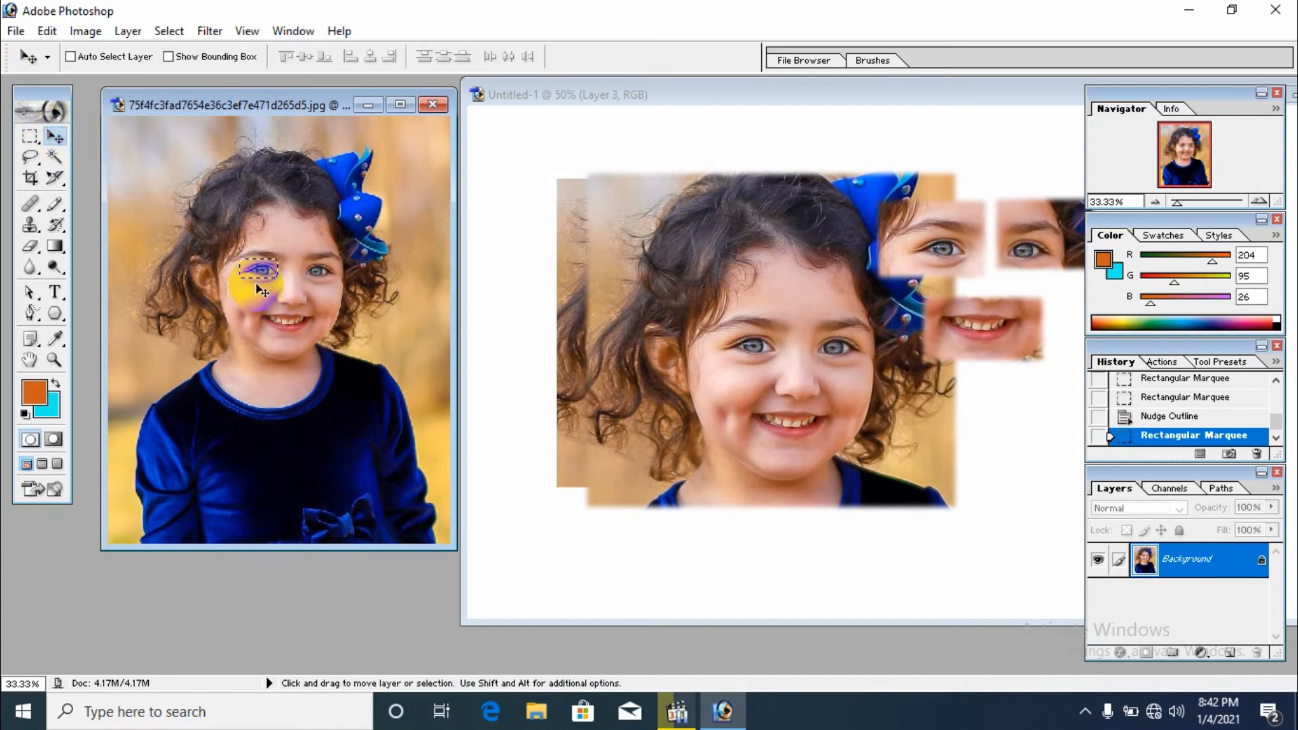
drag(262, 291, 602, 503)
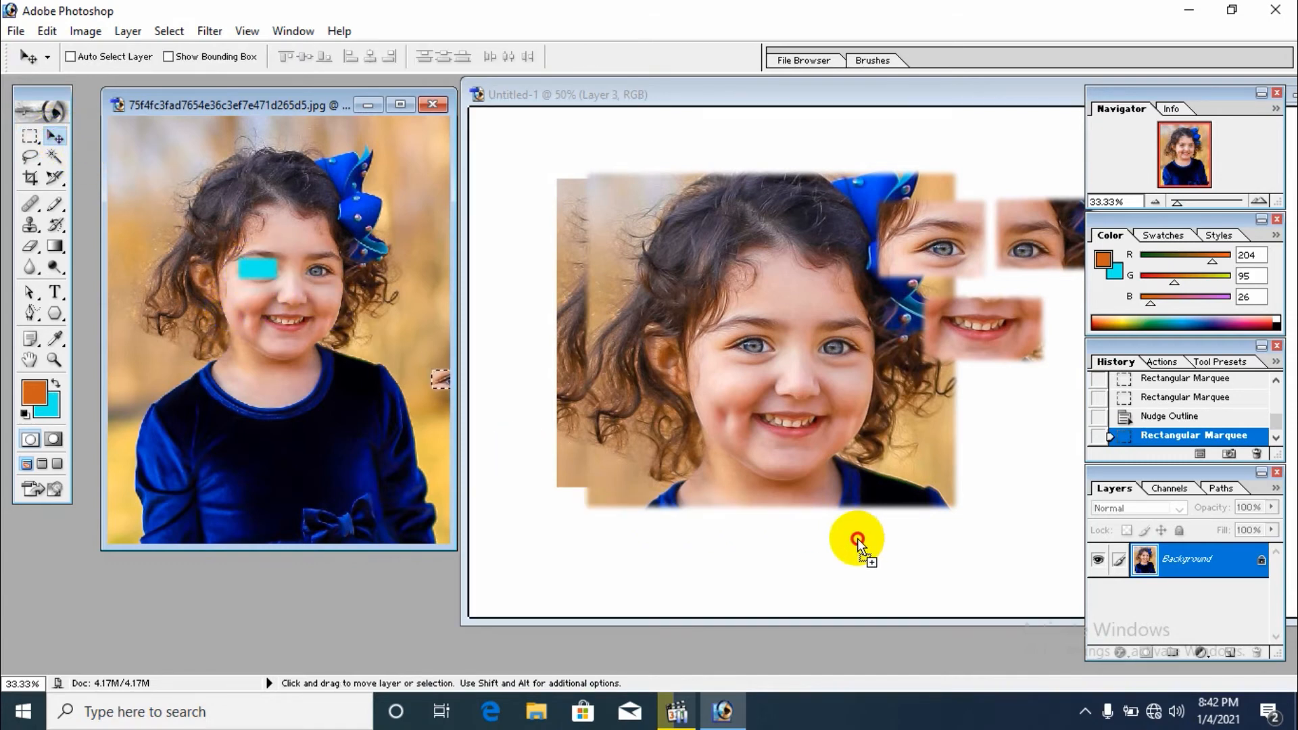
drag(784, 279, 783, 344)
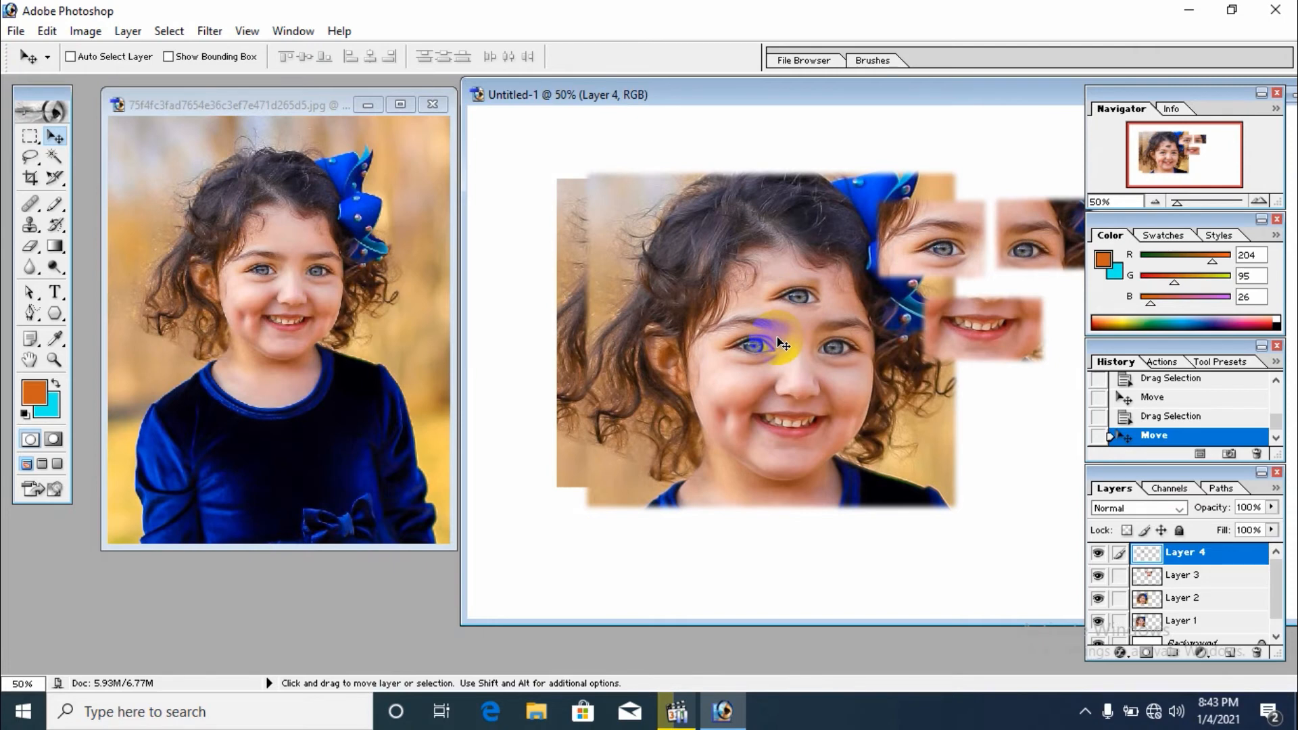
Step: Set the Rectangular Marquee Tool to intersect with selection and deselect the eye area in the original photo
click(41, 138)
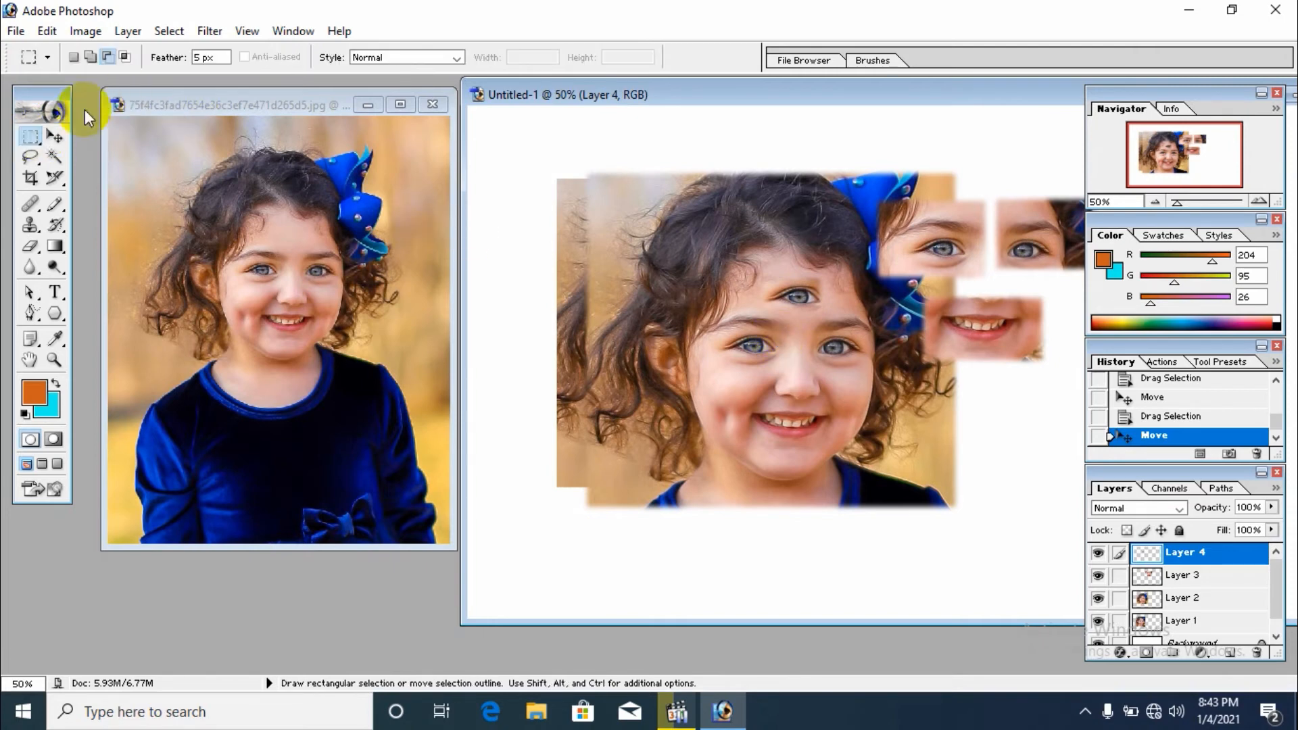
click(127, 58)
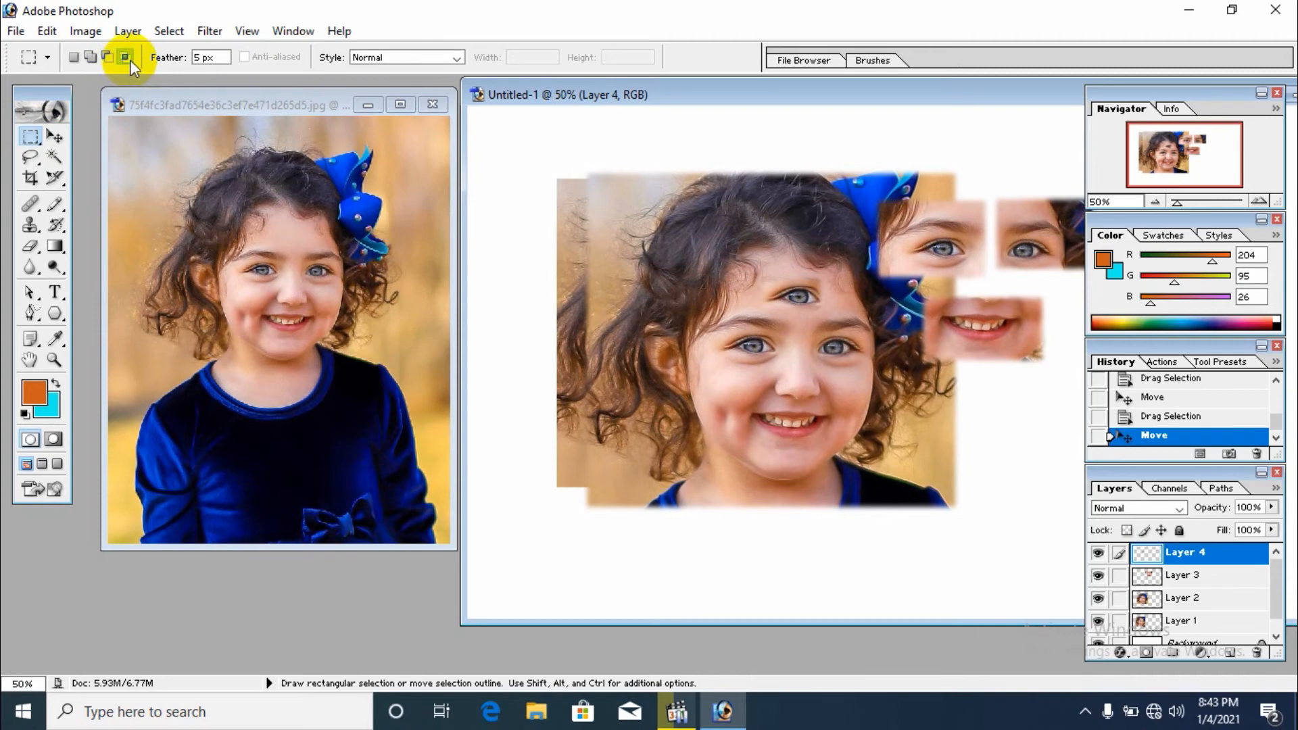
key(ctrl+d)
click(262, 105)
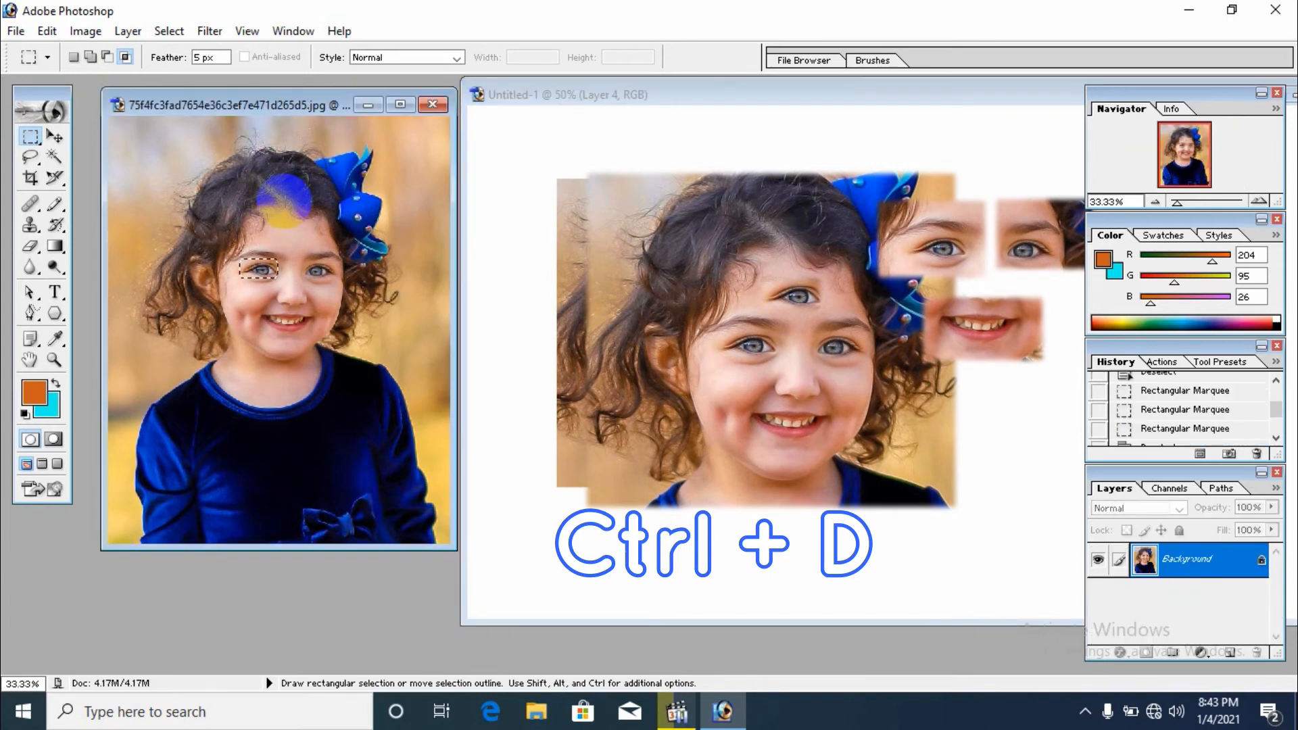
key(ctrl+d)
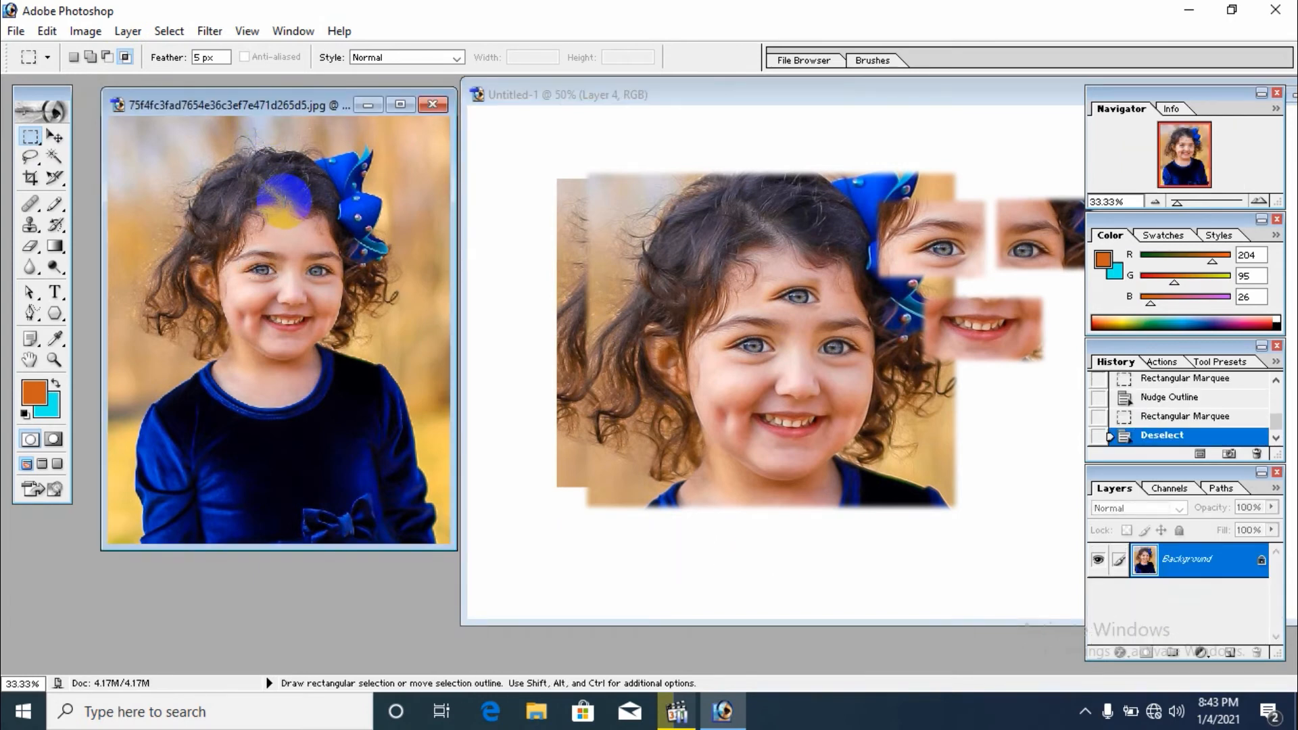
Step: Intersect rectangular marquees over the eye nearest the visible ear down to a narrow strip and copy it onto the large face's cheek in Untitled-1
drag(228, 256, 301, 286)
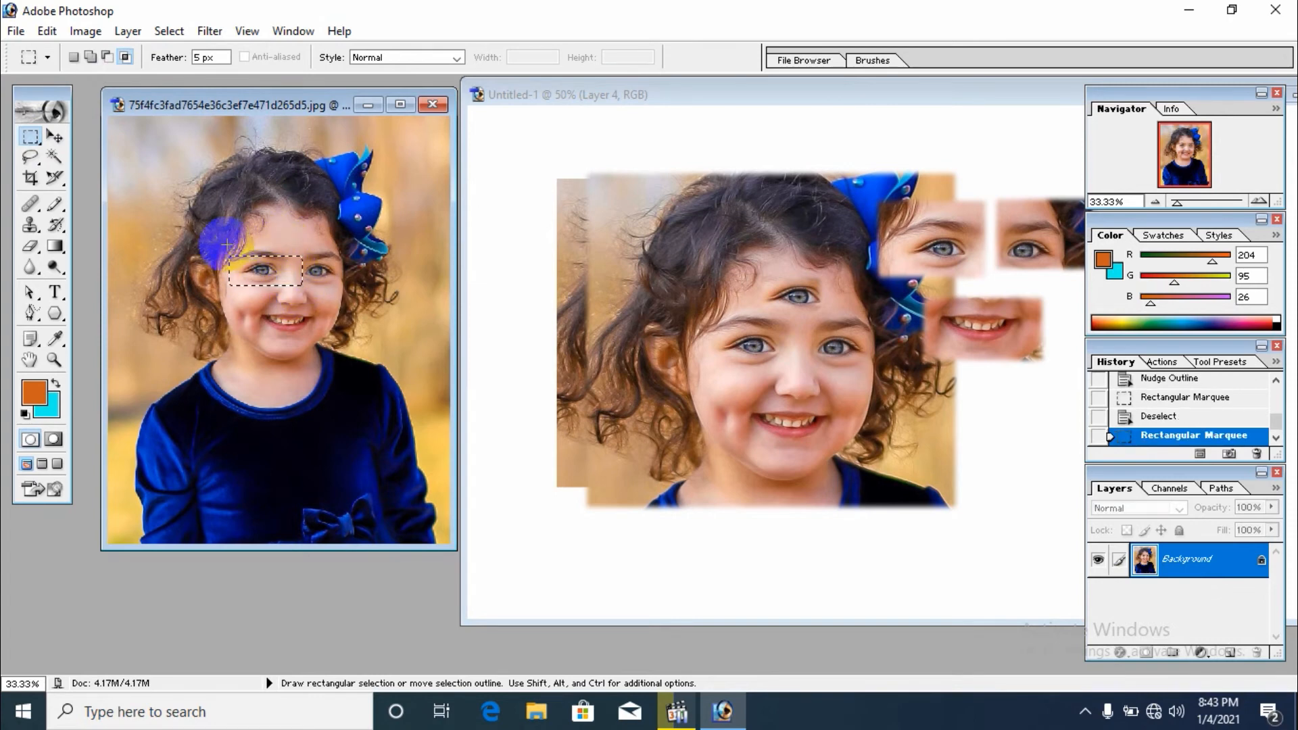
drag(224, 245, 277, 286)
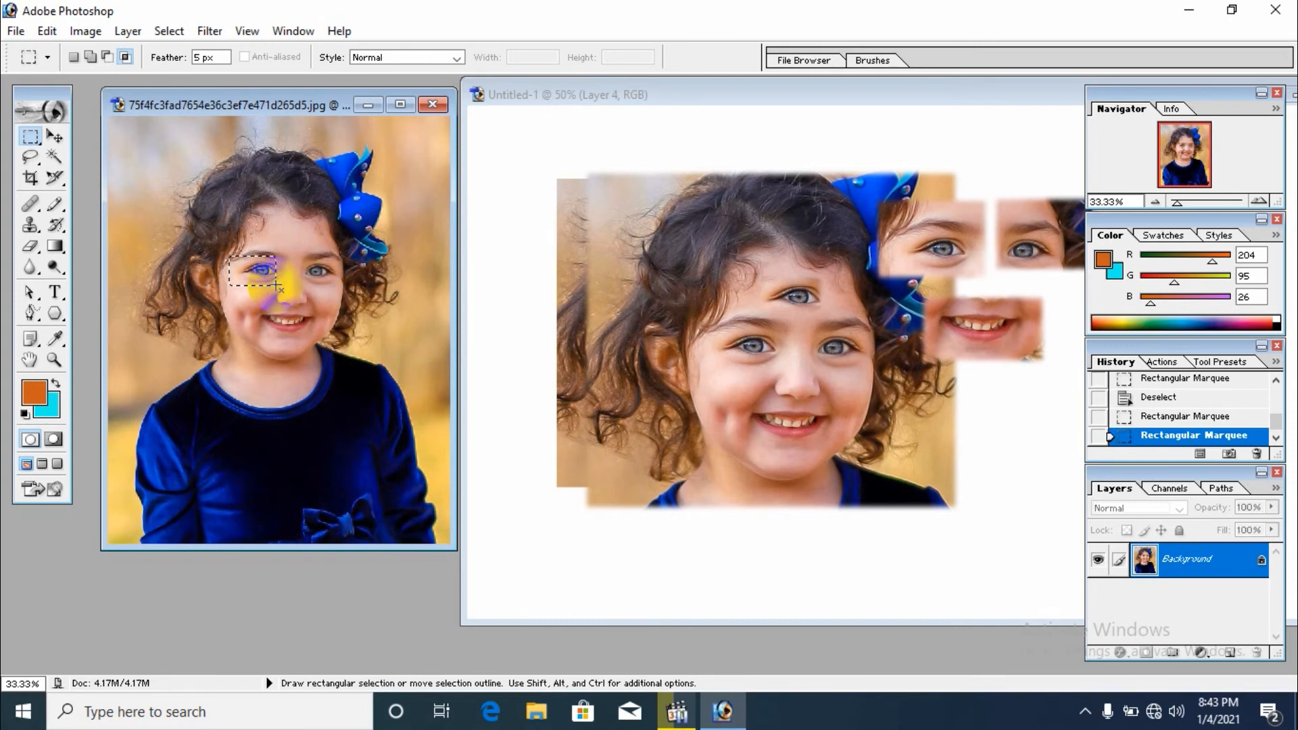
drag(268, 248, 292, 298)
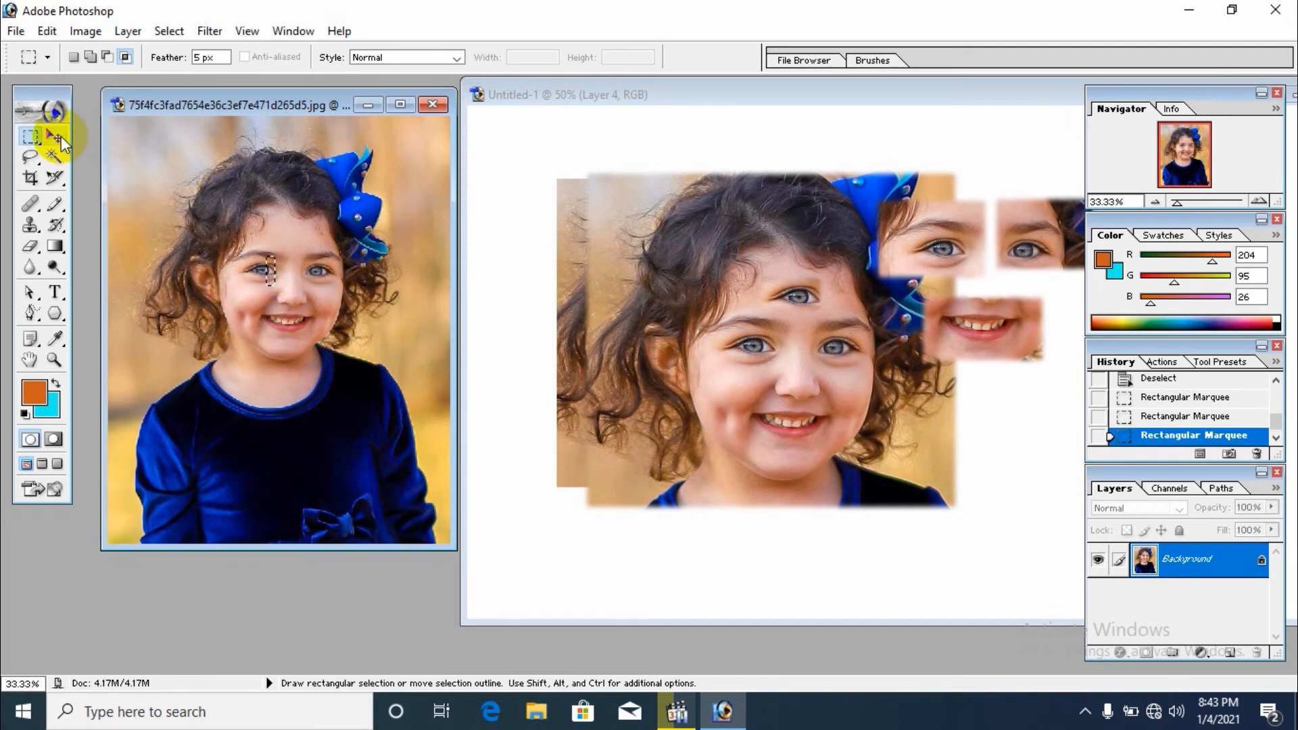
click(56, 136)
drag(269, 273, 741, 425)
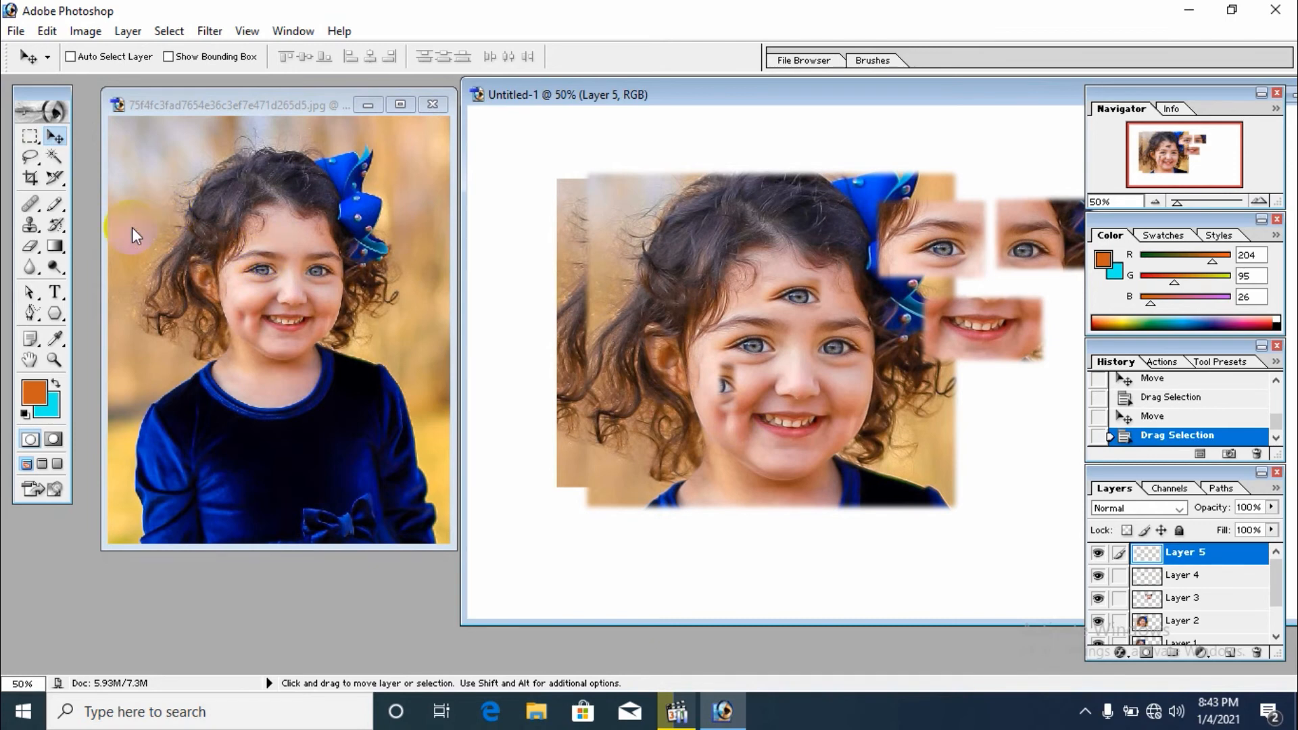
Step: Switch to the Elliptical Marquee Tool, clear the selection in the original photo and set the tool to new selection
click(35, 136)
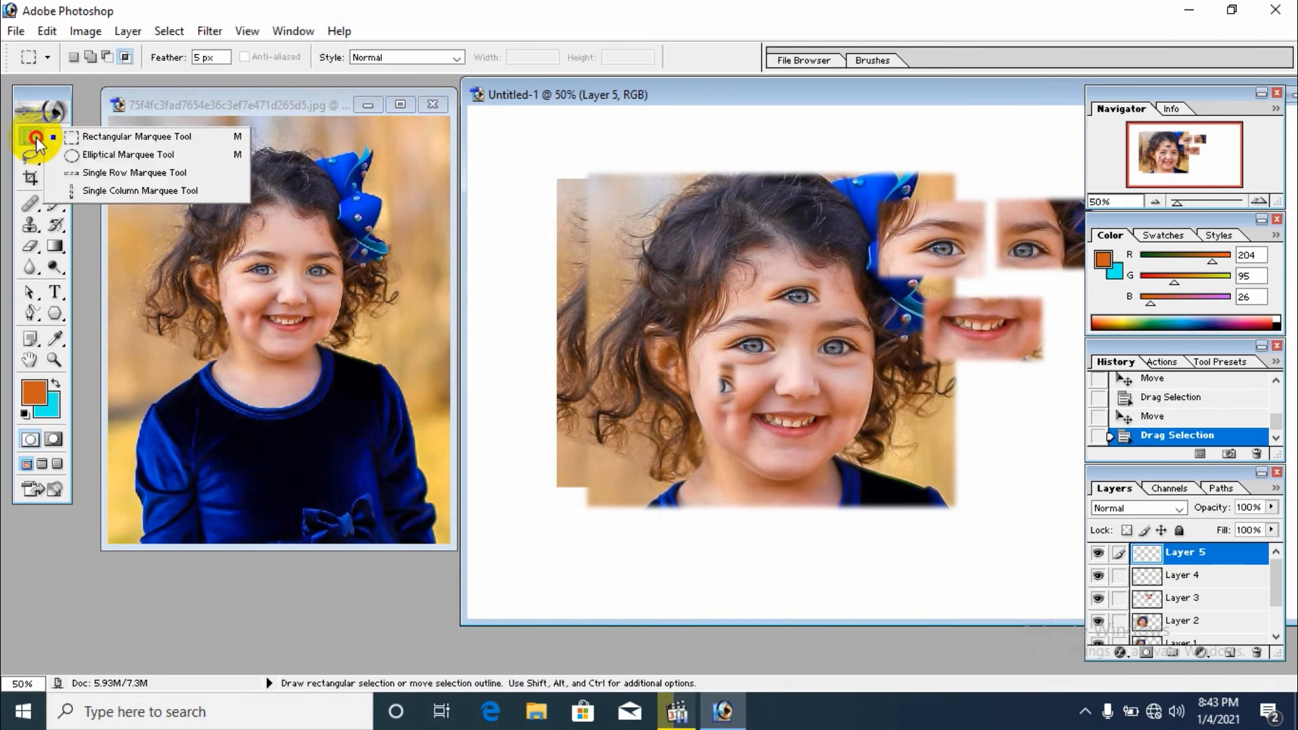
drag(35, 137, 82, 159)
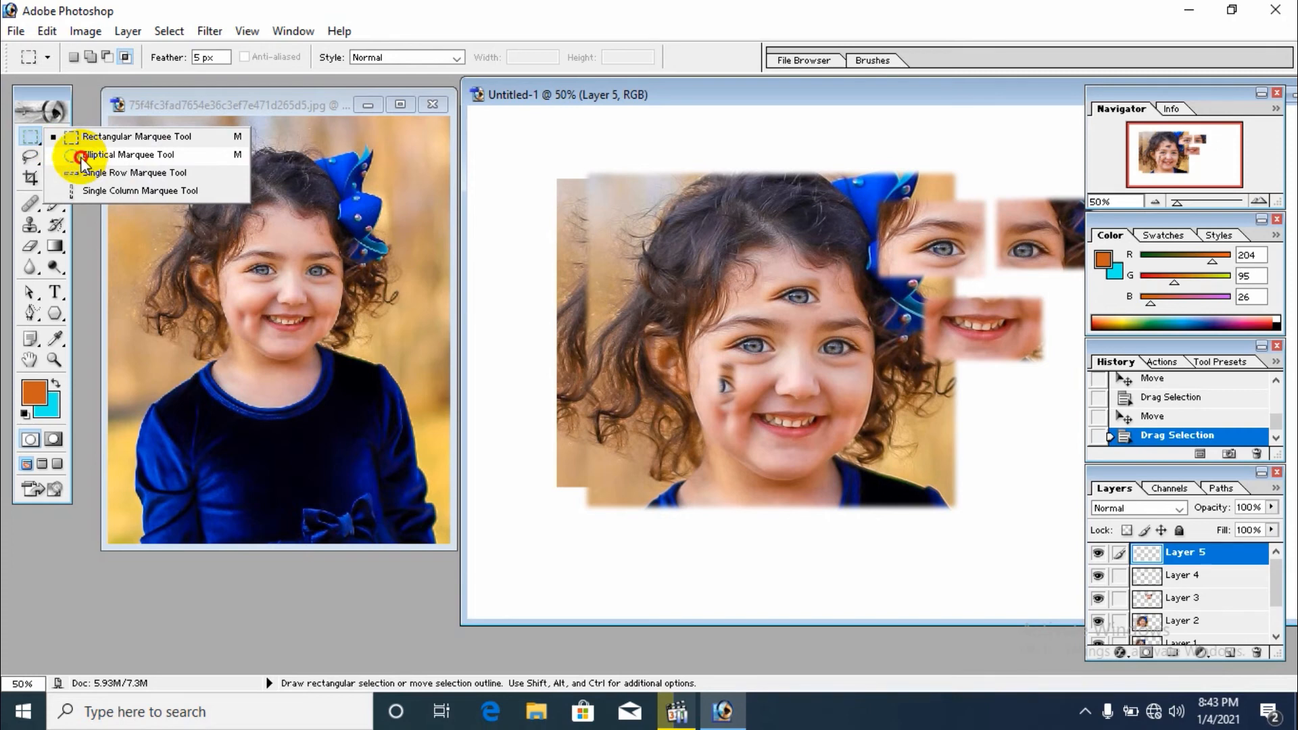
drag(81, 159, 82, 157)
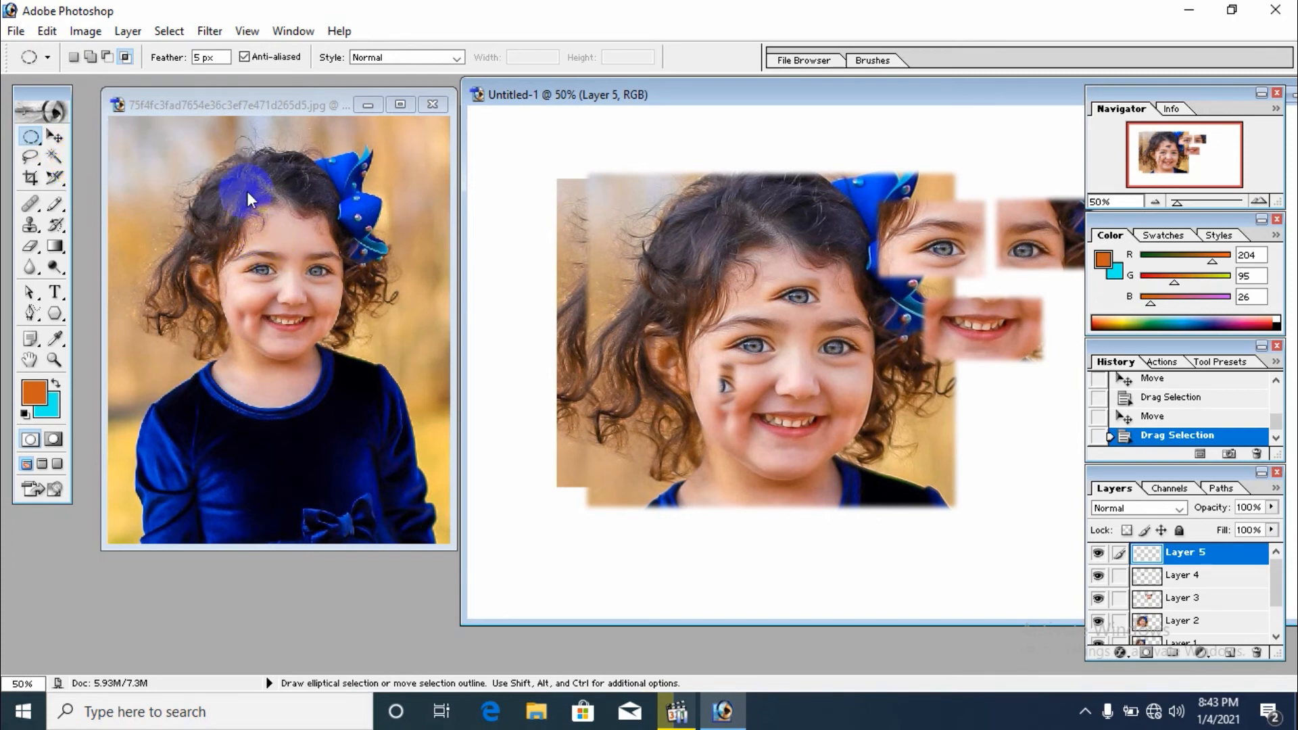
click(242, 100)
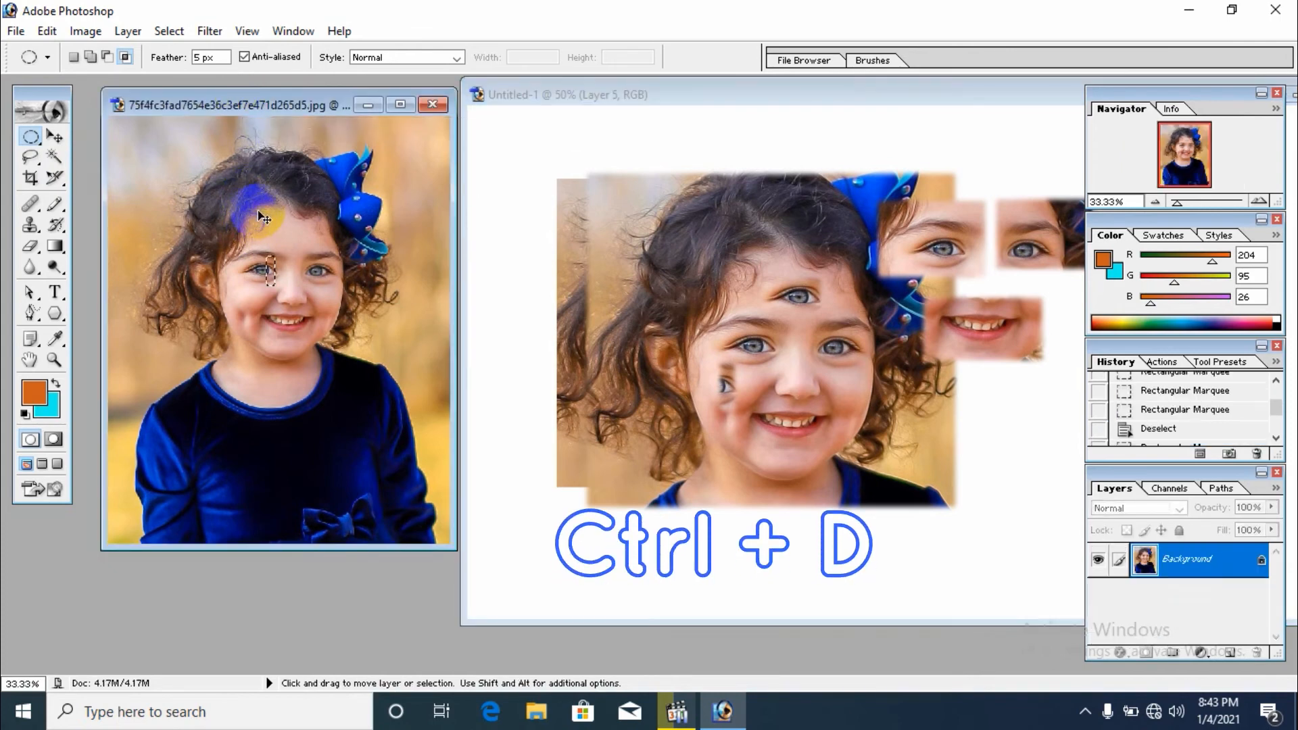
key(ctrl+d)
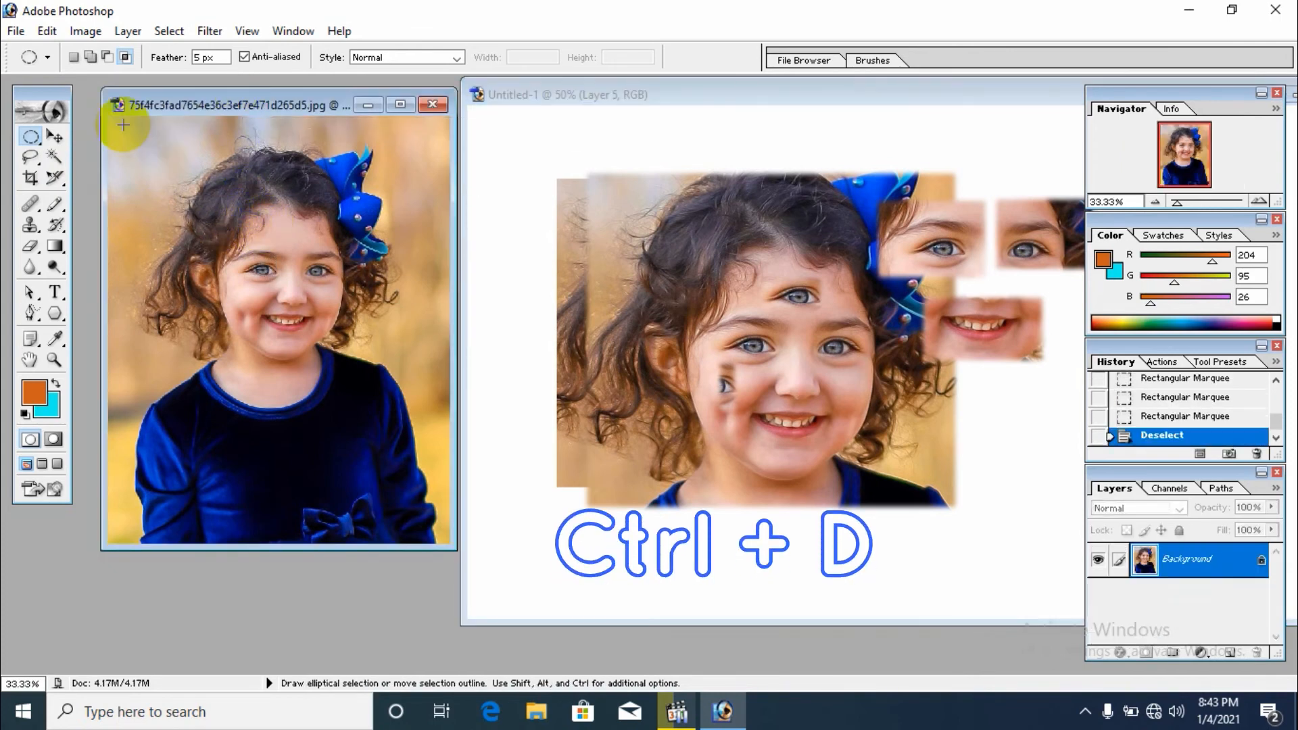
click(75, 58)
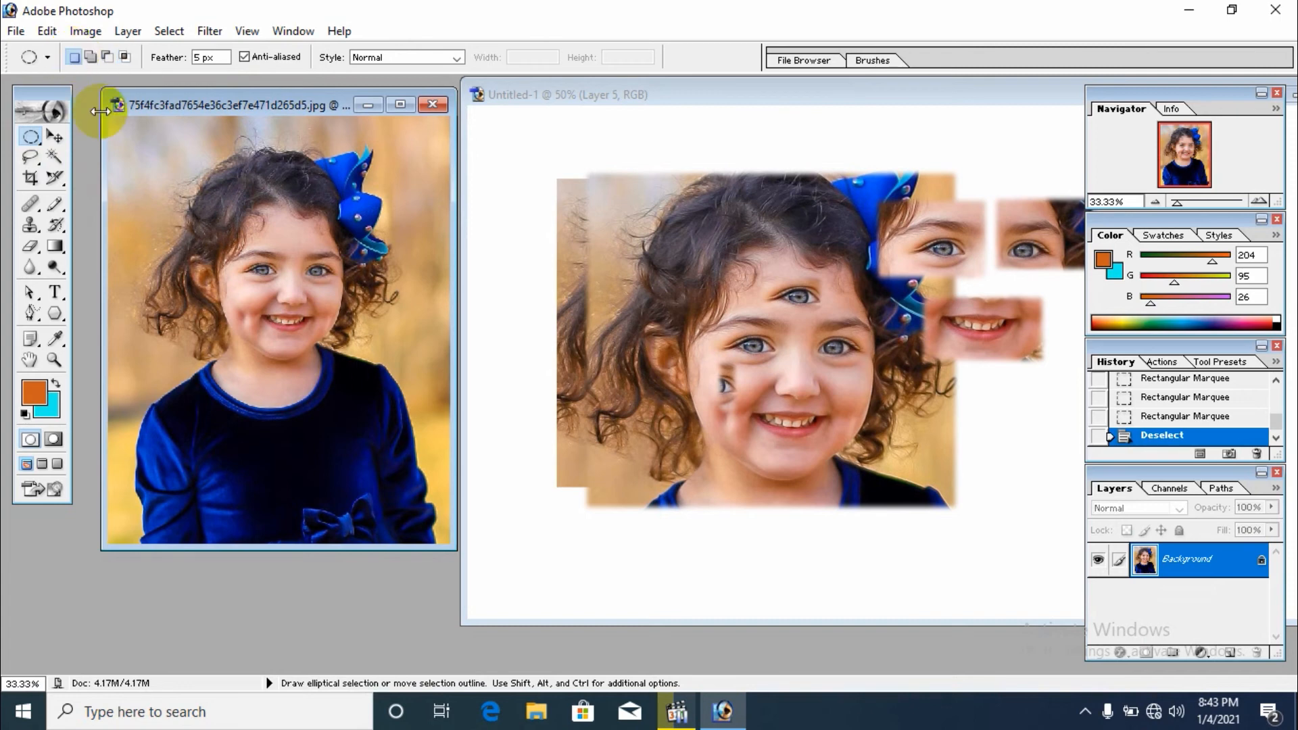
Step: Select the girl's head in the original photo with an elliptical marquee and copy it over the large face in Untitled-1
drag(185, 173, 383, 385)
drag(291, 279, 808, 310)
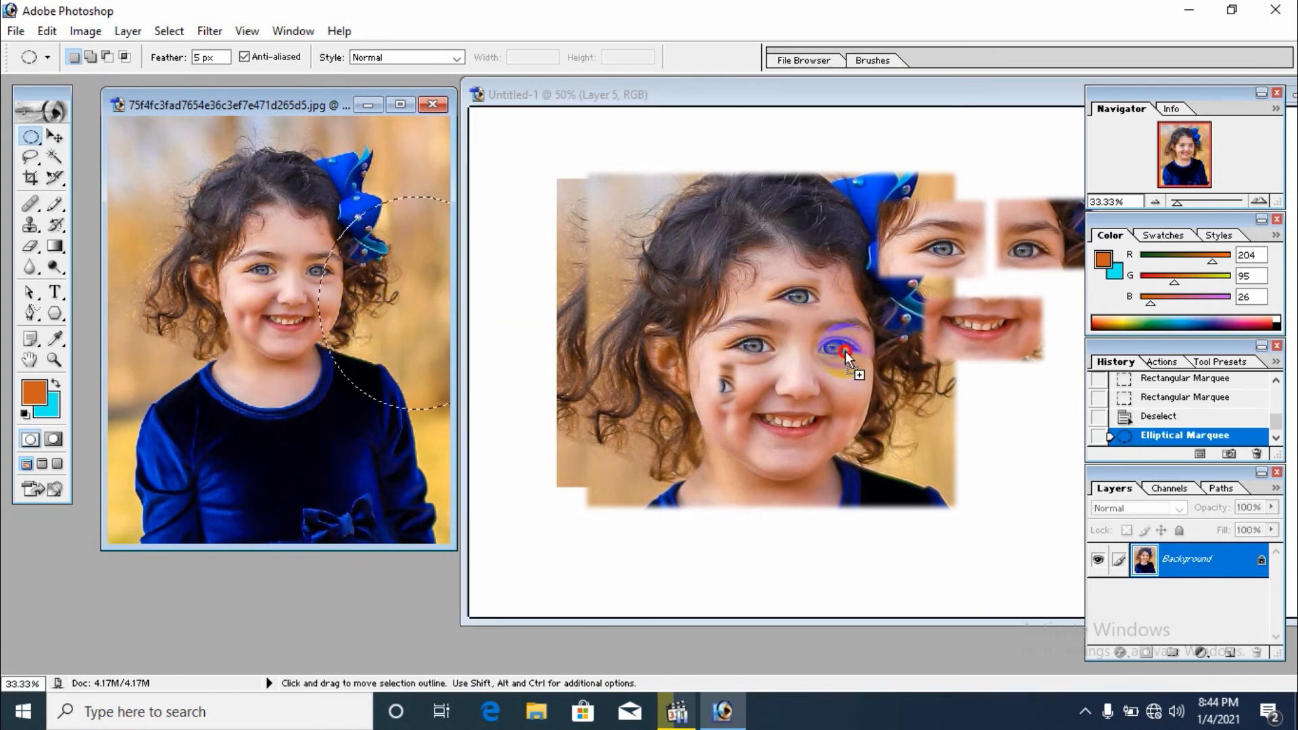
drag(845, 350, 845, 351)
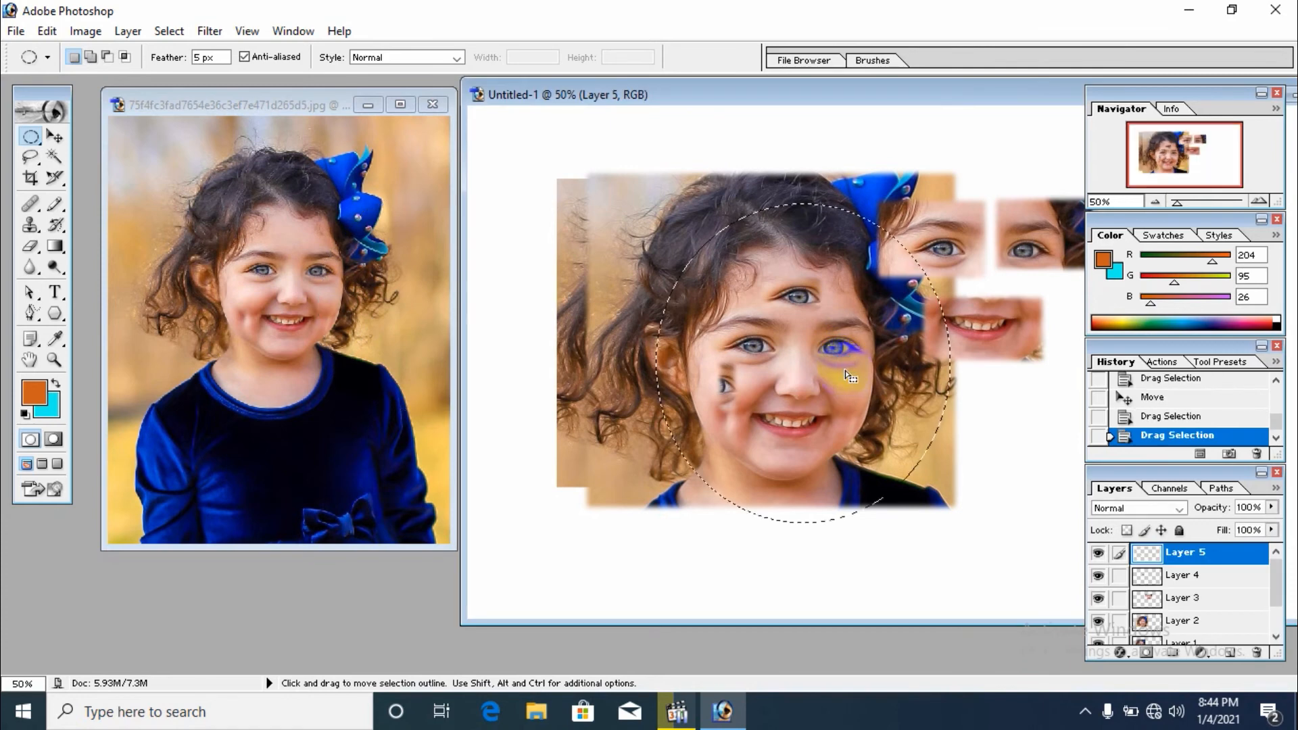
click(290, 108)
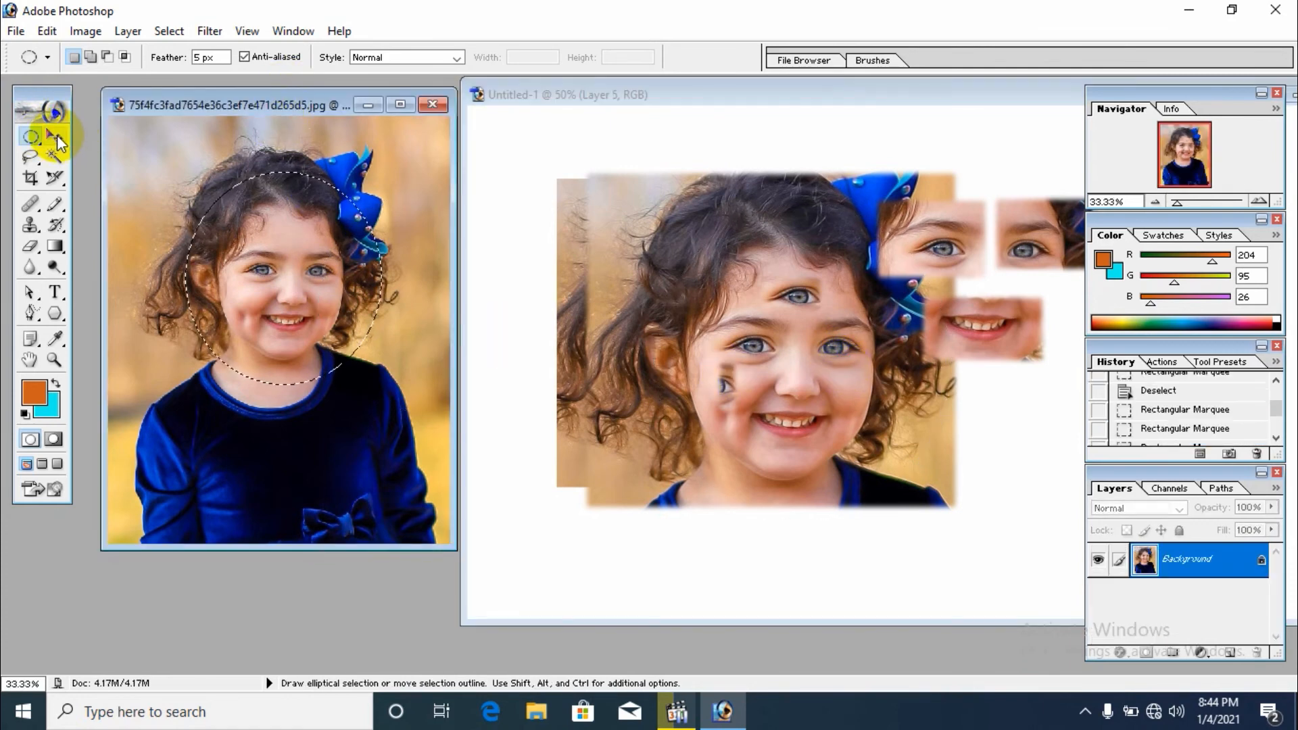
click(56, 135)
drag(298, 281, 812, 325)
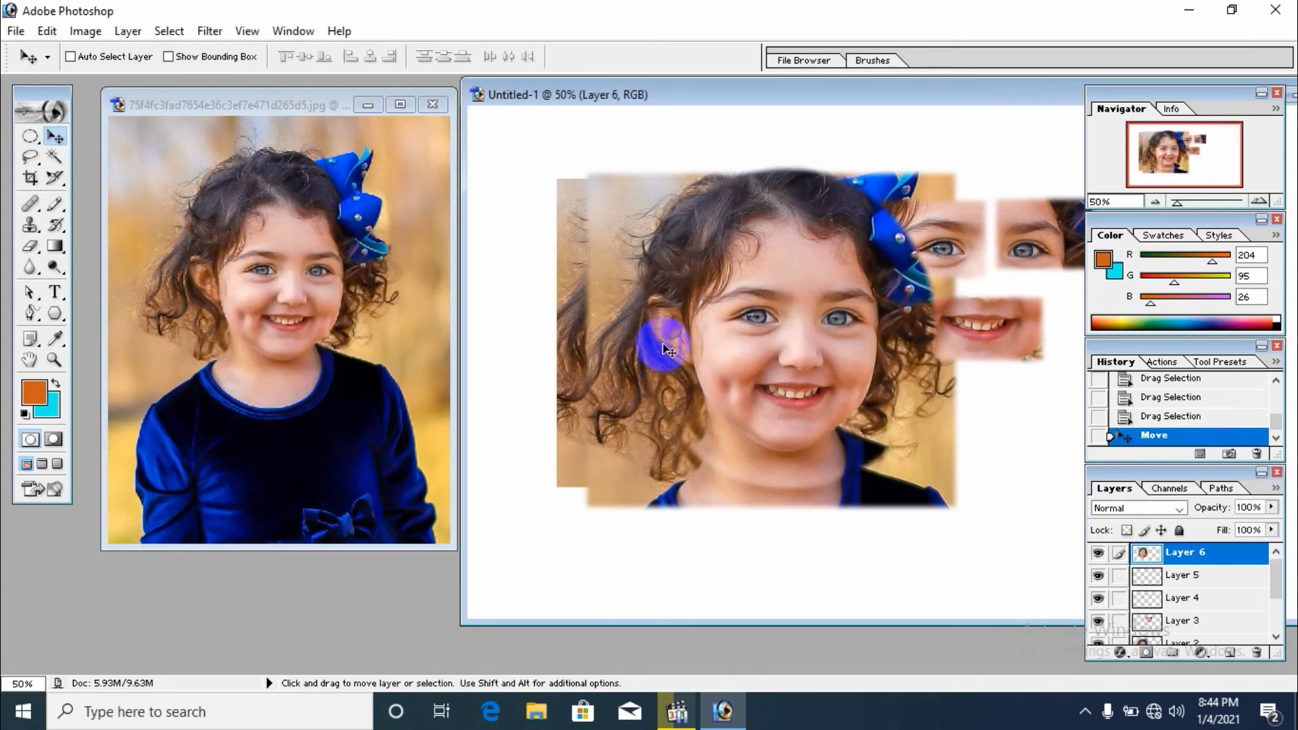
Step: Replace the head selection with an ellipse from the forehead to the neckline and copy that area over the large face in Untitled-1
click(152, 106)
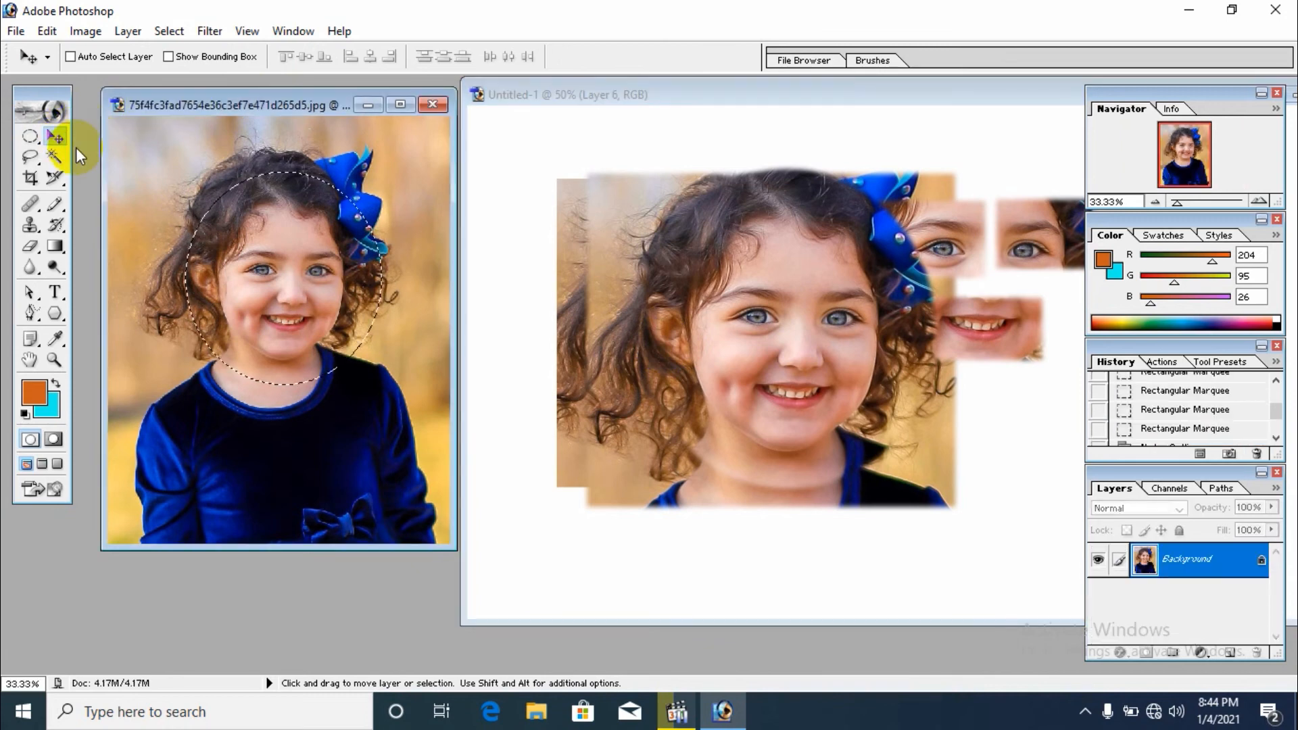
key(ctrl+d)
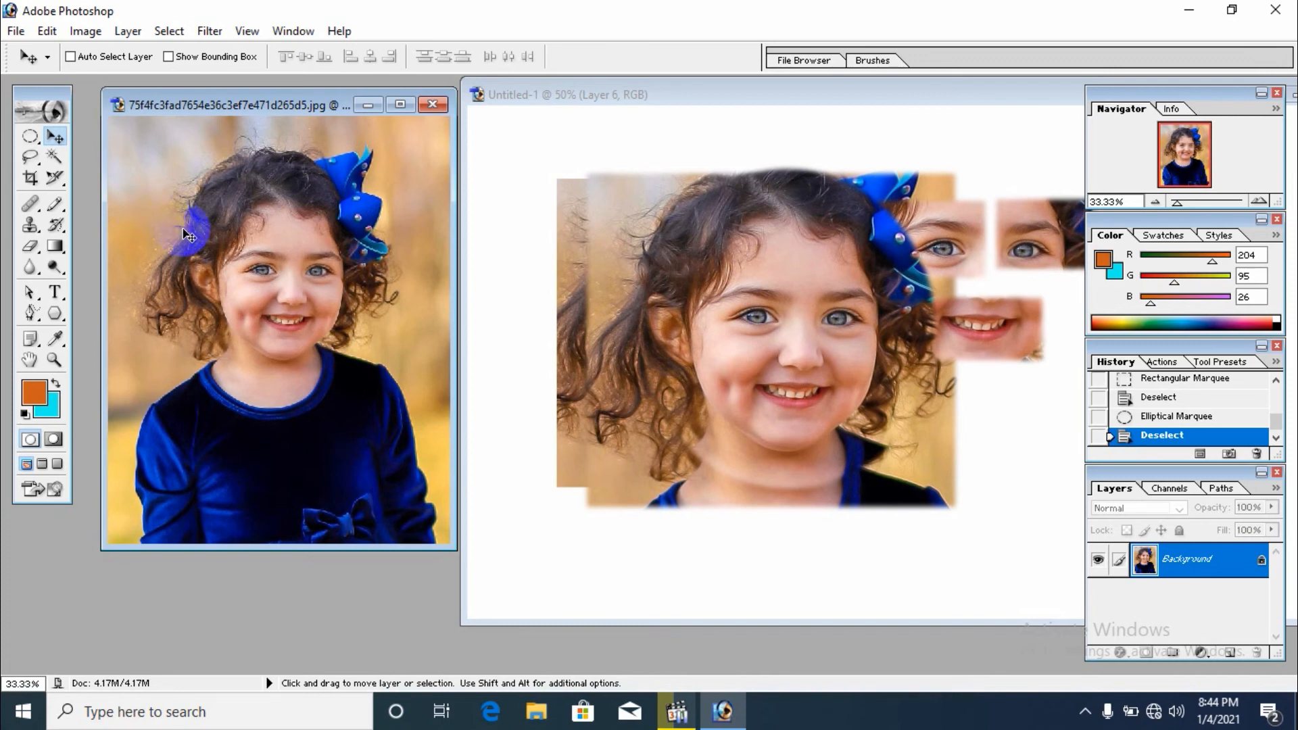
click(30, 136)
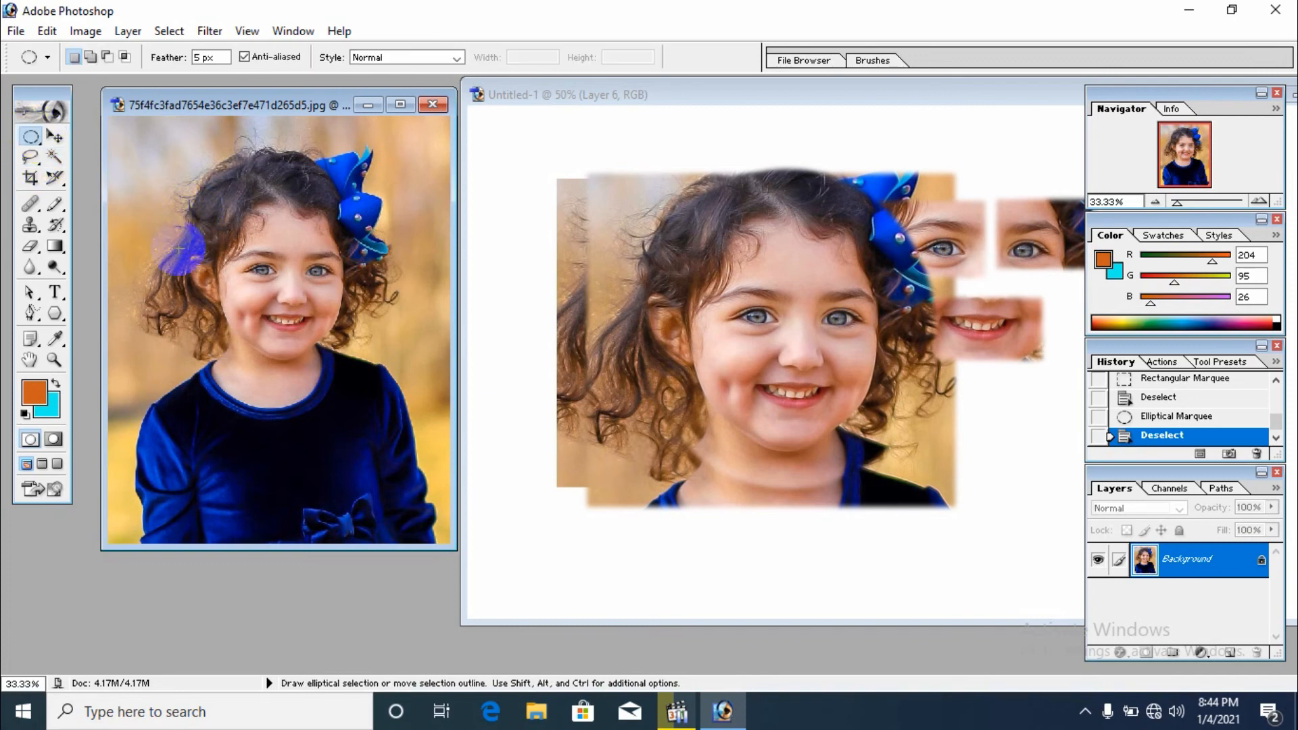
drag(294, 313, 426, 400)
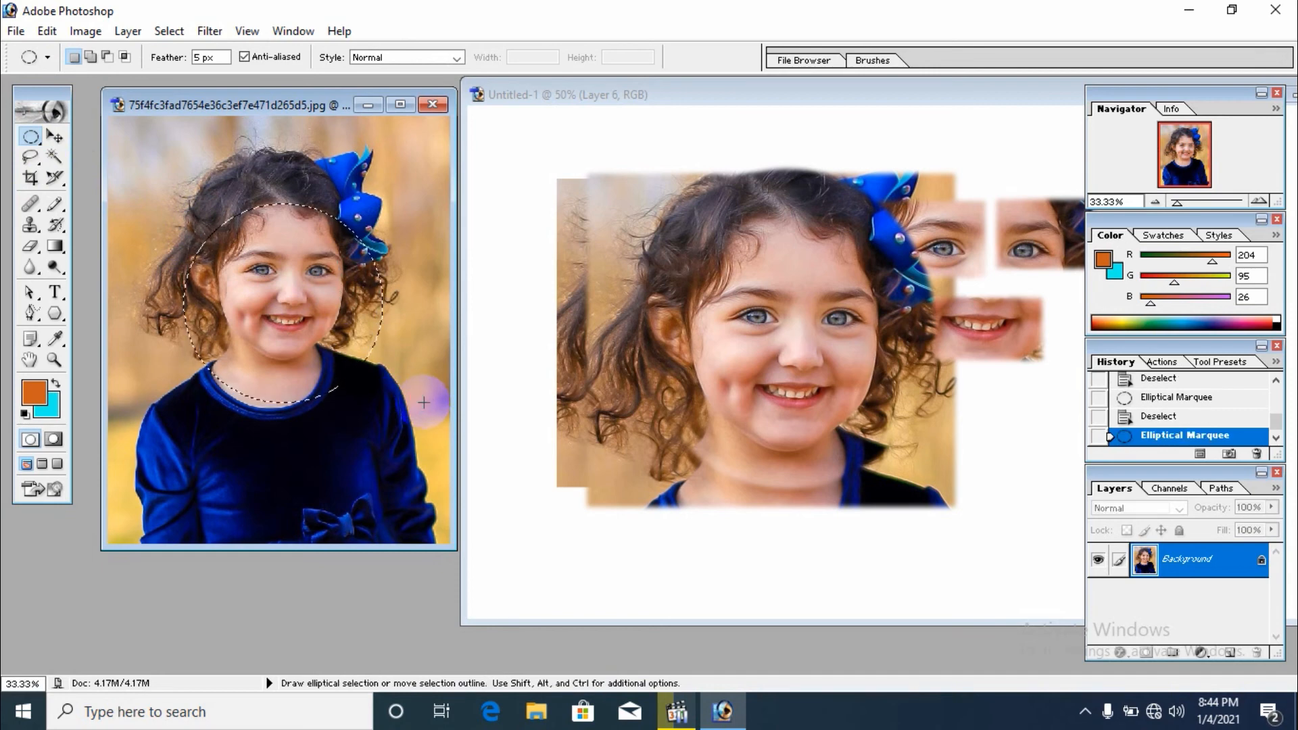
click(54, 138)
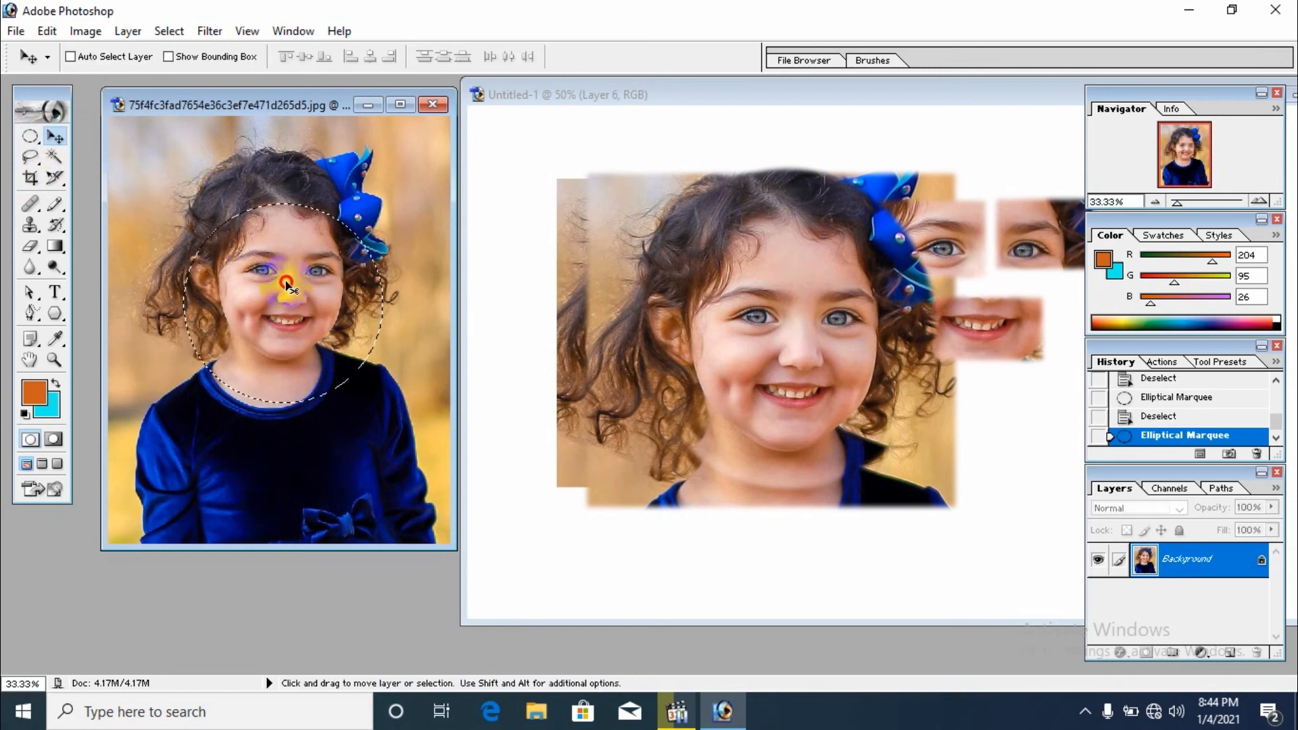
drag(287, 277, 789, 304)
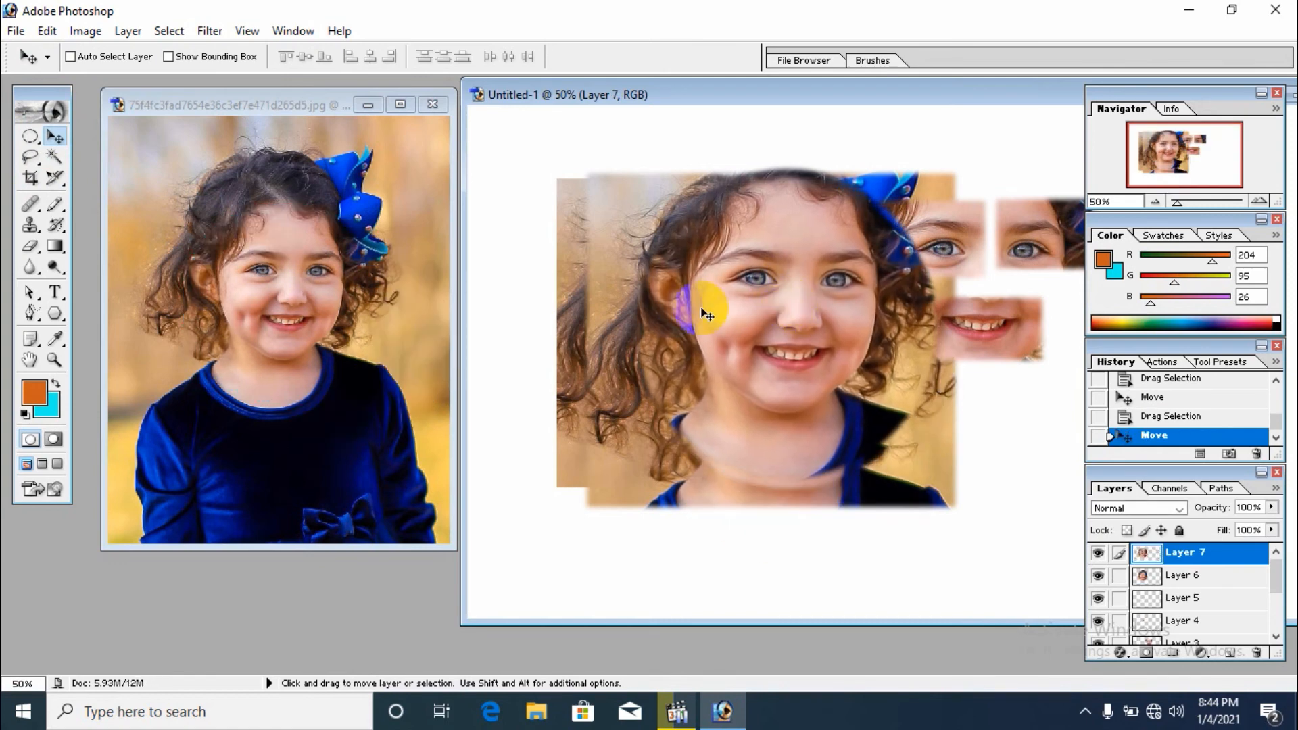
Step: Set the Elliptical Marquee Tool to add to selection, clear the old selection and select both sides of the girl's face with two ellipses
click(37, 138)
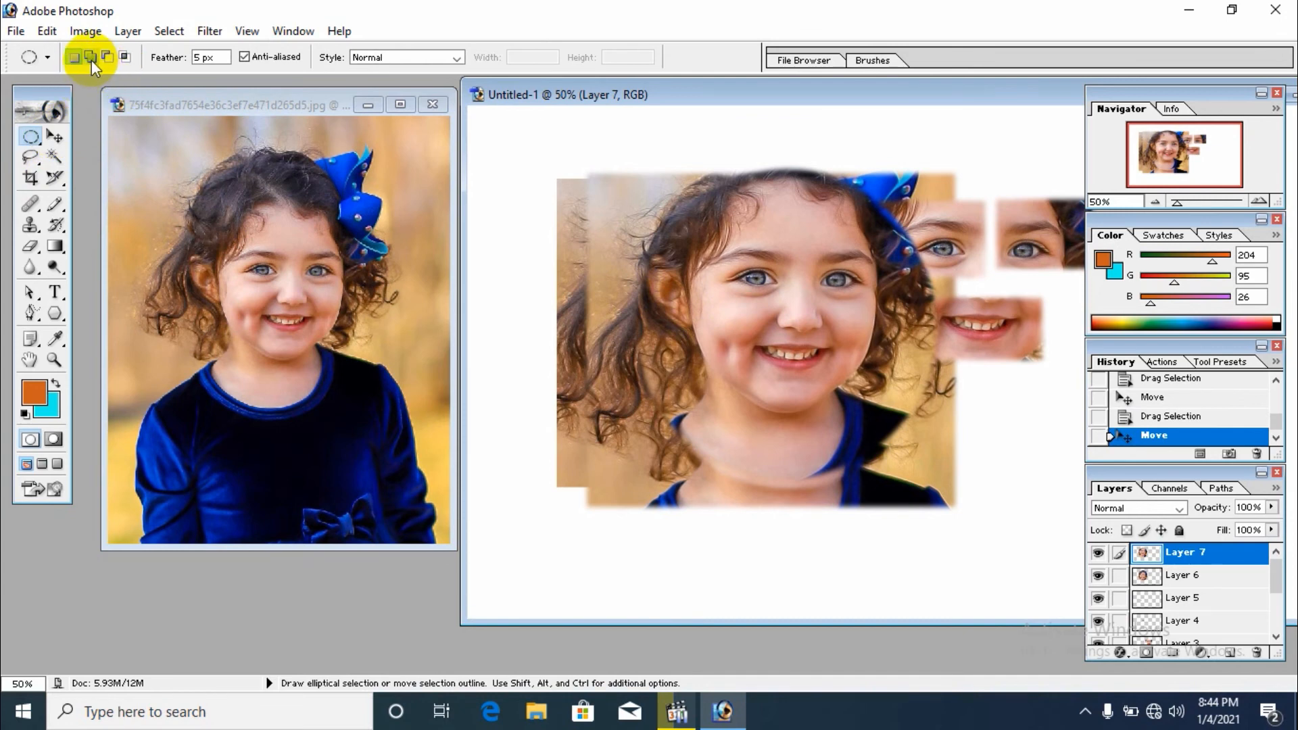
click(237, 231)
key(ctrl+d)
drag(162, 195, 295, 328)
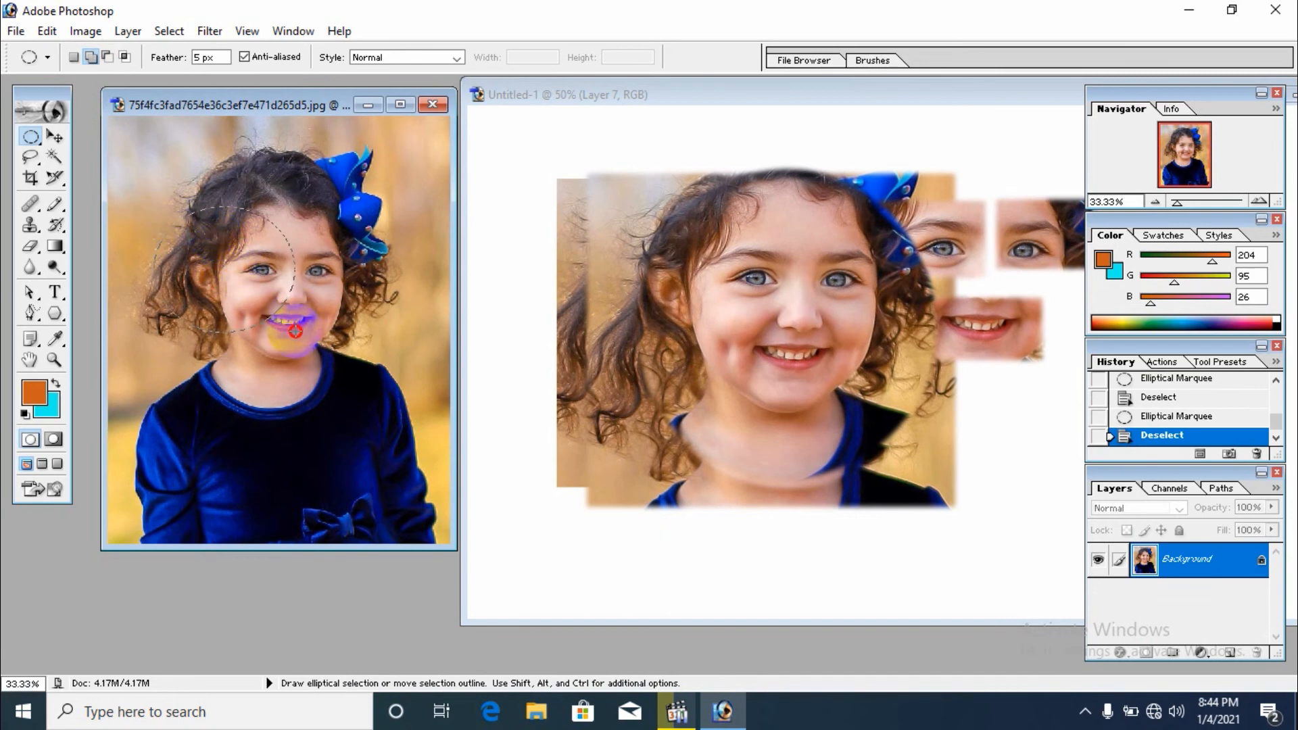
drag(295, 331, 295, 330)
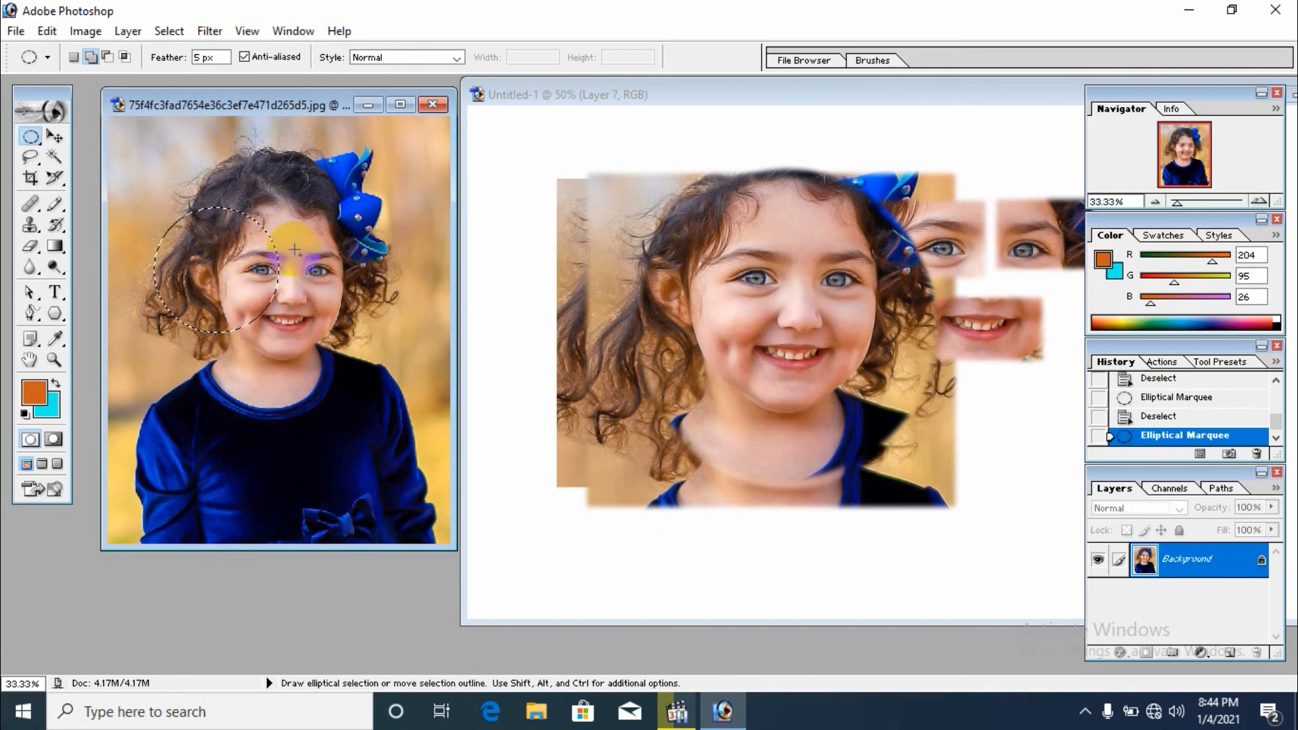
drag(305, 264, 404, 314)
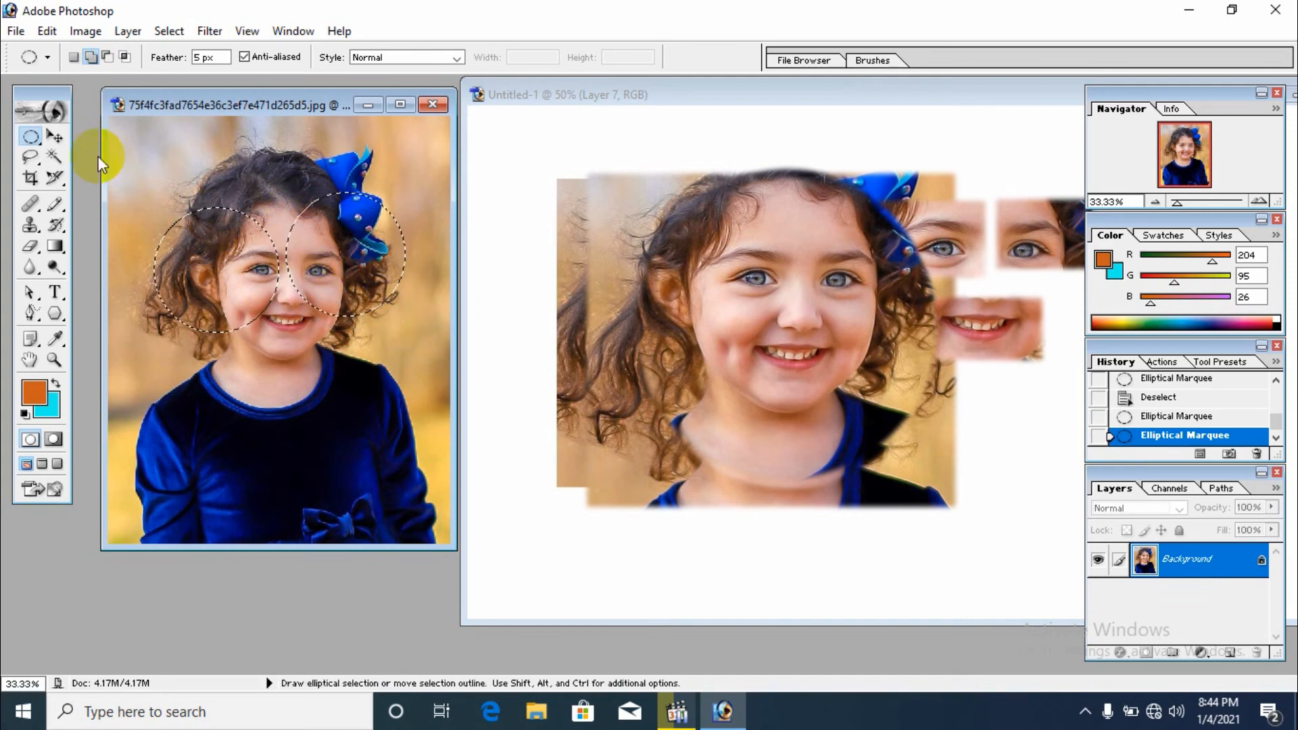
Step: Copy the two elliptical face areas into Untitled-1 and place them over the lower half of the large face
click(57, 135)
drag(223, 270, 797, 354)
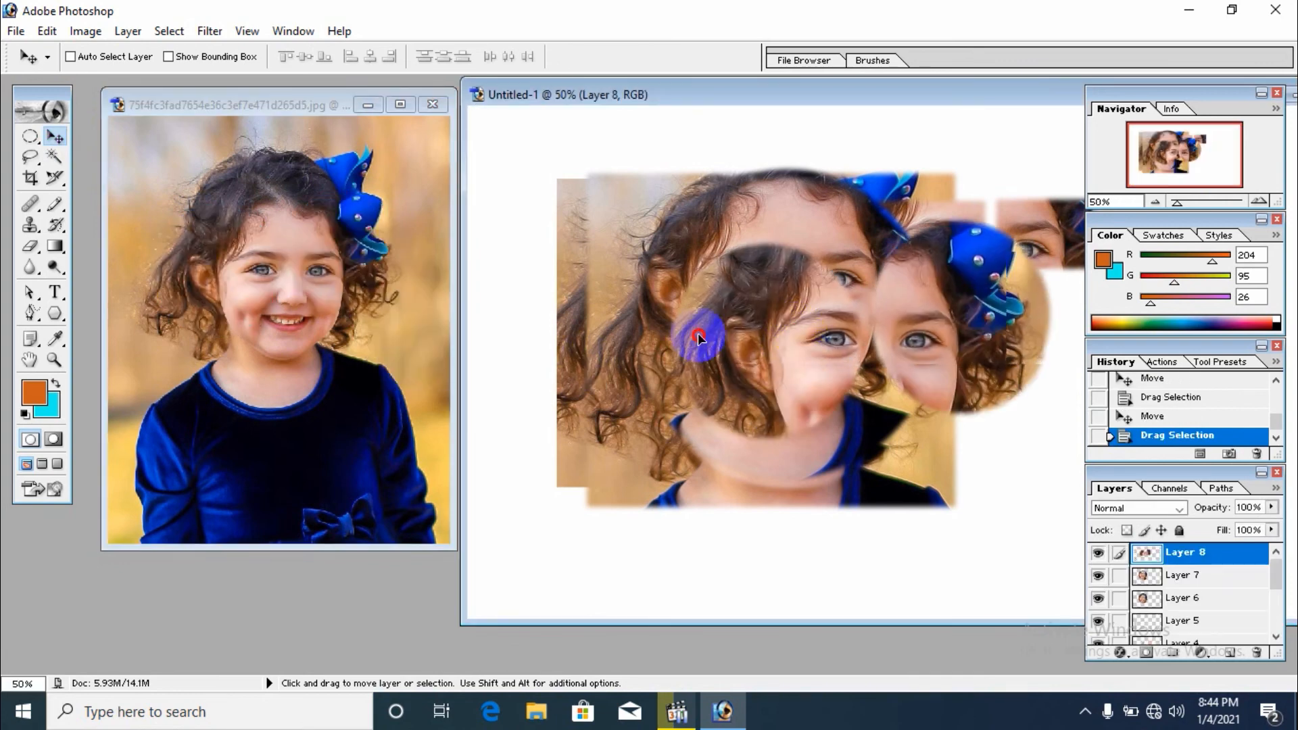
drag(706, 348, 734, 403)
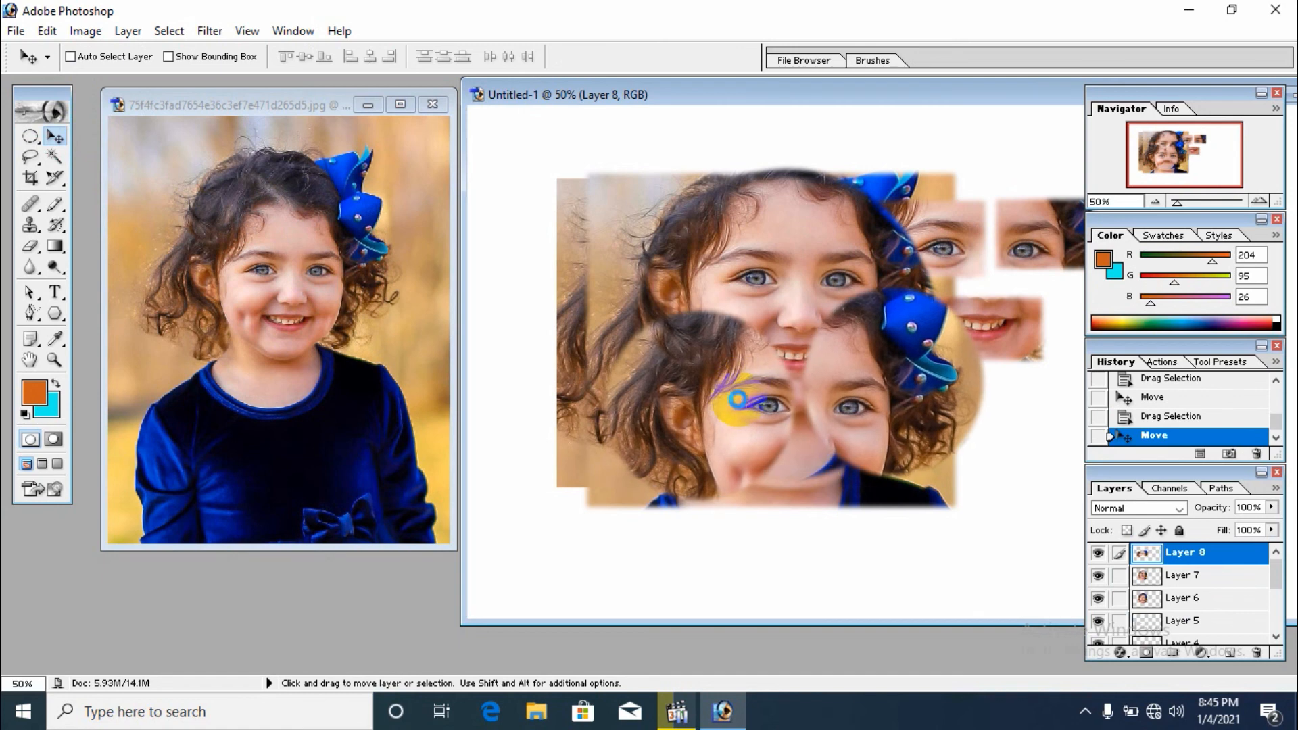
Step: Switch to the Single Row Marquee Tool, clear the selection in the original photo and try to select a row with 5 px feather
click(42, 144)
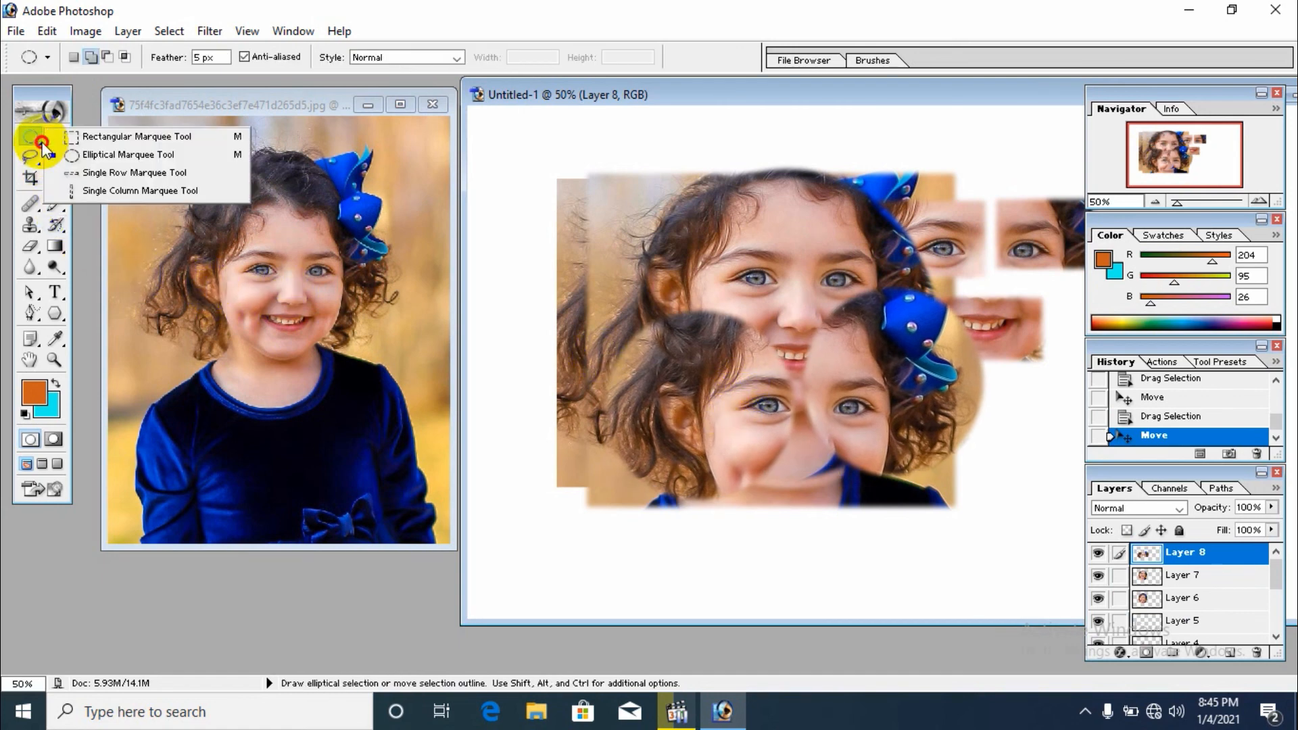
drag(42, 143, 109, 177)
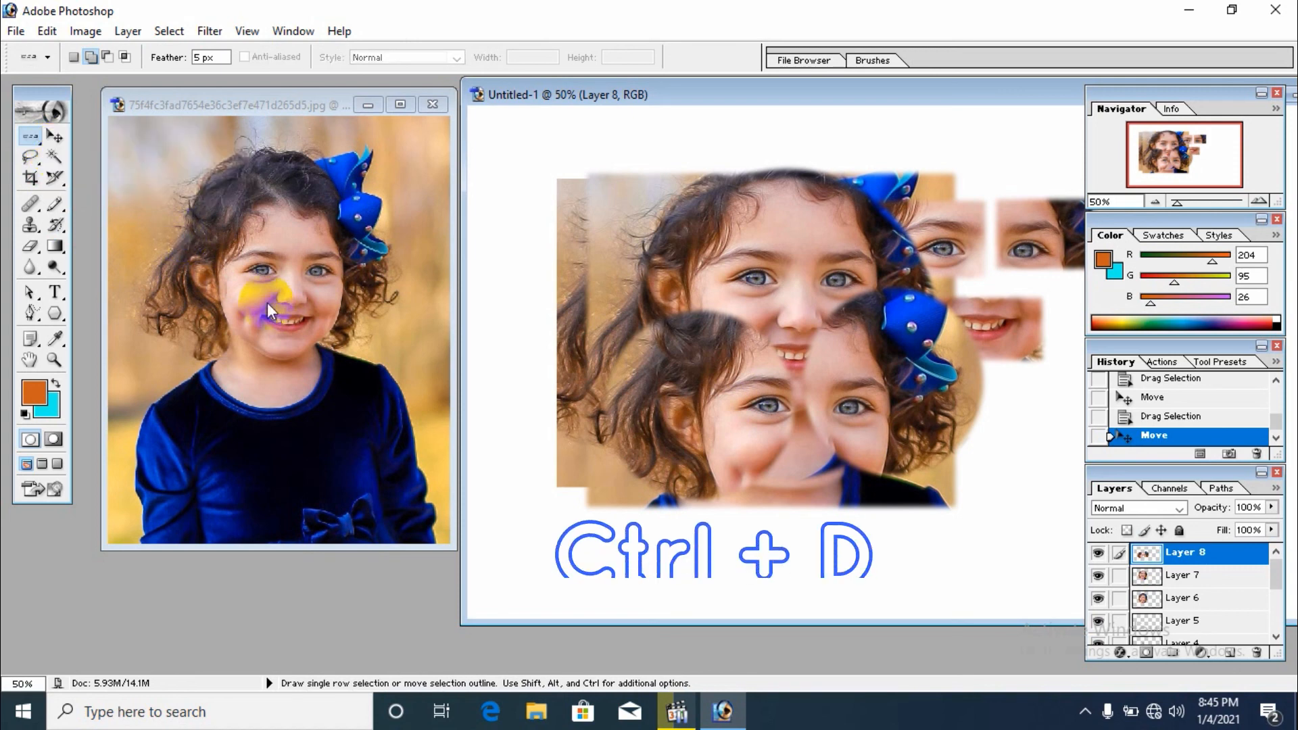
click(267, 302)
key(ctrl+d)
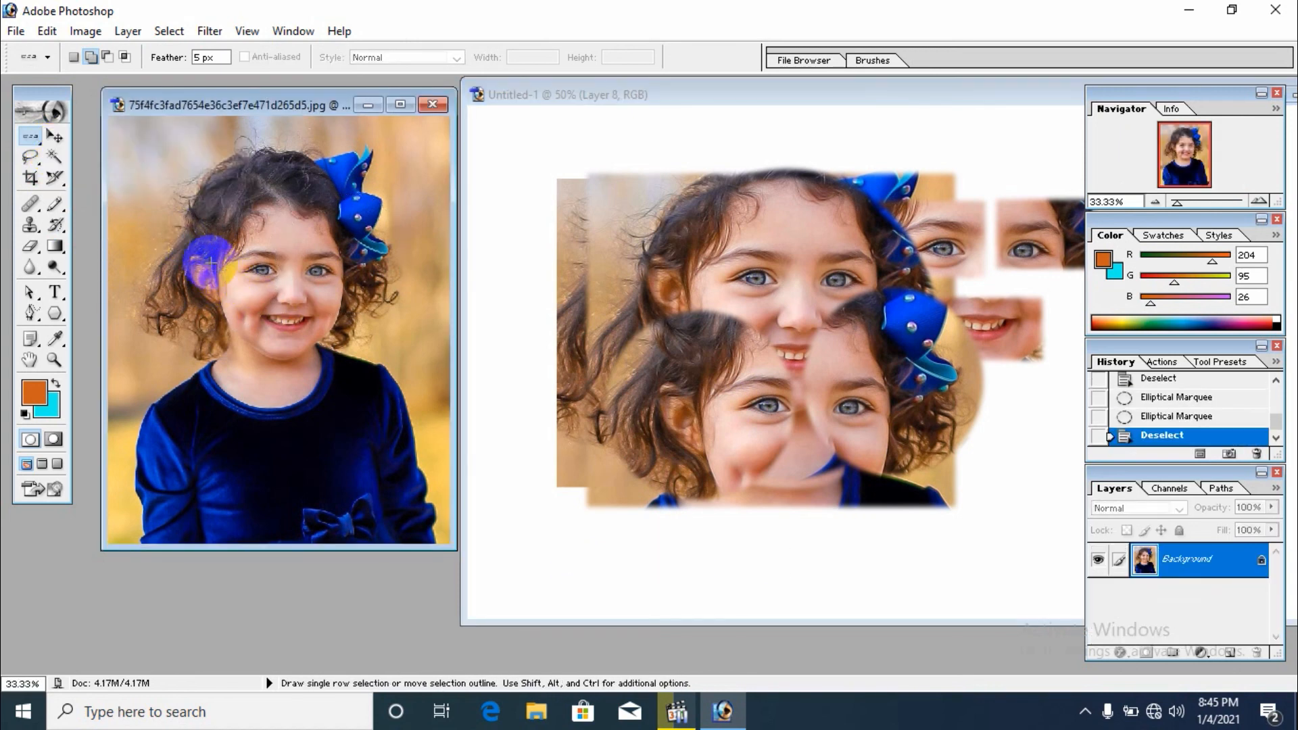
click(271, 300)
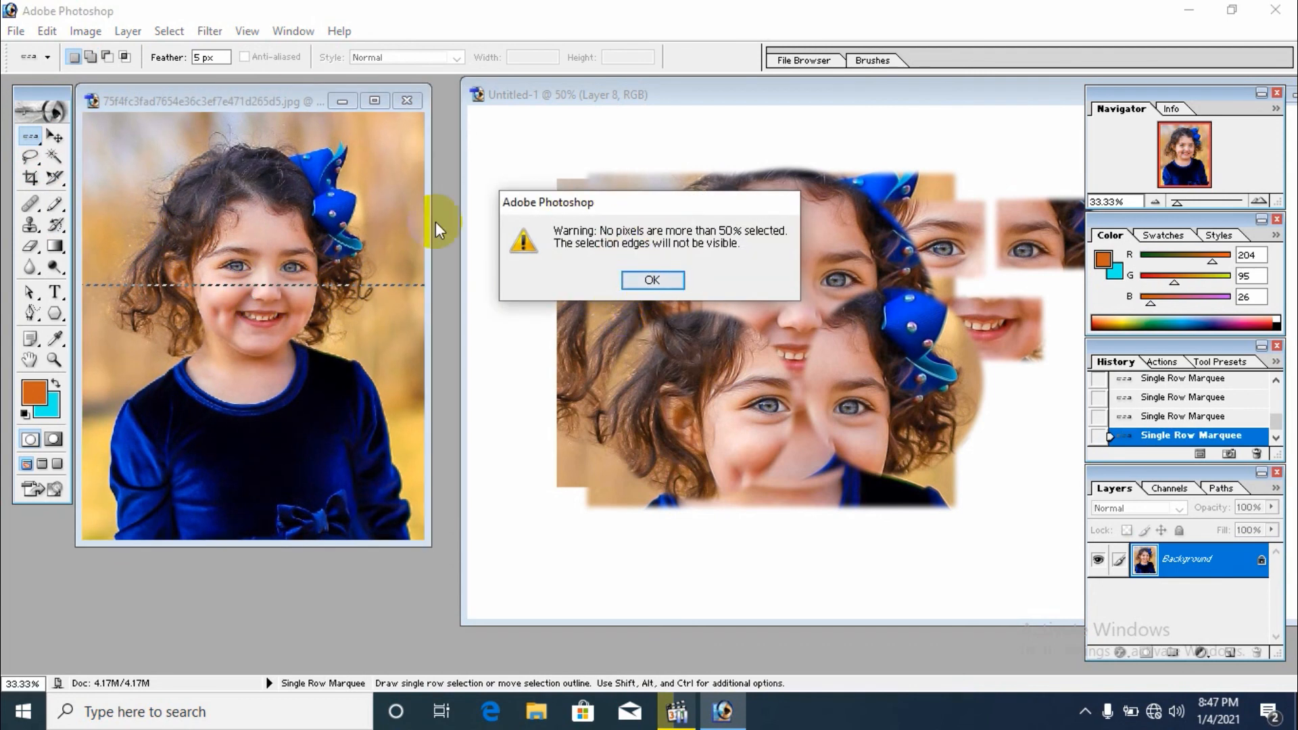
click(653, 283)
Step: Set the feather to 0 px and select a single pixel row across the girl's eyes
double_click(222, 57)
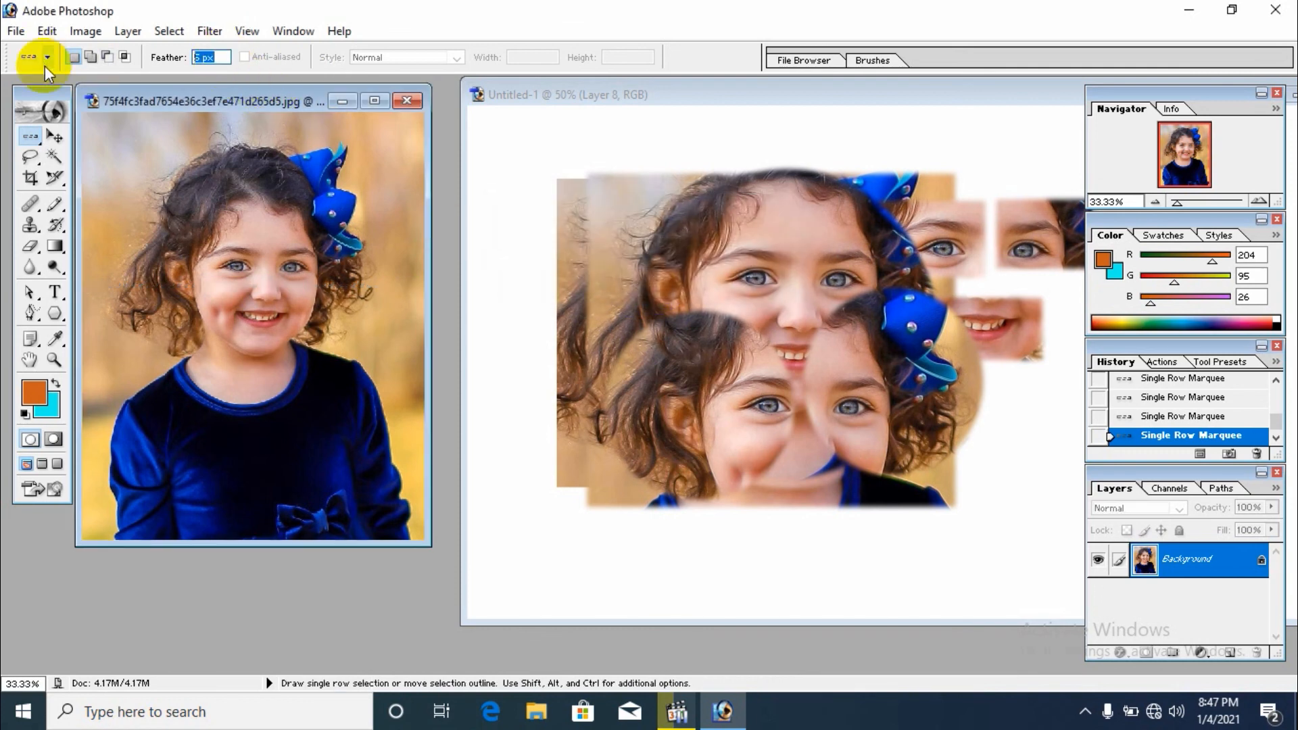
text(0)
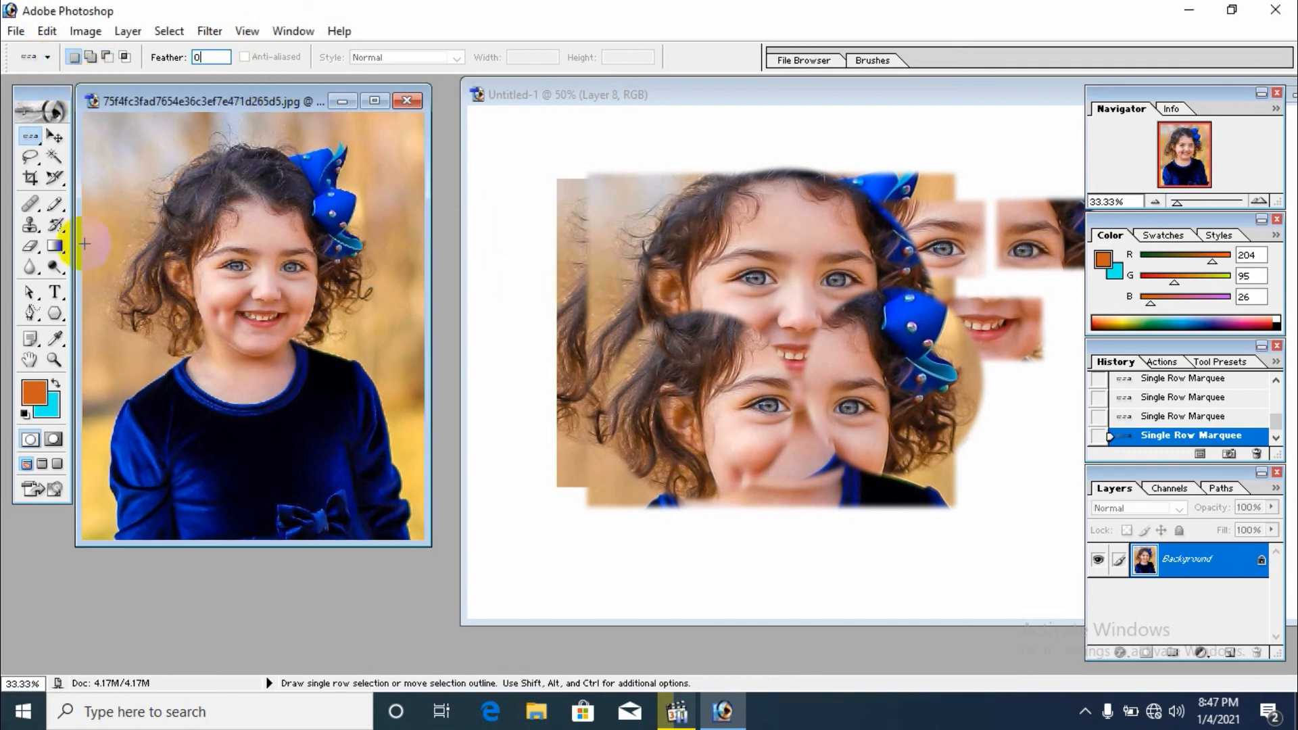
drag(87, 244, 167, 269)
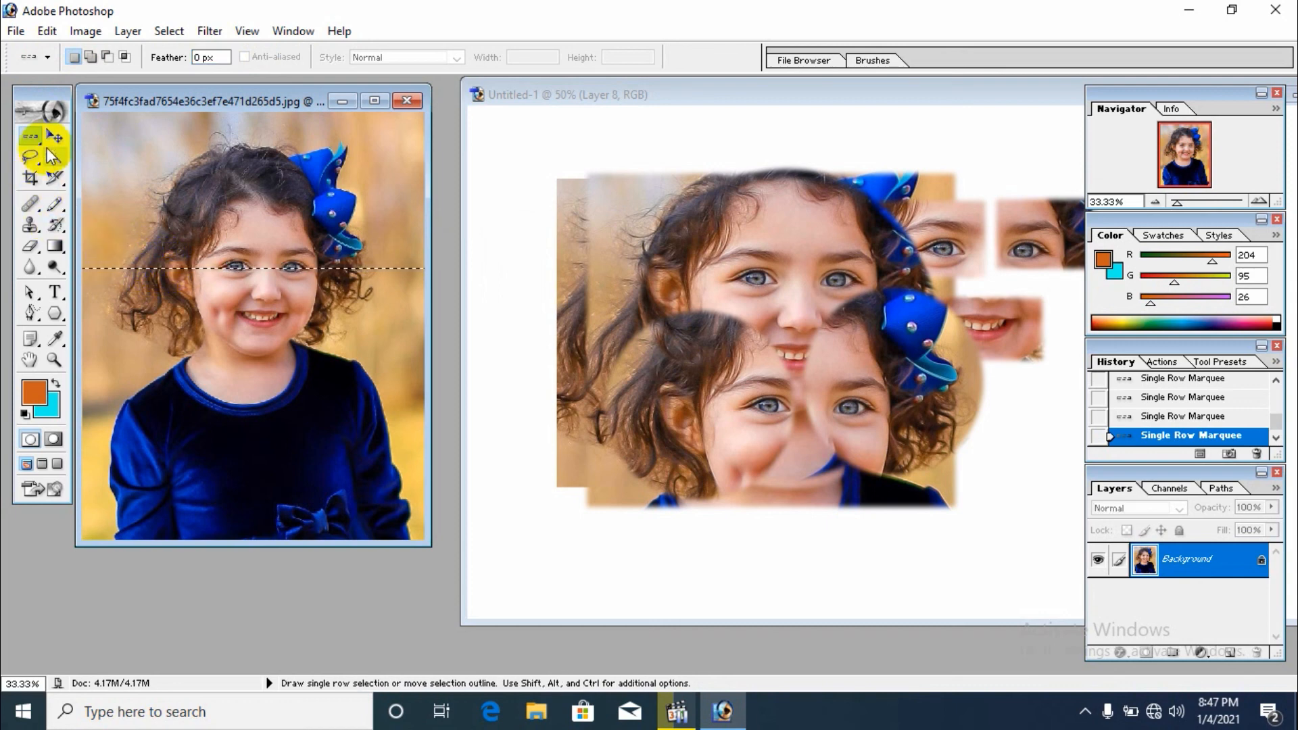
Step: Replace the row selection with a single pixel column through the side of the girl's face and activate the Move Tool
drag(33, 136, 115, 196)
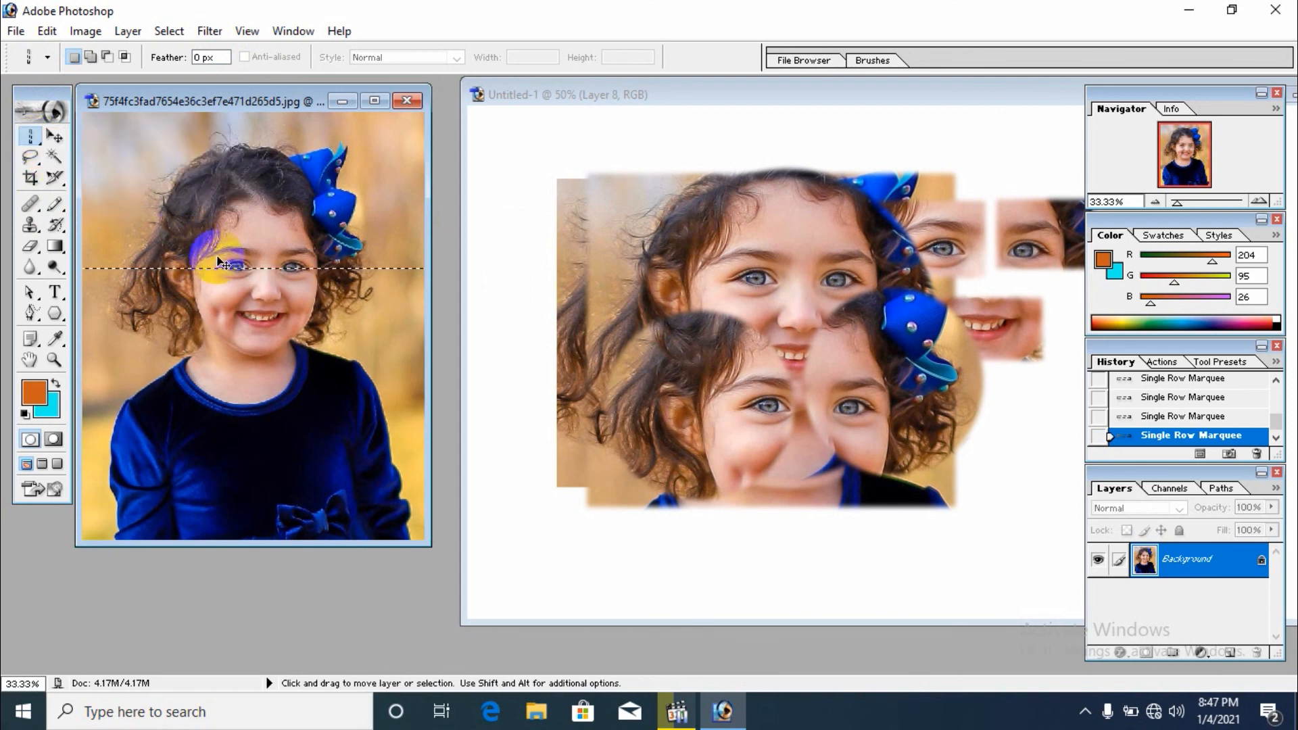
key(ctrl+d)
click(218, 257)
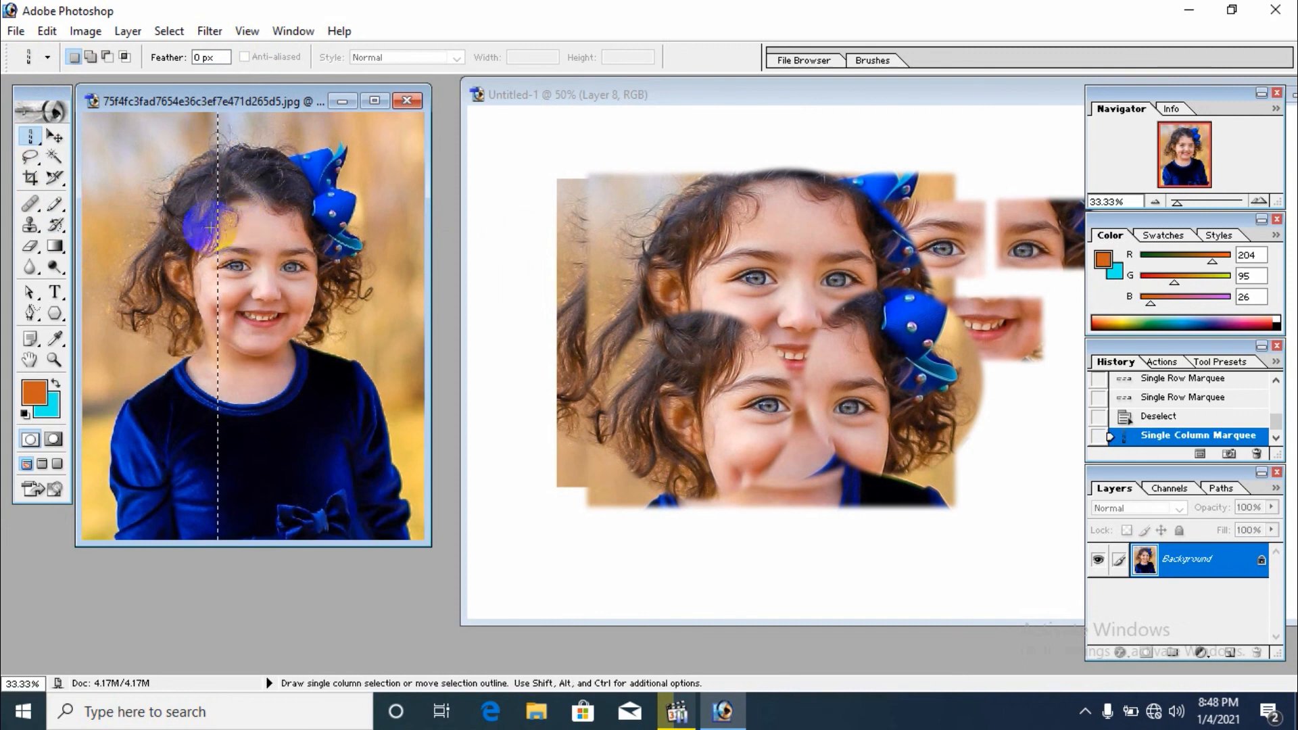
click(63, 133)
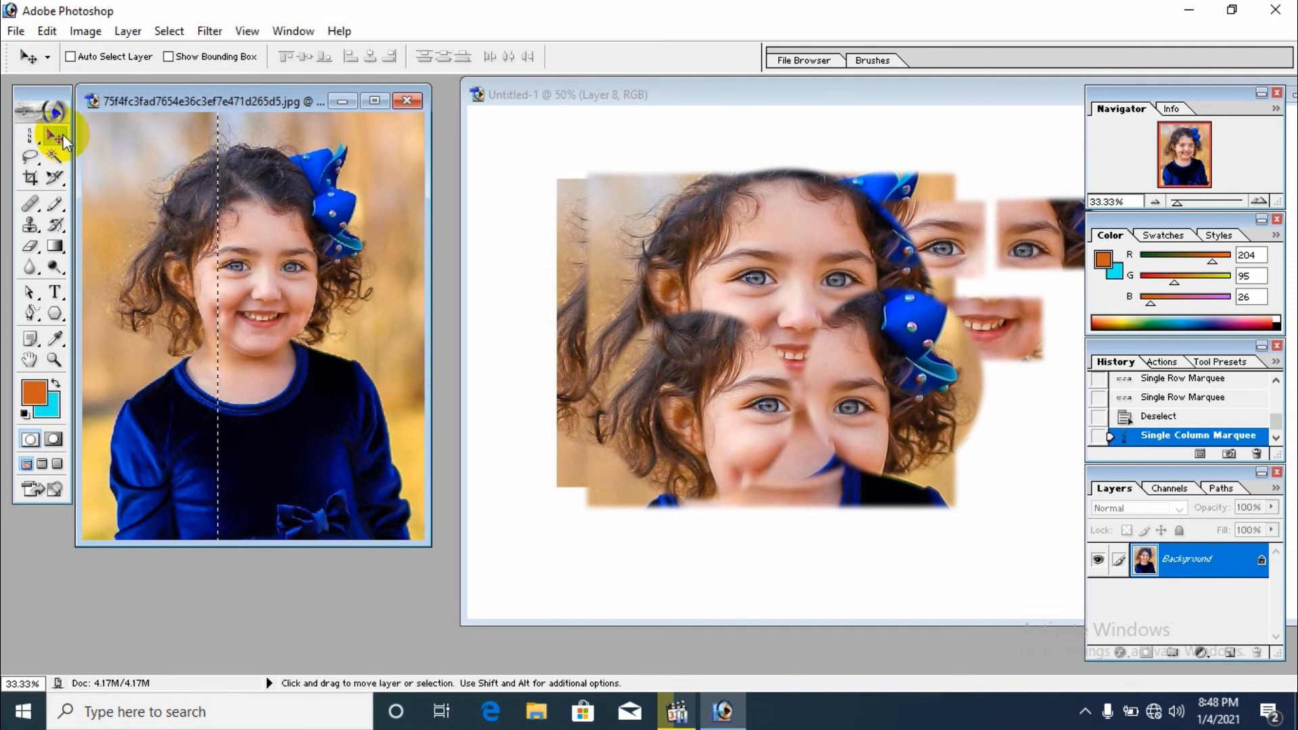